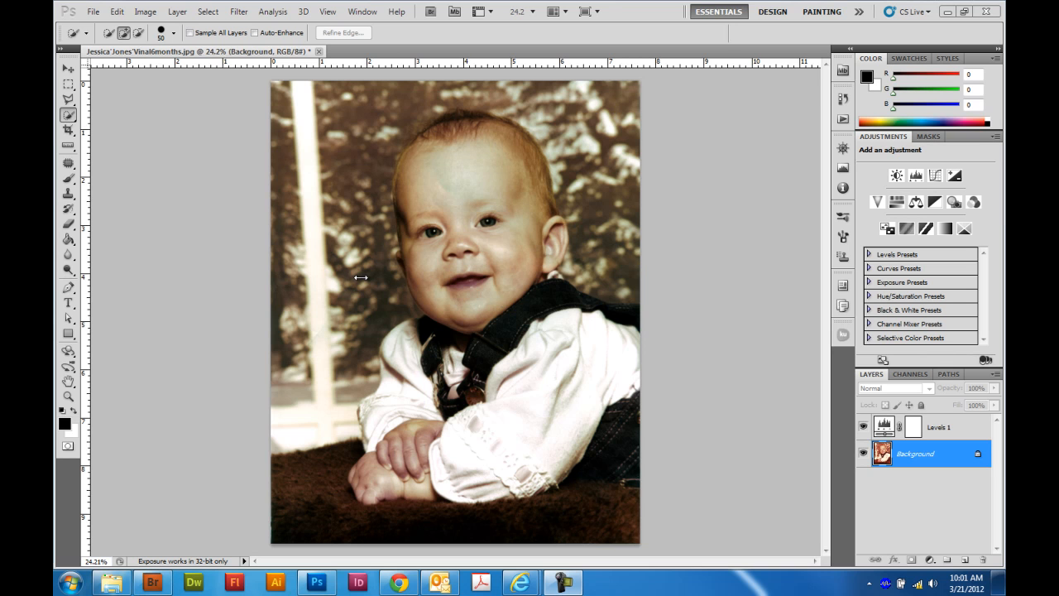
Add a new empty layer above Levels 1 and set the foreground colour to red, e52626
{"action": "left_click", "coordinate": [952, 428]}
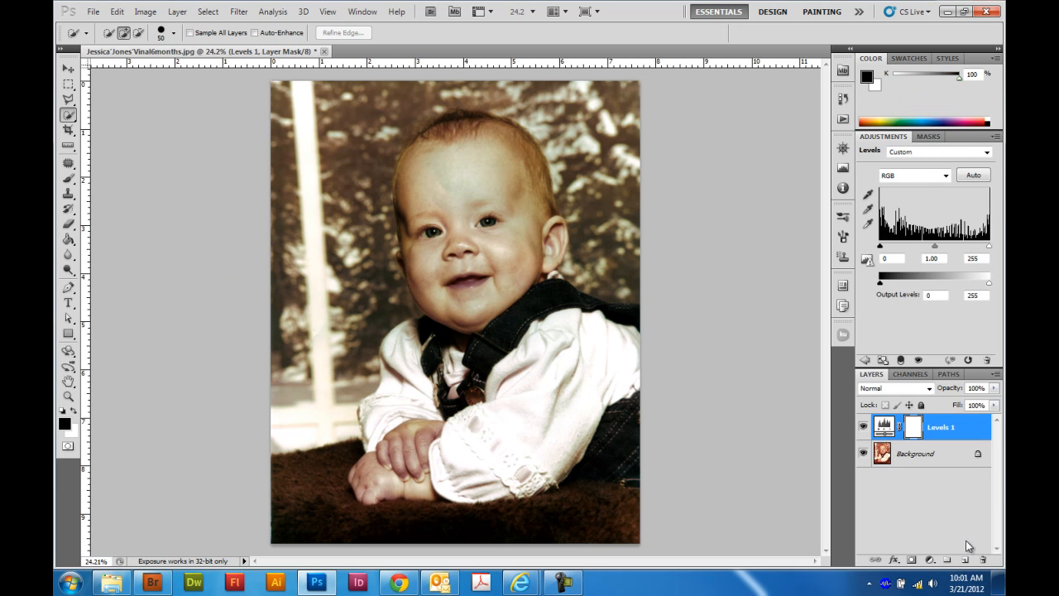
{"action": "left_click", "coordinate": [965, 560]}
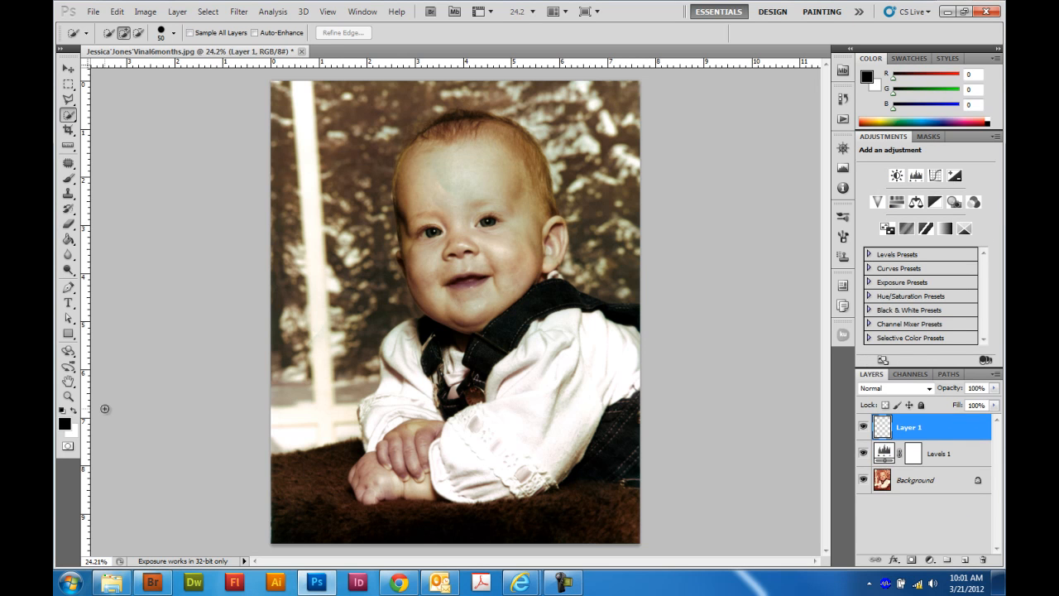
{"action": "left_click", "coordinate": [64, 423]}
{"action": "left_click", "coordinate": [499, 162]}
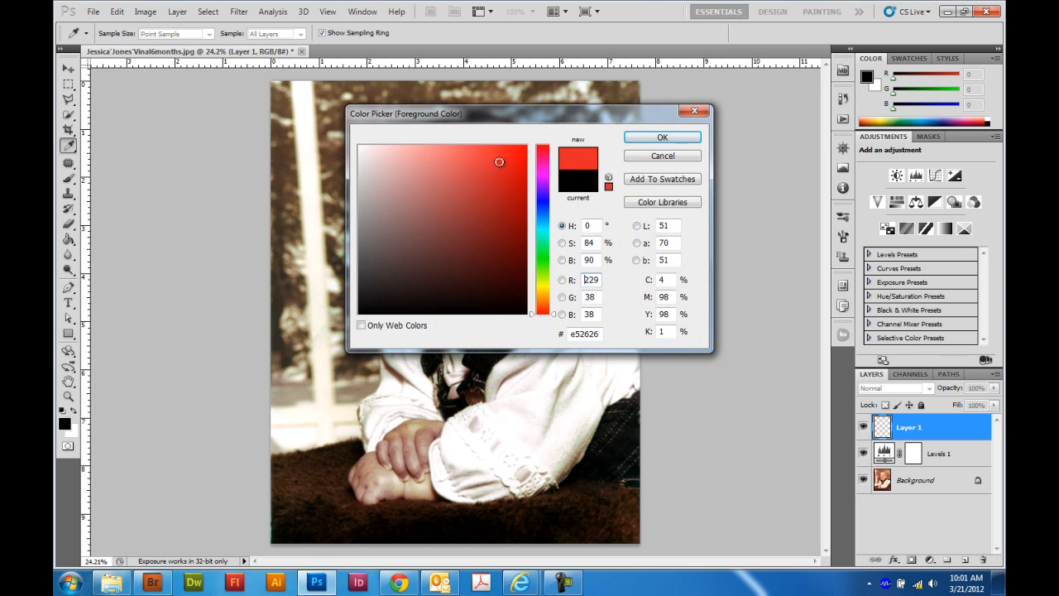
{"action": "left_click", "coordinate": [660, 138]}
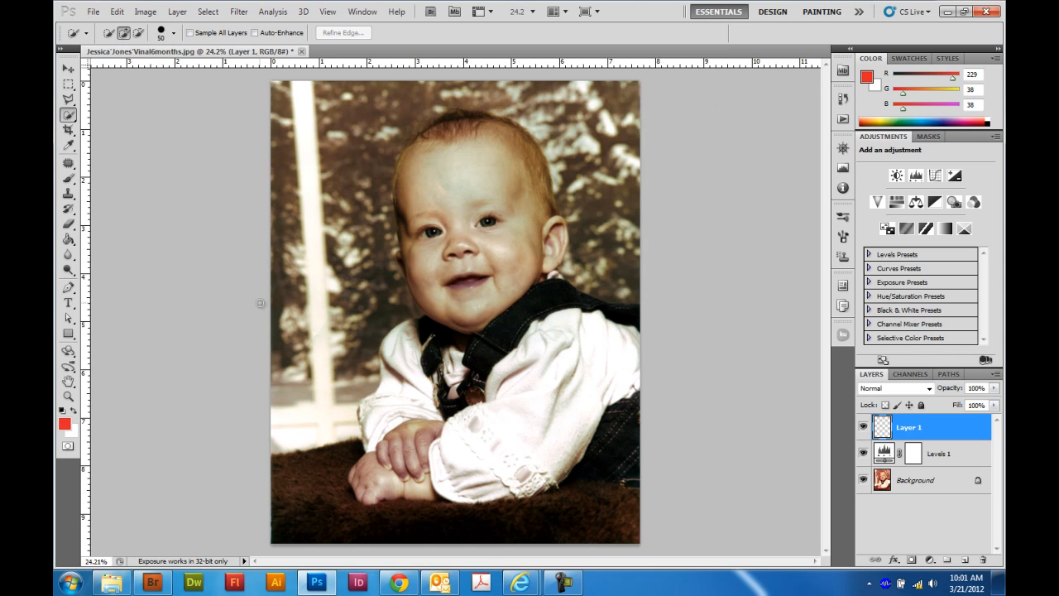
{"action": "left_click_drag", "start_coordinate": [278, 448], "coordinate": [335, 434]}
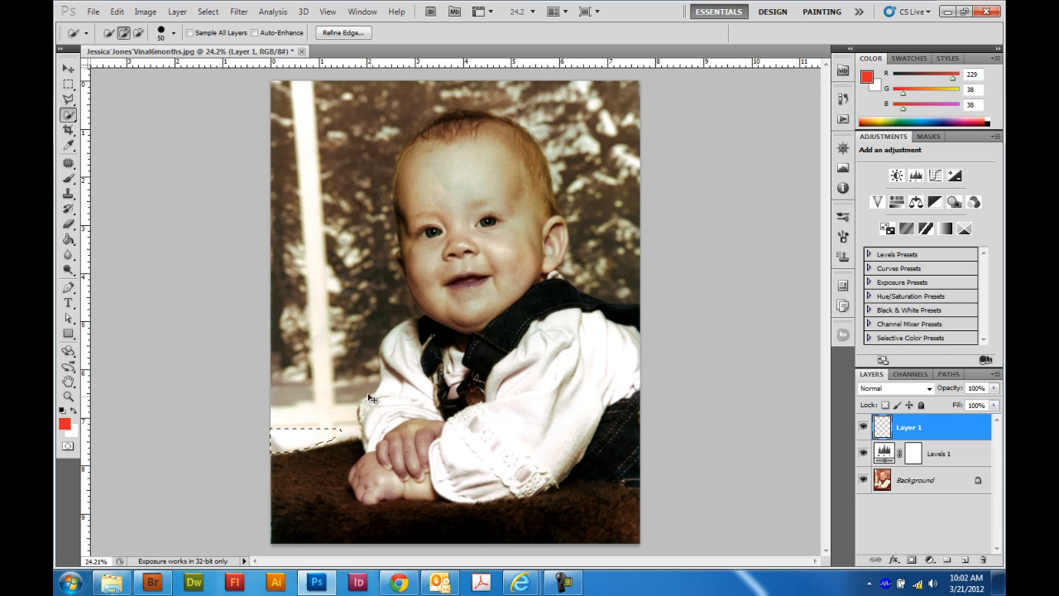
{"action": "key", "text": "ctrl+shift+s"}
{"action": "left_click", "coordinate": [788, 361]}
Brush red outlines and the numbers 1 to 5 over the background, face, hands, overalls and rug, and delete the markup layer
{"action": "left_click", "coordinate": [69, 177]}
{"action": "mouse_move", "coordinate": [276, 452]}
{"action": "left_mouse_down"}
{"action": "mouse_move", "coordinate": [357, 417]}
{"action": "mouse_move", "coordinate": [388, 296]}
{"action": "mouse_move", "coordinate": [384, 175]}
{"action": "mouse_move", "coordinate": [395, 142]}
{"action": "mouse_move", "coordinate": [459, 111]}
{"action": "mouse_move", "coordinate": [528, 115]}
{"action": "mouse_move", "coordinate": [571, 166]}
{"action": "mouse_move", "coordinate": [579, 278]}
{"action": "mouse_move", "coordinate": [652, 292]}
{"action": "left_mouse_up"}
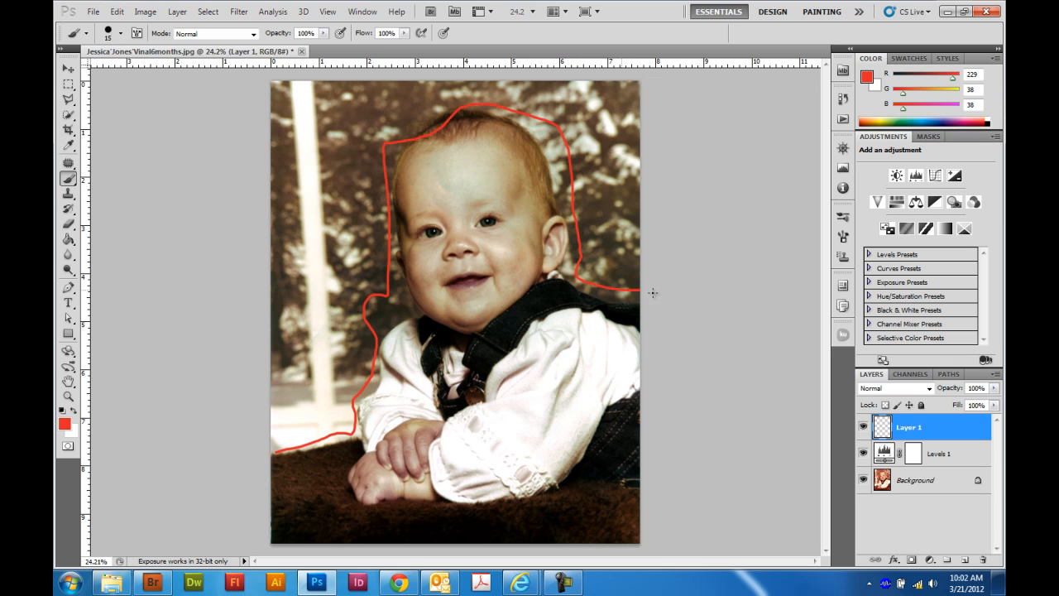
{"action": "mouse_move", "coordinate": [599, 150]}
{"action": "left_mouse_down"}
{"action": "mouse_move", "coordinate": [586, 124]}
{"action": "mouse_move", "coordinate": [603, 160]}
{"action": "left_mouse_up"}
{"action": "mouse_move", "coordinate": [420, 152]}
{"action": "left_mouse_down"}
{"action": "mouse_move", "coordinate": [442, 313]}
{"action": "mouse_move", "coordinate": [490, 152]}
{"action": "mouse_move", "coordinate": [462, 151]}
{"action": "left_mouse_up"}
{"action": "mouse_move", "coordinate": [447, 198]}
{"action": "left_mouse_down"}
{"action": "mouse_move", "coordinate": [500, 232]}
{"action": "mouse_move", "coordinate": [463, 184]}
{"action": "left_mouse_up"}
{"action": "mouse_move", "coordinate": [394, 437]}
{"action": "left_mouse_down"}
{"action": "mouse_move", "coordinate": [369, 447]}
{"action": "mouse_move", "coordinate": [363, 491]}
{"action": "mouse_move", "coordinate": [403, 489]}
{"action": "mouse_move", "coordinate": [441, 440]}
{"action": "mouse_move", "coordinate": [386, 433]}
{"action": "mouse_move", "coordinate": [388, 466]}
{"action": "mouse_move", "coordinate": [396, 446]}
{"action": "mouse_move", "coordinate": [371, 467]}
{"action": "mouse_move", "coordinate": [402, 453]}
{"action": "left_mouse_up"}
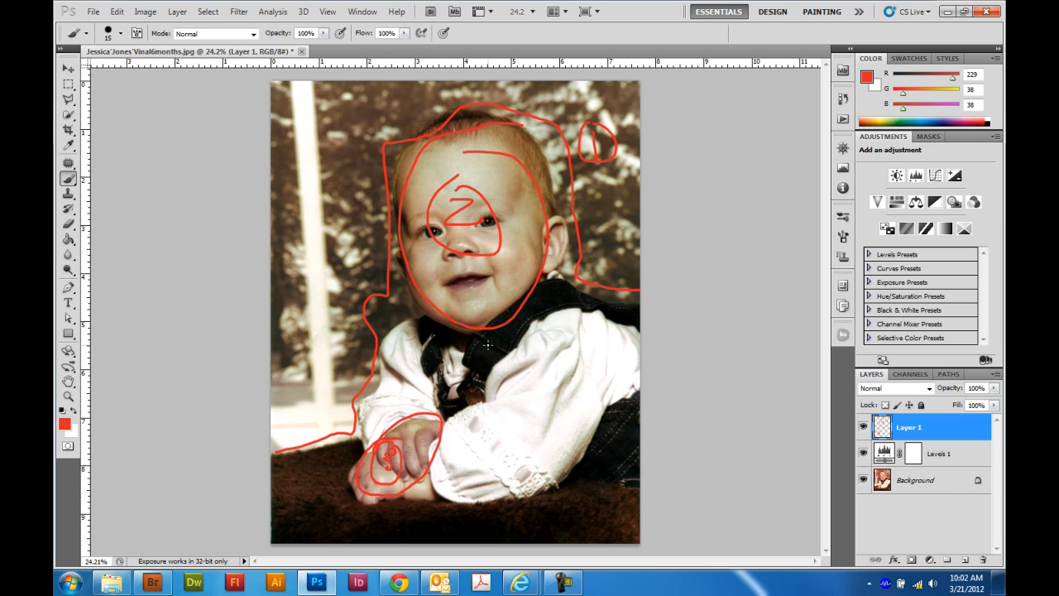
{"action": "mouse_move", "coordinate": [424, 322]}
{"action": "left_mouse_down"}
{"action": "mouse_move", "coordinate": [443, 395]}
{"action": "mouse_move", "coordinate": [484, 391]}
{"action": "mouse_move", "coordinate": [518, 336]}
{"action": "mouse_move", "coordinate": [564, 307]}
{"action": "mouse_move", "coordinate": [614, 304]}
{"action": "mouse_move", "coordinate": [629, 394]}
{"action": "mouse_move", "coordinate": [596, 445]}
{"action": "mouse_move", "coordinate": [619, 472]}
{"action": "mouse_move", "coordinate": [658, 375]}
{"action": "mouse_move", "coordinate": [659, 324]}
{"action": "mouse_move", "coordinate": [623, 297]}
{"action": "mouse_move", "coordinate": [537, 287]}
{"action": "mouse_move", "coordinate": [515, 306]}
{"action": "mouse_move", "coordinate": [428, 328]}
{"action": "mouse_move", "coordinate": [442, 368]}
{"action": "mouse_move", "coordinate": [459, 368]}
{"action": "mouse_move", "coordinate": [450, 381]}
{"action": "mouse_move", "coordinate": [442, 350]}
{"action": "mouse_move", "coordinate": [449, 389]}
{"action": "mouse_move", "coordinate": [467, 346]}
{"action": "left_mouse_up"}
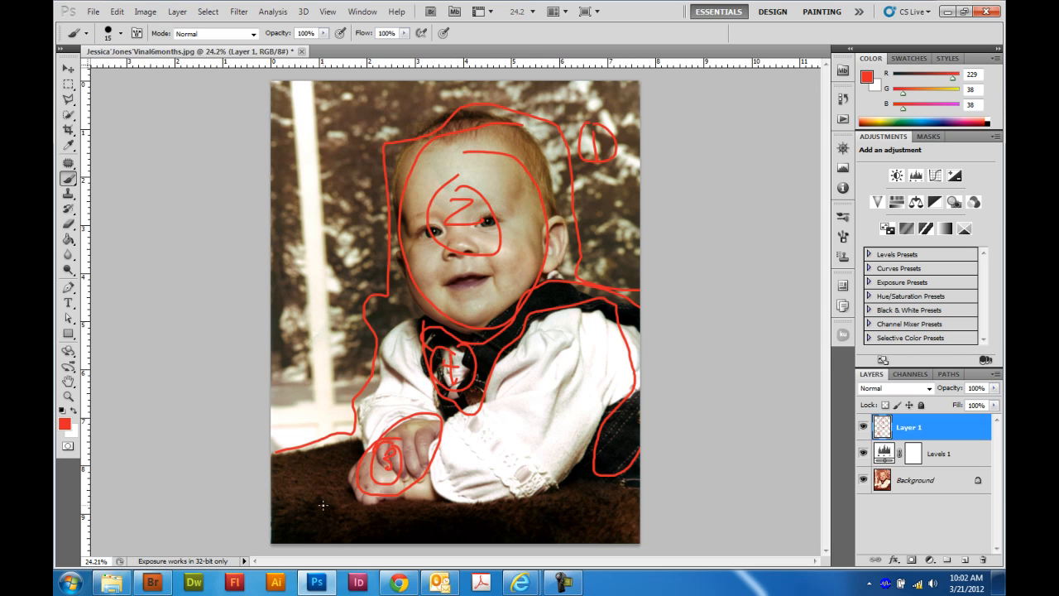
{"action": "mouse_move", "coordinate": [309, 480]}
{"action": "left_mouse_down"}
{"action": "mouse_move", "coordinate": [305, 508]}
{"action": "mouse_move", "coordinate": [307, 467]}
{"action": "left_mouse_up"}
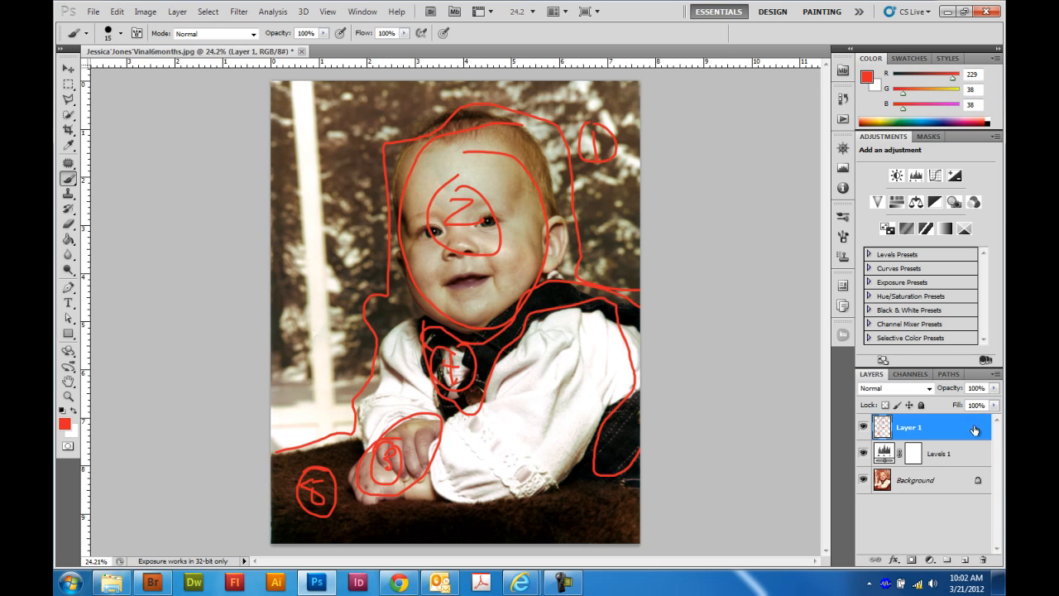
{"action": "left_click_drag", "start_coordinate": [973, 428], "coordinate": [983, 560]}
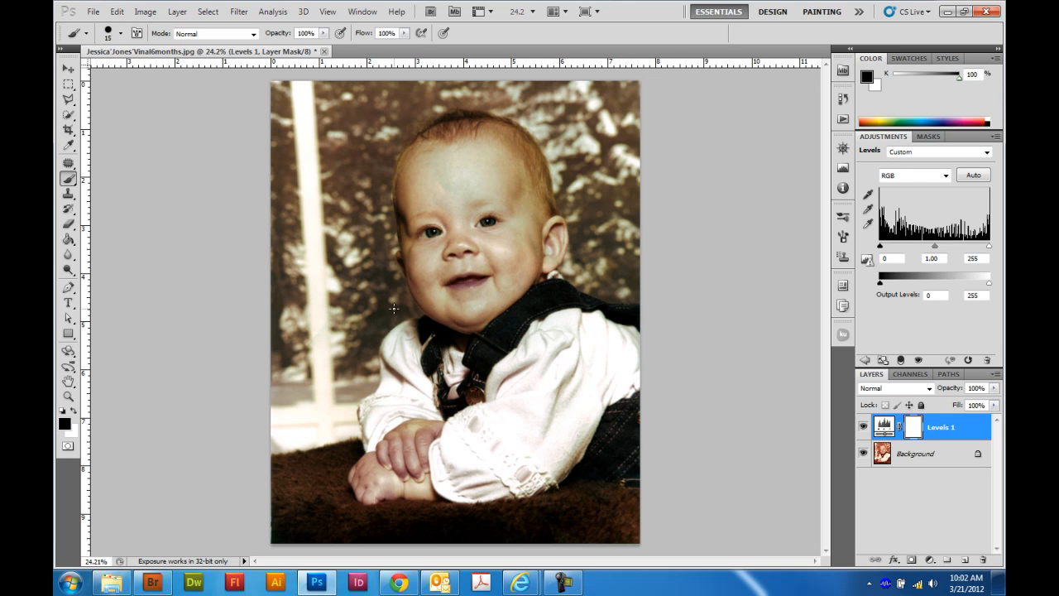
Select the entire background around the baby with Quick Selection, leaving the head and dark clothing out of the selection
{"action": "left_click", "coordinate": [69, 115]}
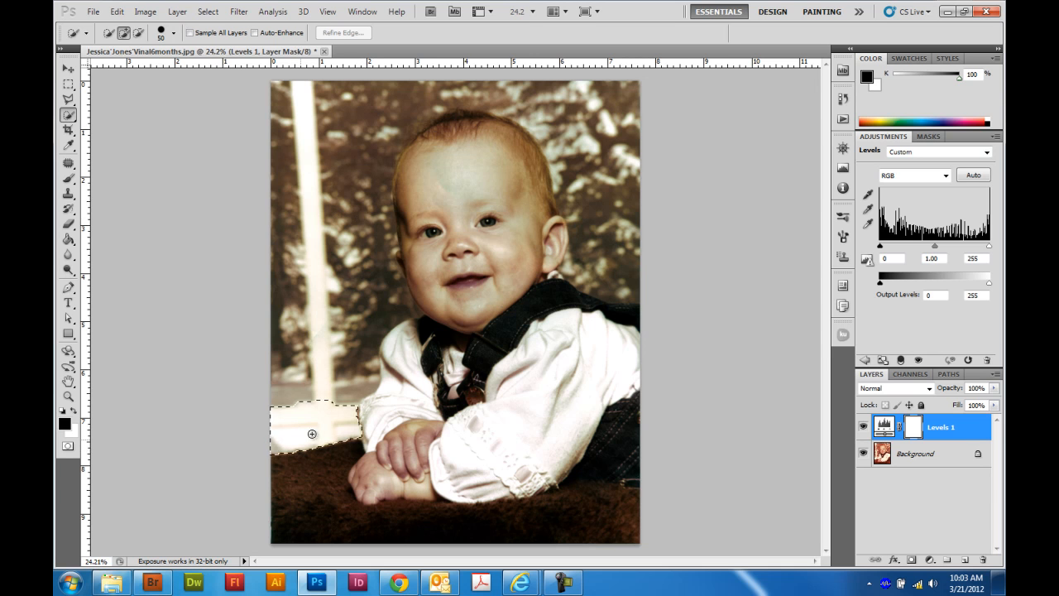
{"action": "mouse_move", "coordinate": [365, 346]}
{"action": "left_mouse_down"}
{"action": "mouse_move", "coordinate": [371, 300]}
{"action": "mouse_move", "coordinate": [381, 290]}
{"action": "mouse_move", "coordinate": [408, 306]}
{"action": "mouse_move", "coordinate": [382, 270]}
{"action": "mouse_move", "coordinate": [357, 170]}
{"action": "mouse_move", "coordinate": [389, 96]}
{"action": "mouse_move", "coordinate": [512, 77]}
{"action": "mouse_move", "coordinate": [596, 108]}
{"action": "mouse_move", "coordinate": [618, 151]}
{"action": "mouse_move", "coordinate": [625, 267]}
{"action": "left_mouse_up"}
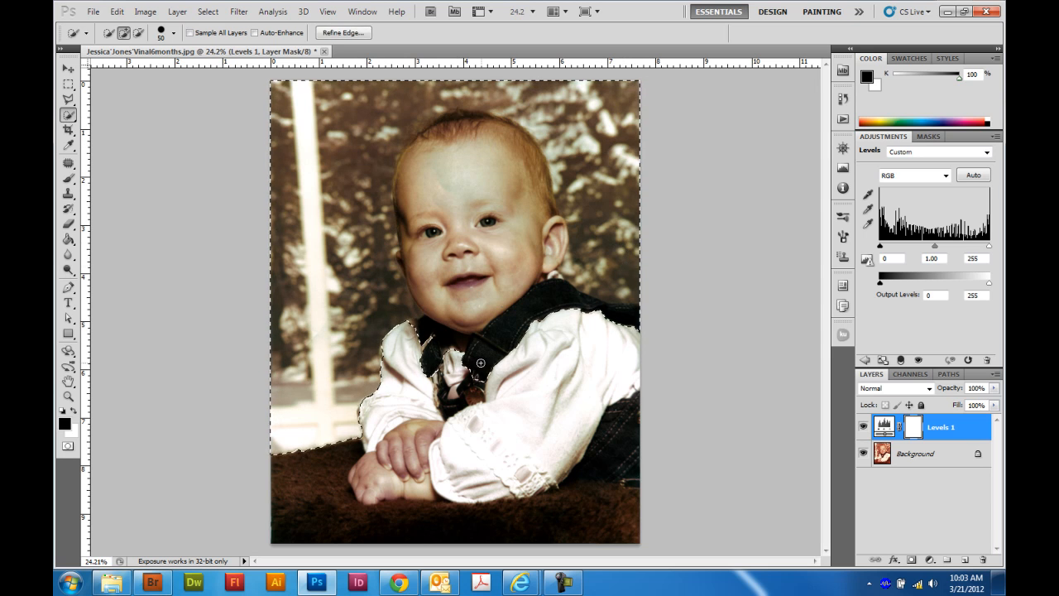
{"action": "mouse_move", "coordinate": [477, 366]}
{"action": "left_mouse_down"}
{"action": "mouse_move", "coordinate": [556, 305]}
{"action": "mouse_move", "coordinate": [629, 317]}
{"action": "mouse_move", "coordinate": [481, 326]}
{"action": "mouse_move", "coordinate": [467, 367]}
{"action": "mouse_move", "coordinate": [427, 355]}
{"action": "mouse_move", "coordinate": [437, 336]}
{"action": "mouse_move", "coordinate": [416, 327]}
{"action": "mouse_move", "coordinate": [442, 310]}
{"action": "mouse_move", "coordinate": [409, 251]}
{"action": "mouse_move", "coordinate": [403, 258]}
{"action": "mouse_move", "coordinate": [418, 259]}
{"action": "mouse_move", "coordinate": [418, 156]}
{"action": "mouse_move", "coordinate": [456, 148]}
{"action": "mouse_move", "coordinate": [526, 179]}
{"action": "mouse_move", "coordinate": [554, 246]}
{"action": "left_mouse_up"}
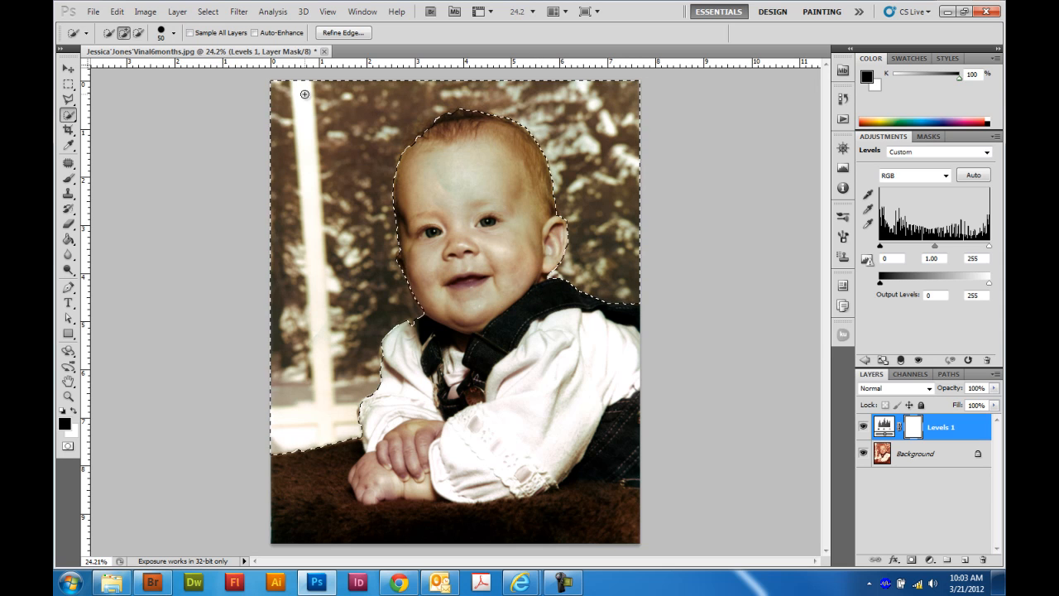
Save the background selection as a new channel named Bkground
{"action": "left_click", "coordinate": [208, 11]}
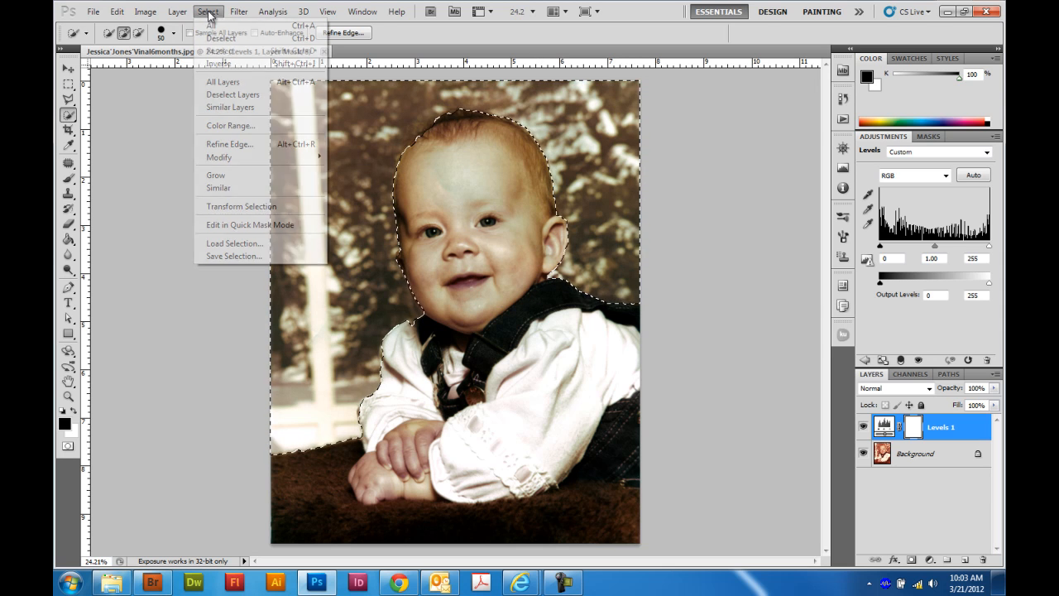
{"action": "left_click", "coordinate": [250, 257]}
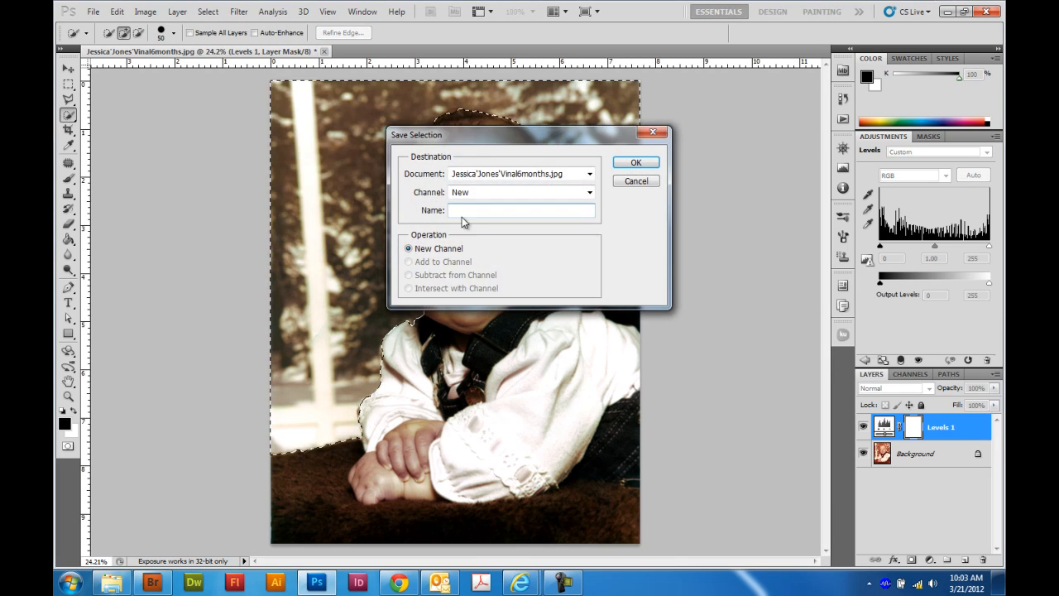
{"action": "type", "text": "Bkground"}
{"action": "left_click", "coordinate": [633, 163]}
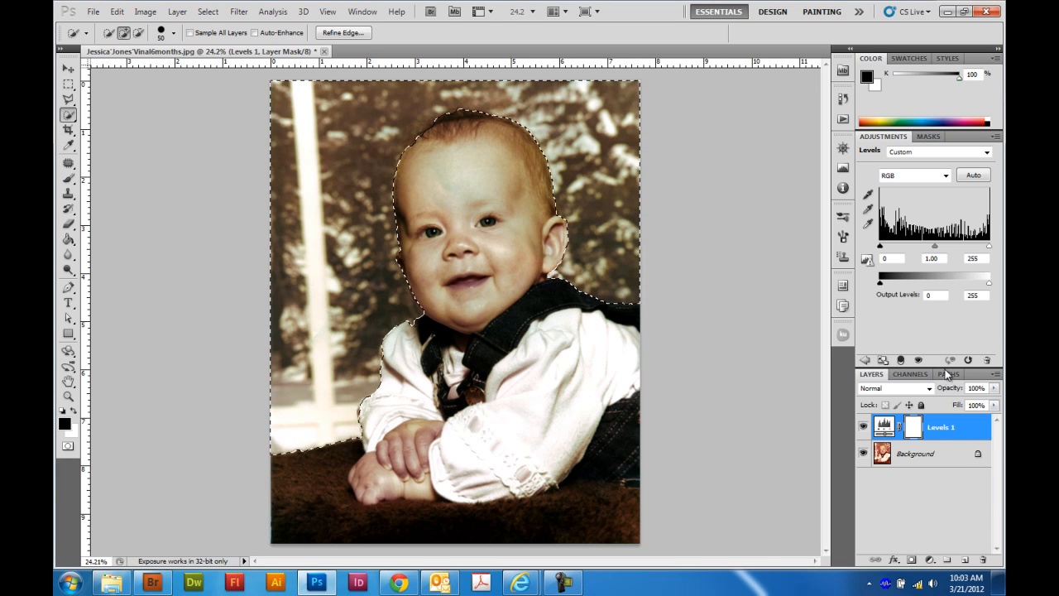
Check the saved Bkground channel among the image's channels, comparing the lists with the Background and Levels 1 layers active
{"action": "left_click", "coordinate": [910, 374]}
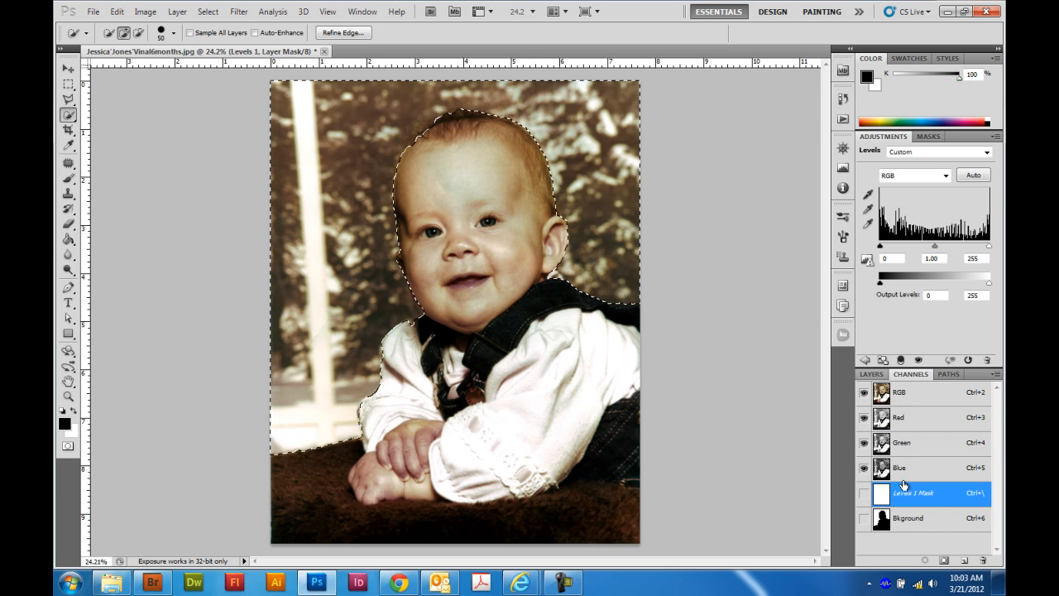
{"action": "left_click", "coordinate": [872, 373]}
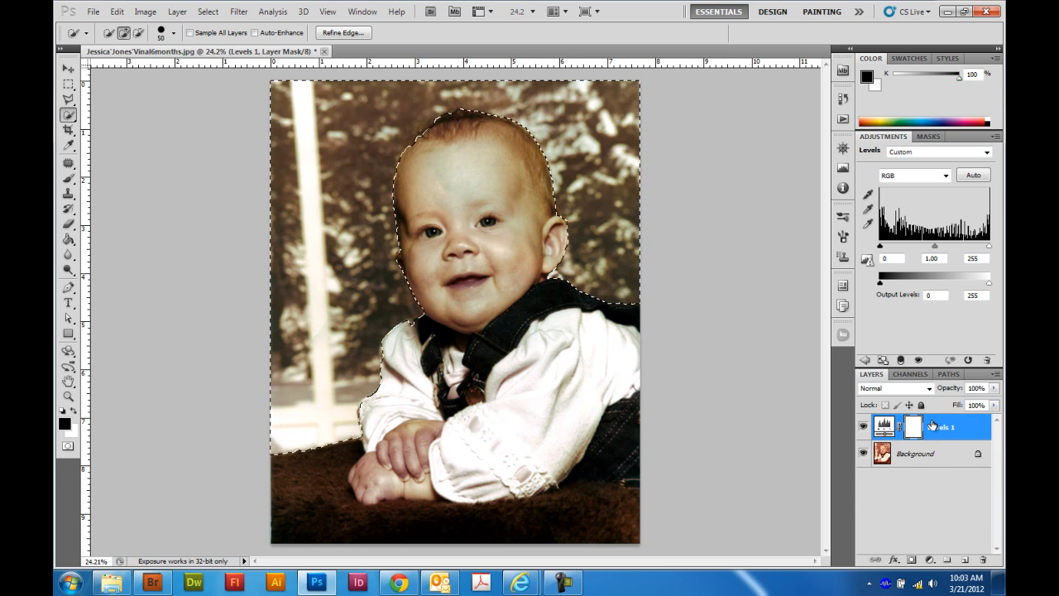
{"action": "left_click", "coordinate": [933, 451]}
{"action": "left_click", "coordinate": [910, 374]}
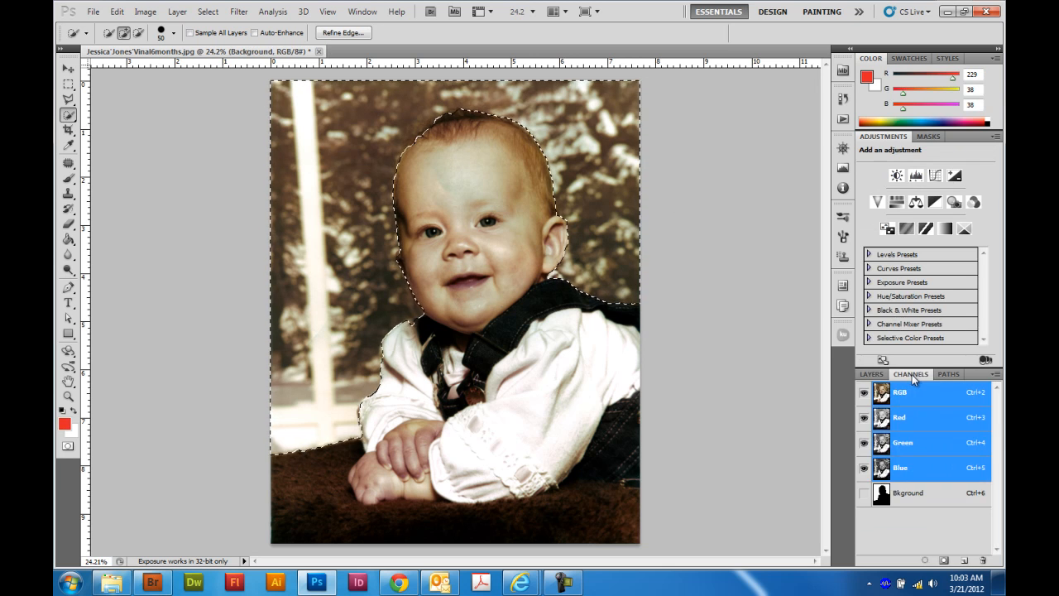
{"action": "left_click", "coordinate": [871, 374]}
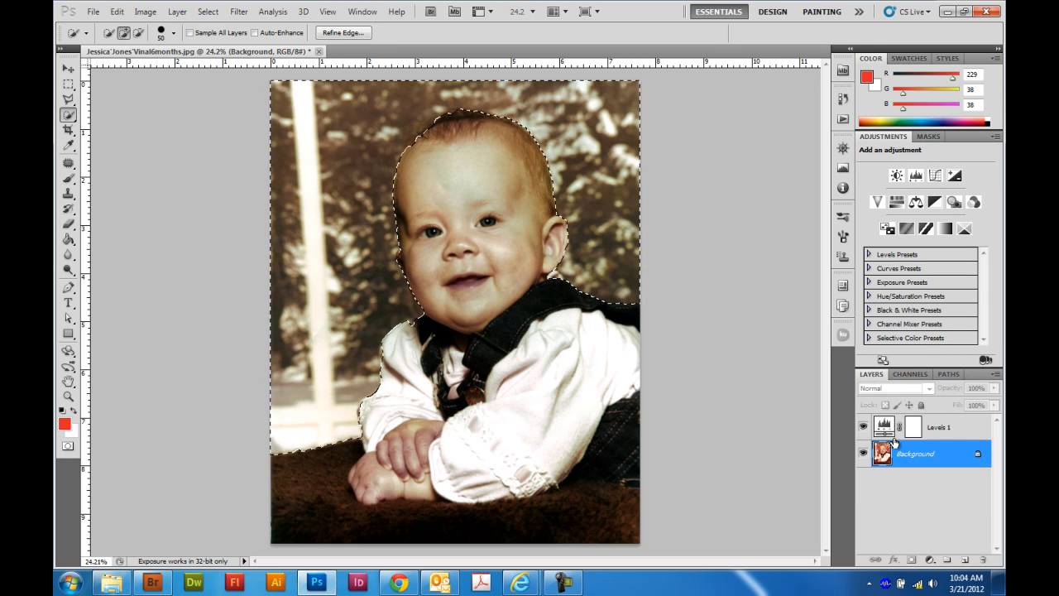
{"action": "left_click", "coordinate": [941, 428]}
{"action": "left_click", "coordinate": [910, 374]}
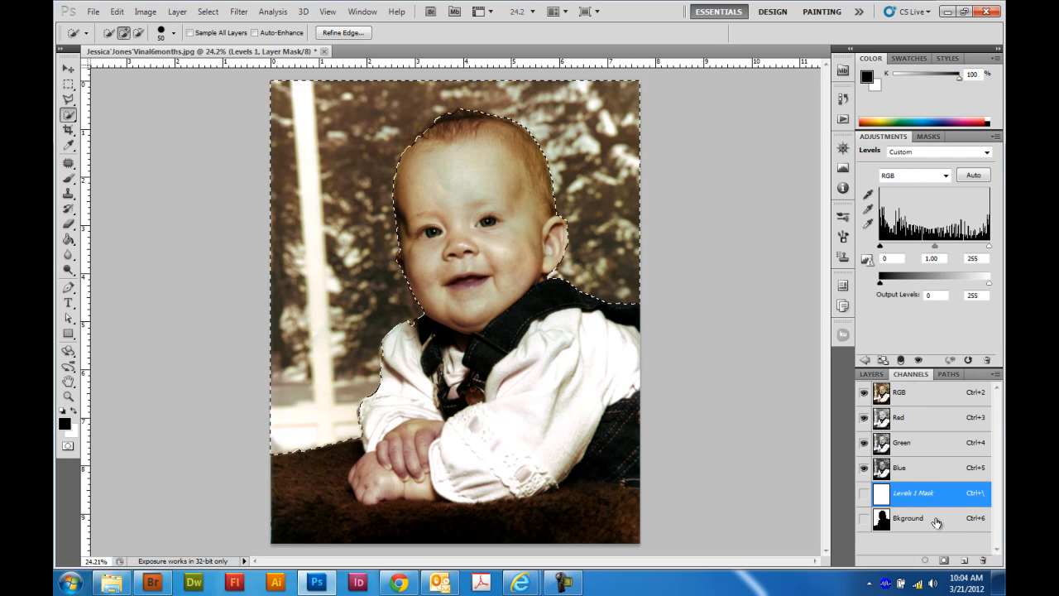
{"action": "left_click", "coordinate": [871, 374]}
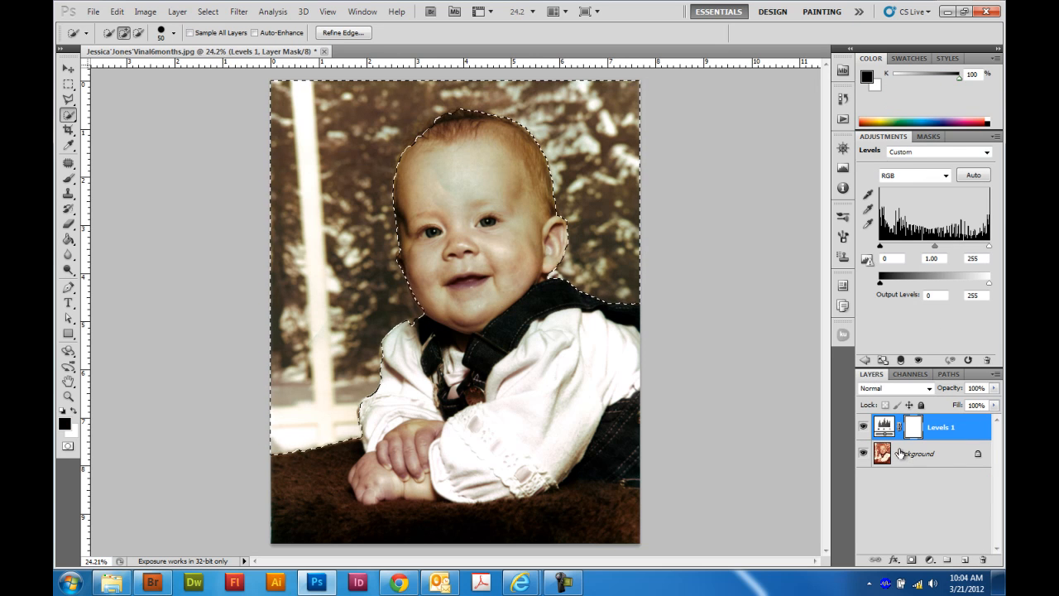
Clear the background selection, select the baby's whole head with Quick Selection, and save it as a new channel named face
{"action": "key", "text": "ctrl+d"}
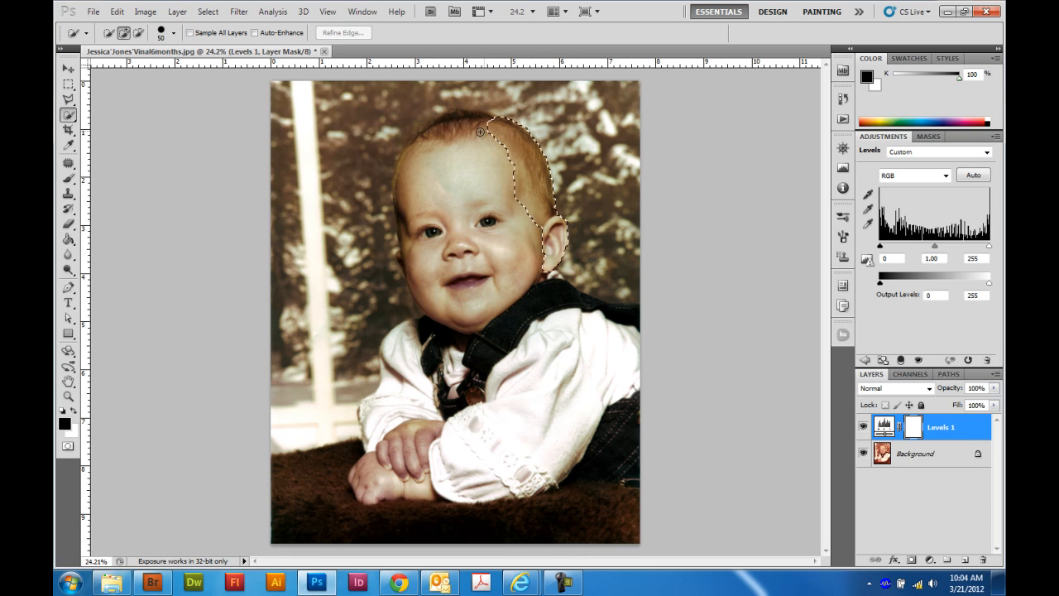
{"action": "left_click_drag", "start_coordinate": [436, 181], "coordinate": [447, 260]}
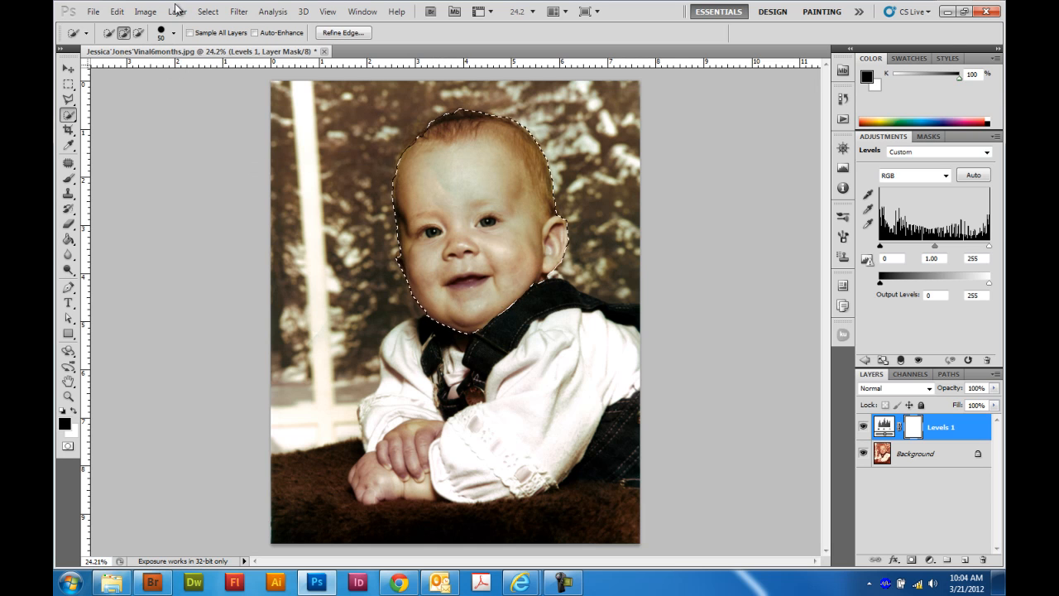
{"action": "left_click", "coordinate": [208, 11]}
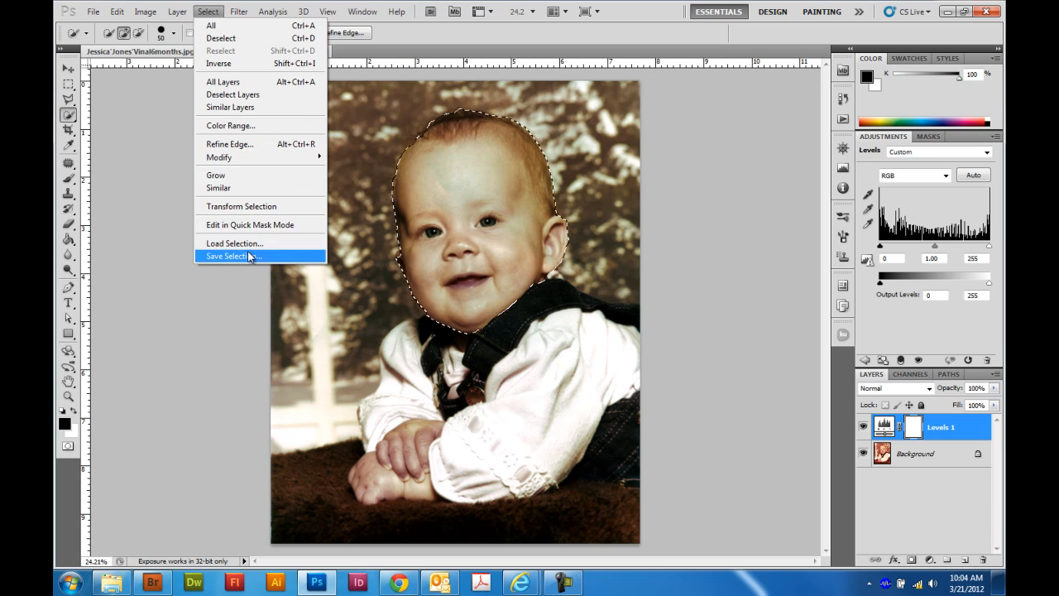
{"action": "left_click", "coordinate": [286, 255]}
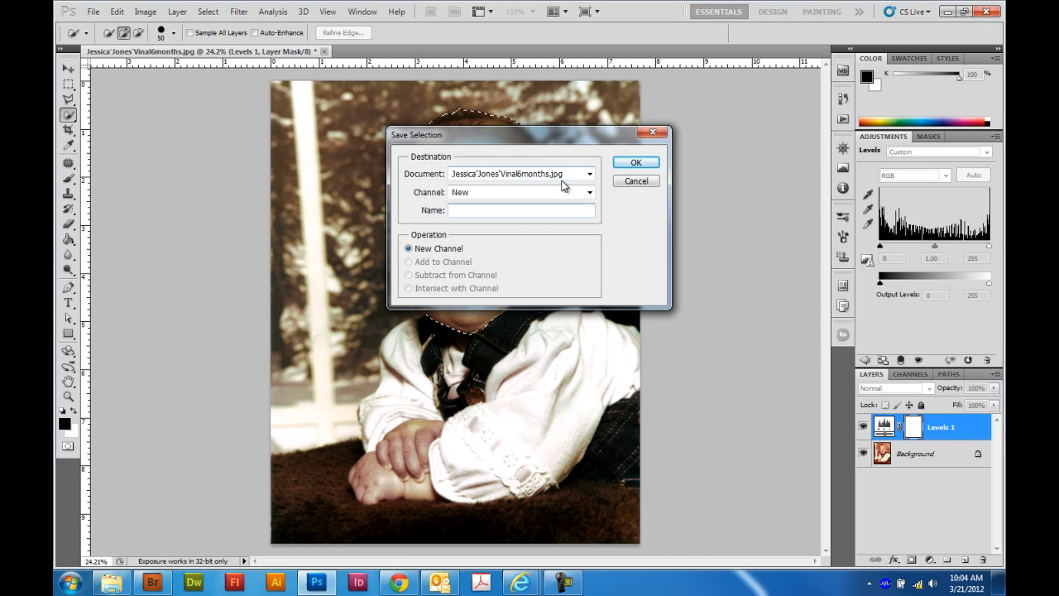
{"action": "type", "text": "face"}
{"action": "key", "text": "Return"}
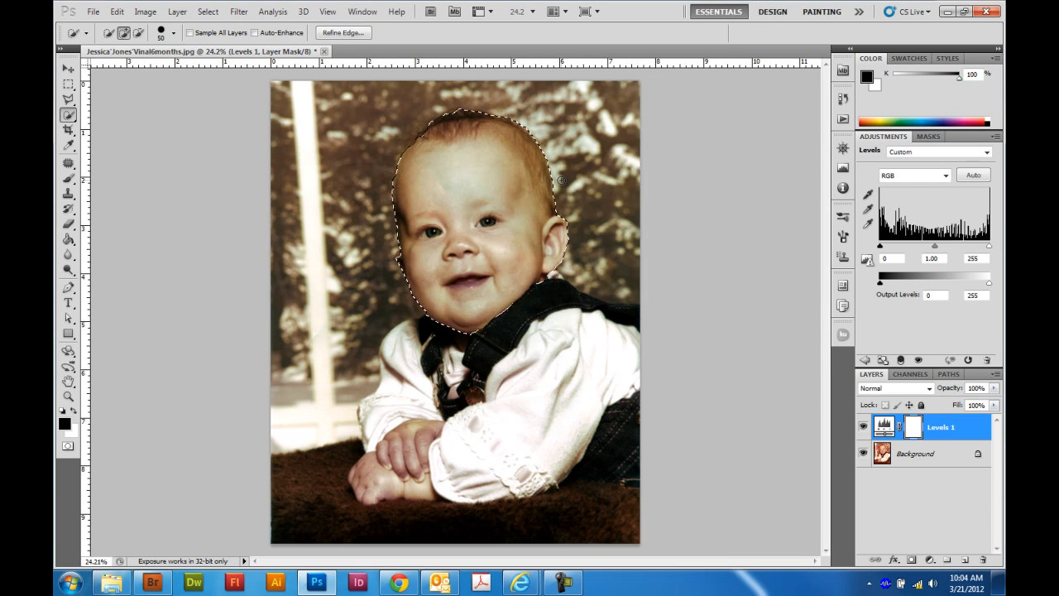
Clear the head selection, select both of the baby's hands, and save them as a new channel
{"action": "key", "text": "ctrl+d"}
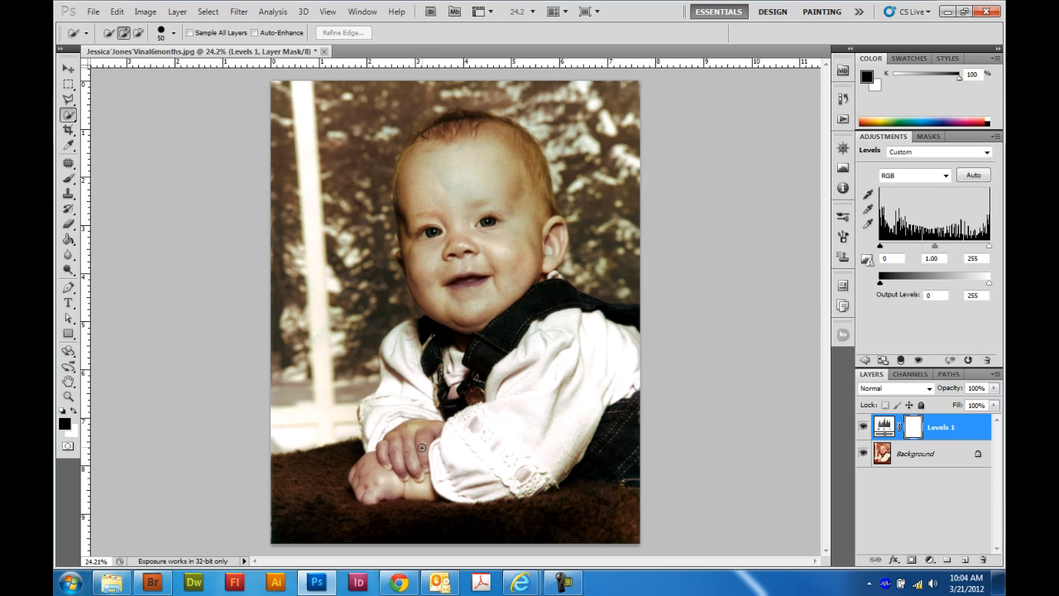
{"action": "mouse_move", "coordinate": [436, 426]}
{"action": "left_mouse_down"}
{"action": "mouse_move", "coordinate": [398, 491]}
{"action": "mouse_move", "coordinate": [376, 495]}
{"action": "mouse_move", "coordinate": [359, 460]}
{"action": "mouse_move", "coordinate": [432, 451]}
{"action": "left_mouse_up"}
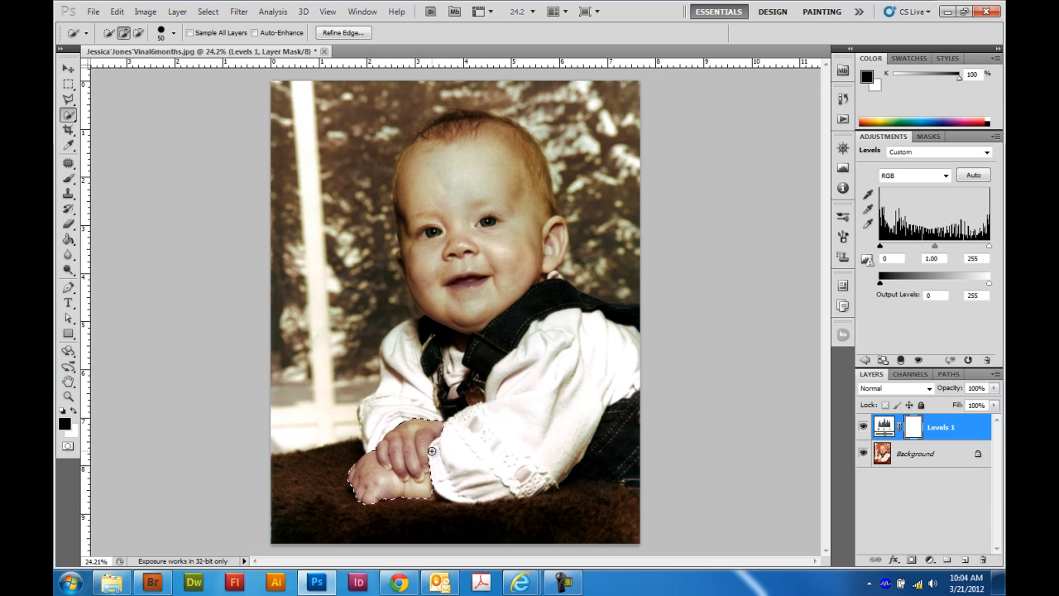
{"action": "left_click", "coordinate": [209, 13]}
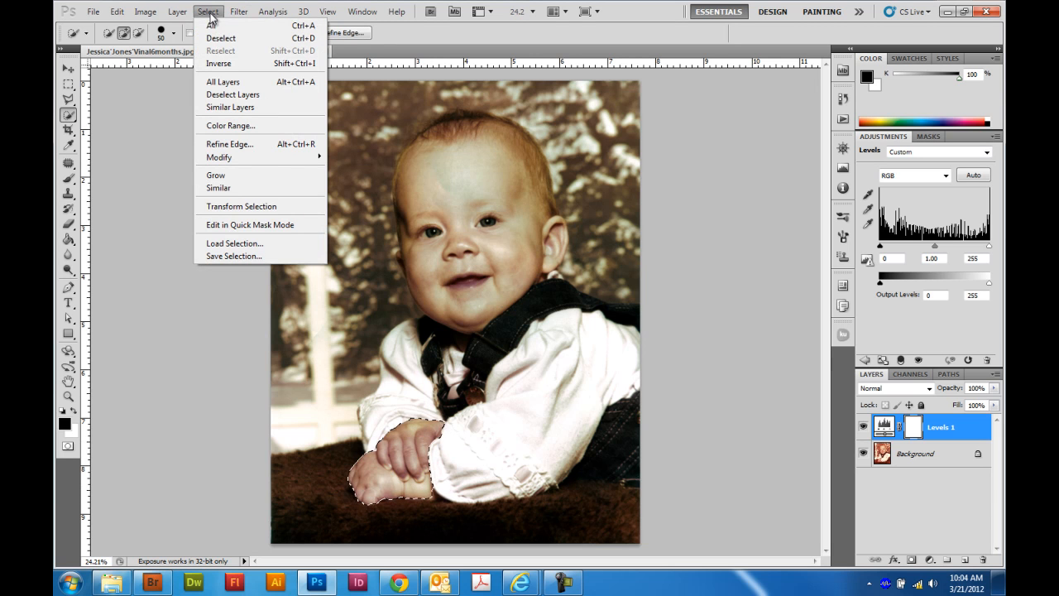
{"action": "left_click", "coordinate": [248, 256]}
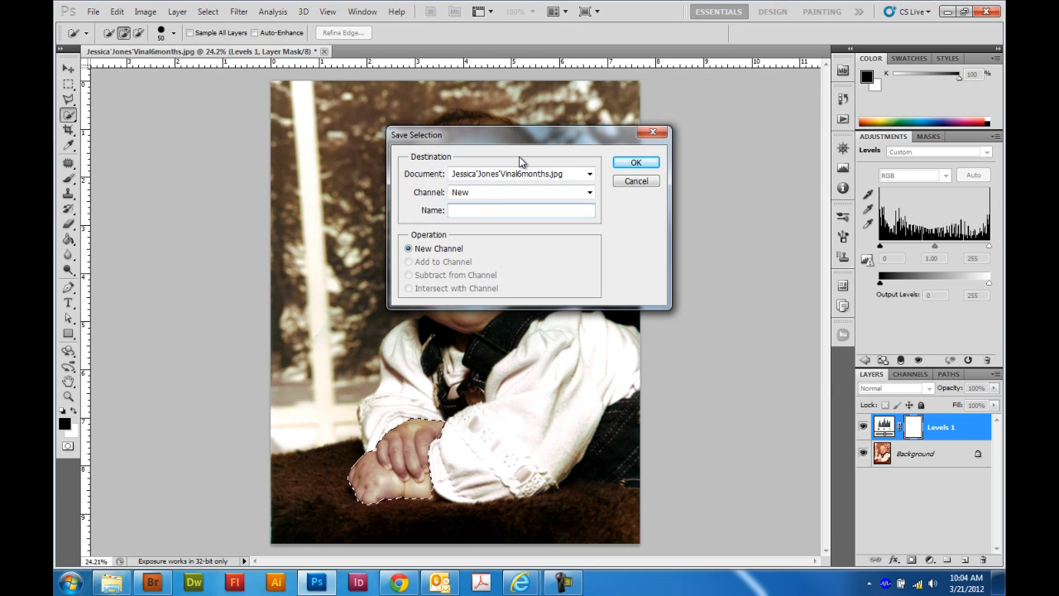
{"action": "left_click", "coordinate": [636, 163]}
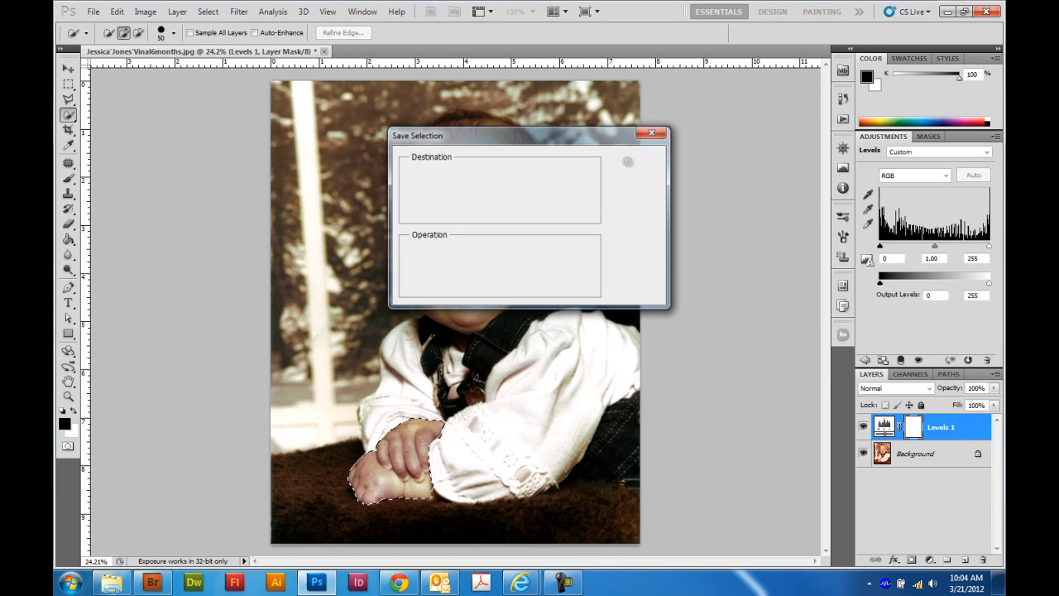
Replace the hand selection with the baby's dark overalls, subtracting the white shirt and rug from the selected area
{"action": "key", "text": "ctrl+d"}
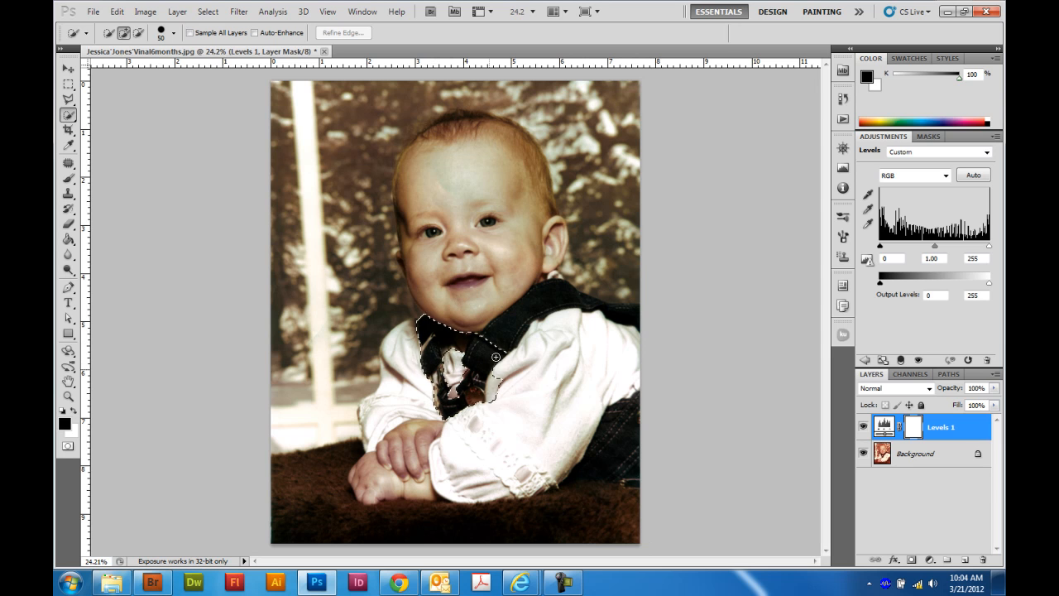
{"action": "left_click_drag", "start_coordinate": [636, 320], "coordinate": [639, 329]}
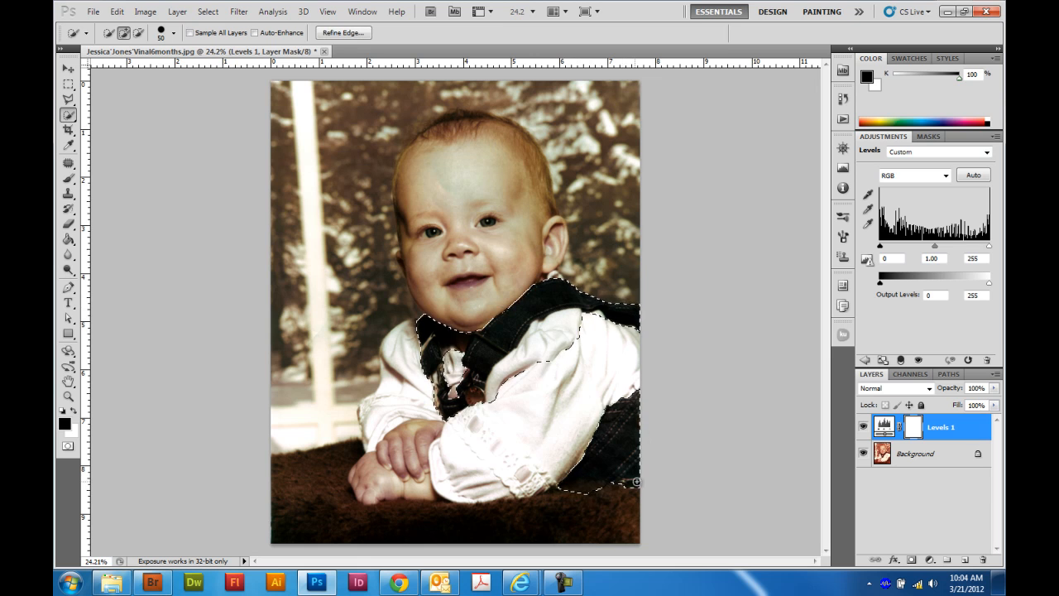
{"action": "key", "text": "alt"}
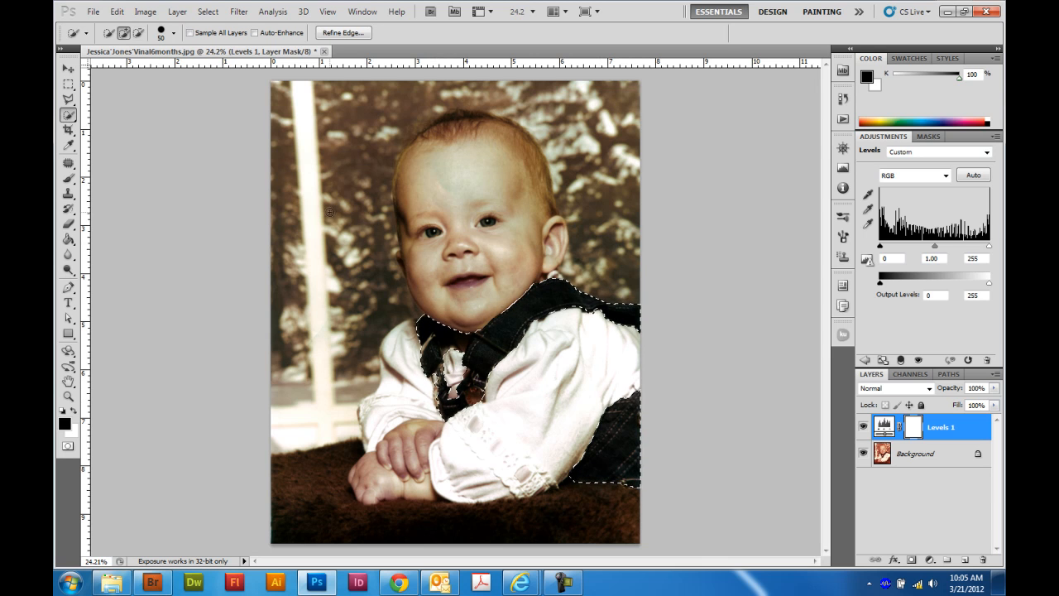
Save the overalls selection as a new channel named Overalls and clear the selection
{"action": "left_click", "coordinate": [208, 11]}
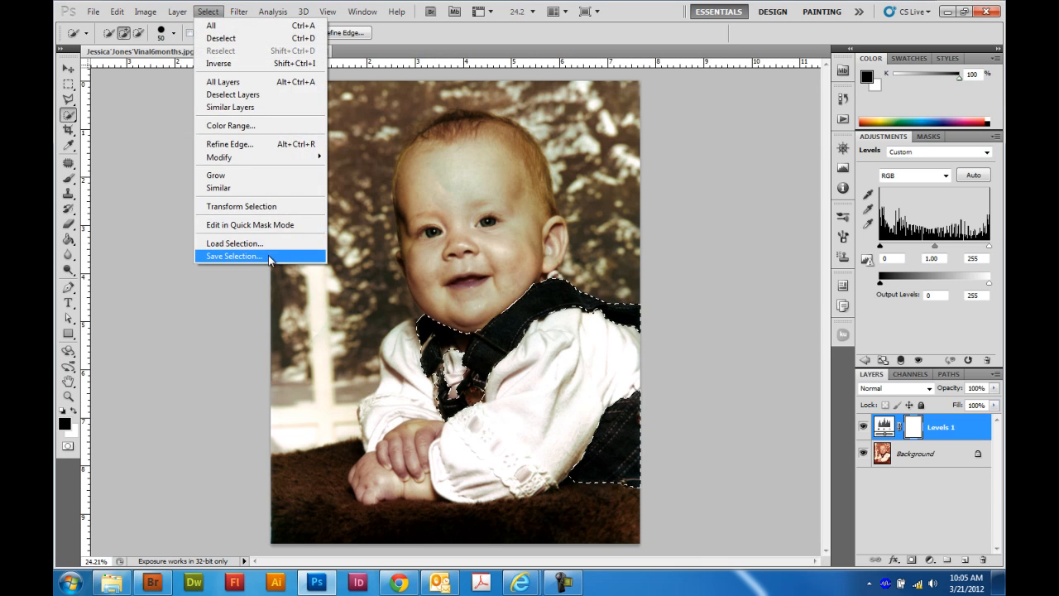
{"action": "left_click", "coordinate": [270, 259]}
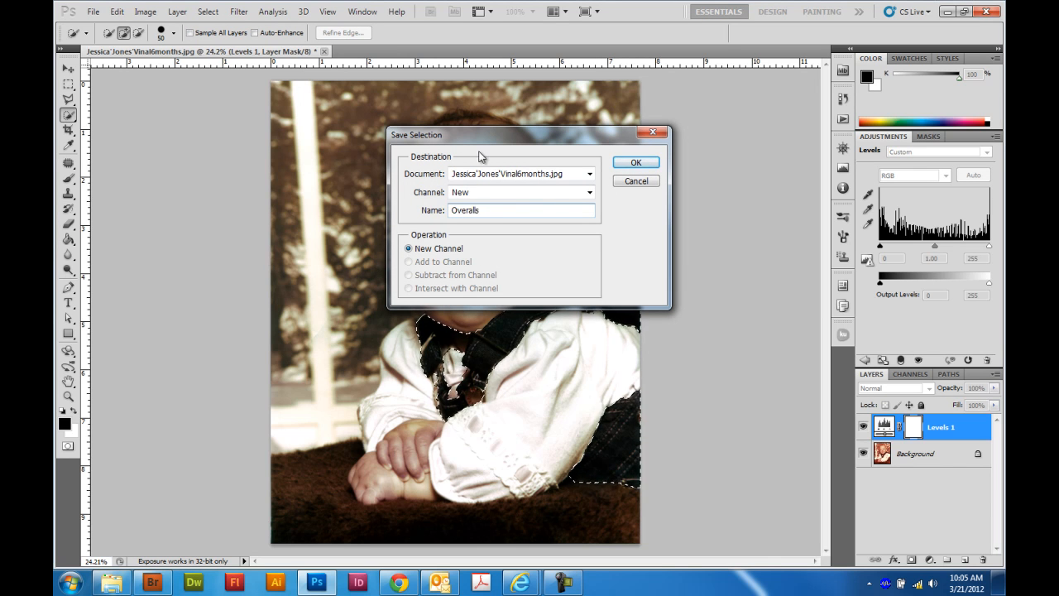
{"action": "left_click", "coordinate": [631, 162]}
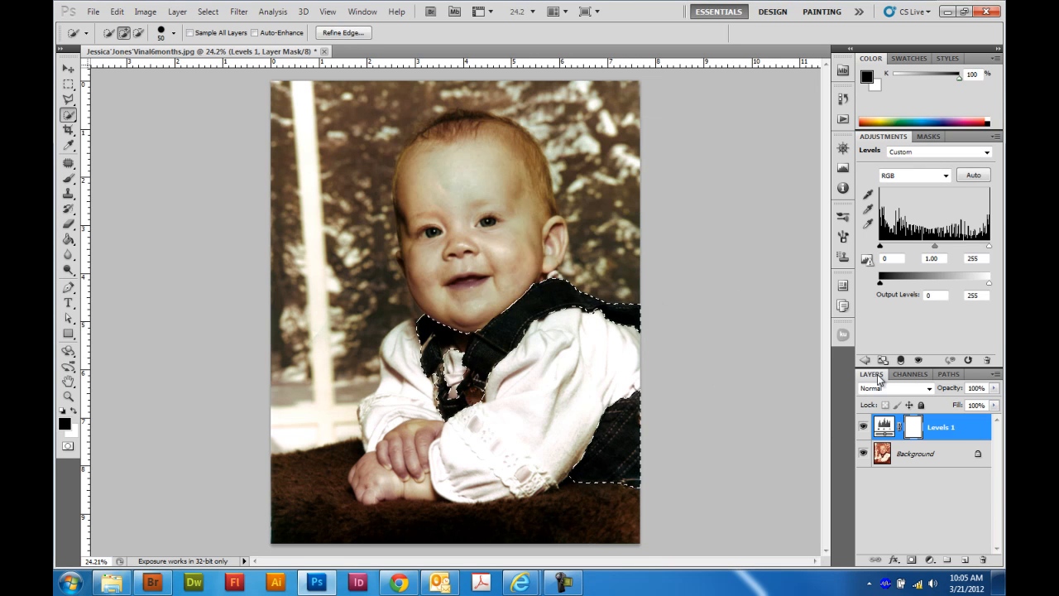
{"action": "key", "text": "ctrl+d"}
Make room for the full channel list and review the saved Bkground, Face, Hands and Overalls masks one by one
{"action": "left_click", "coordinate": [910, 374]}
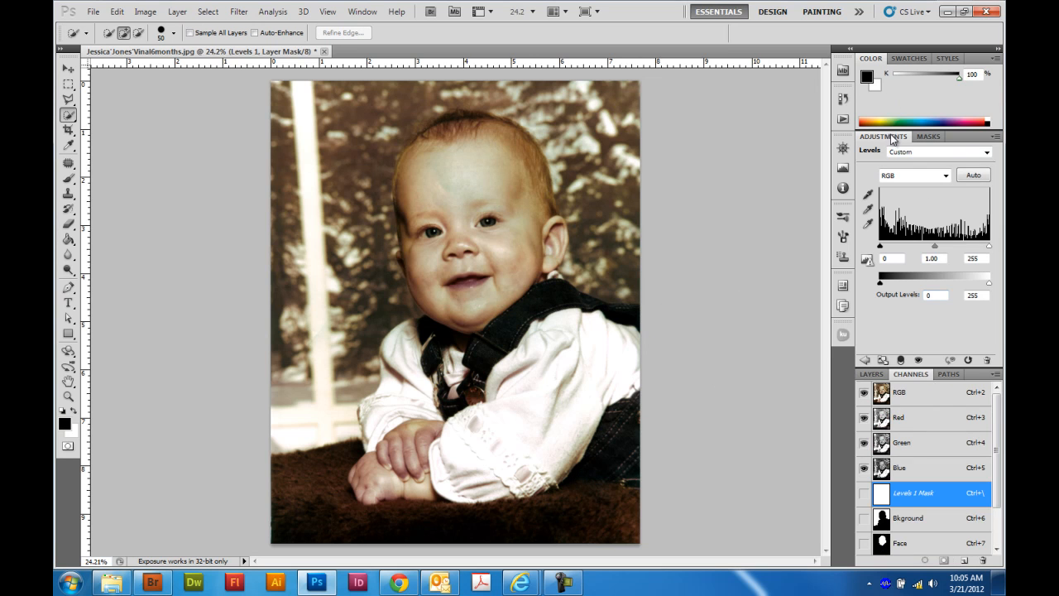
{"action": "double_click", "coordinate": [872, 59]}
{"action": "double_click", "coordinate": [889, 76]}
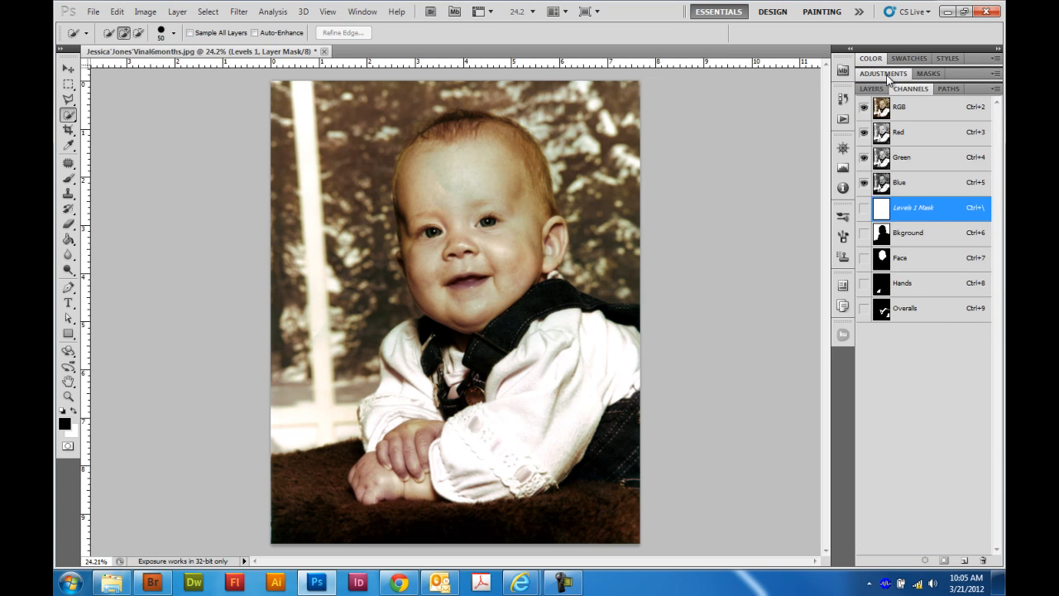
{"action": "left_click", "coordinate": [915, 234]}
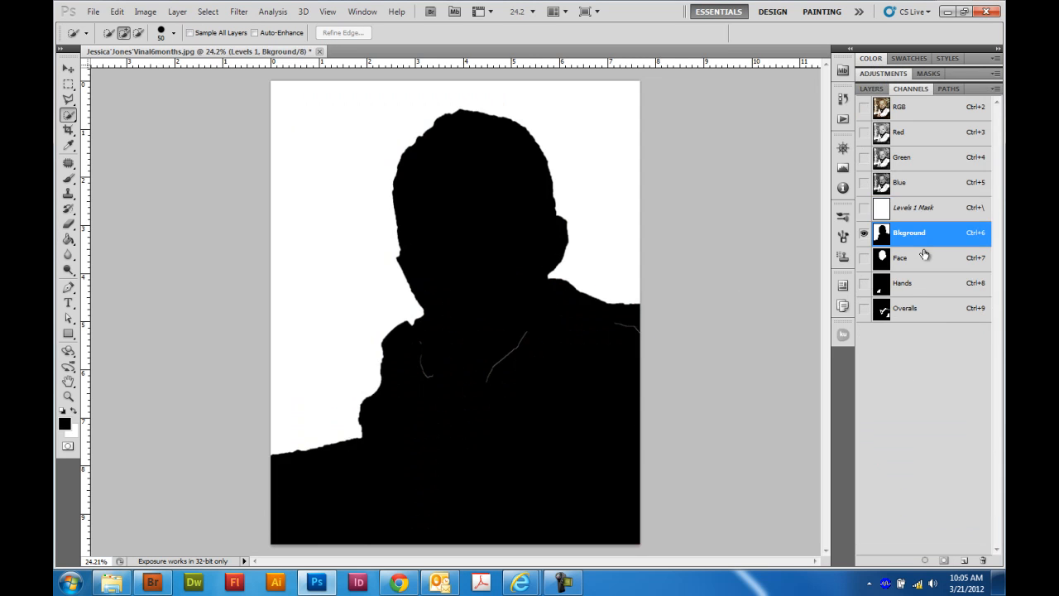
{"action": "left_click", "coordinate": [922, 257]}
{"action": "left_click", "coordinate": [920, 284]}
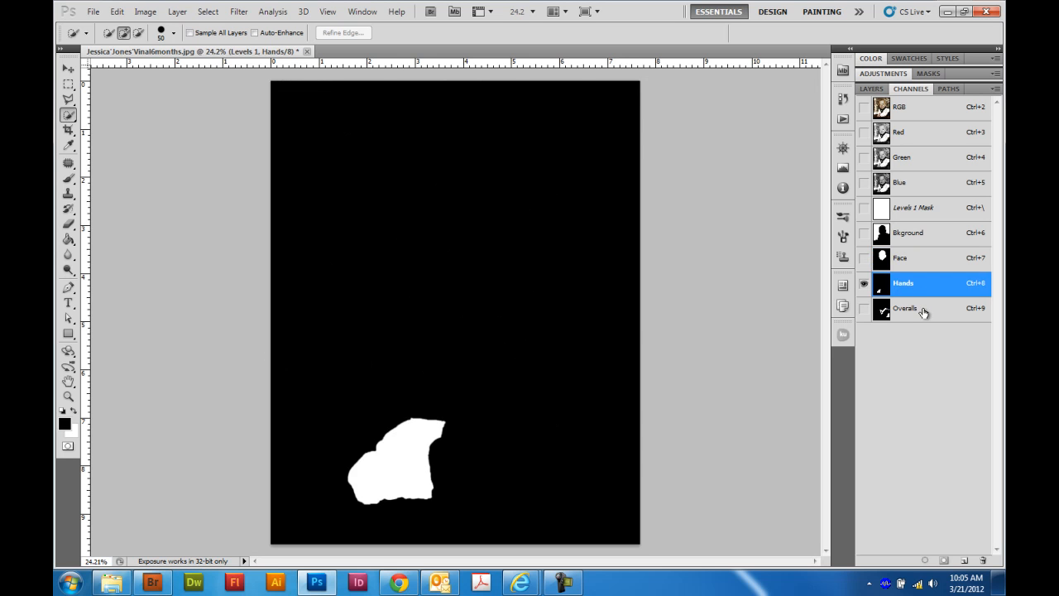
{"action": "left_click", "coordinate": [922, 311]}
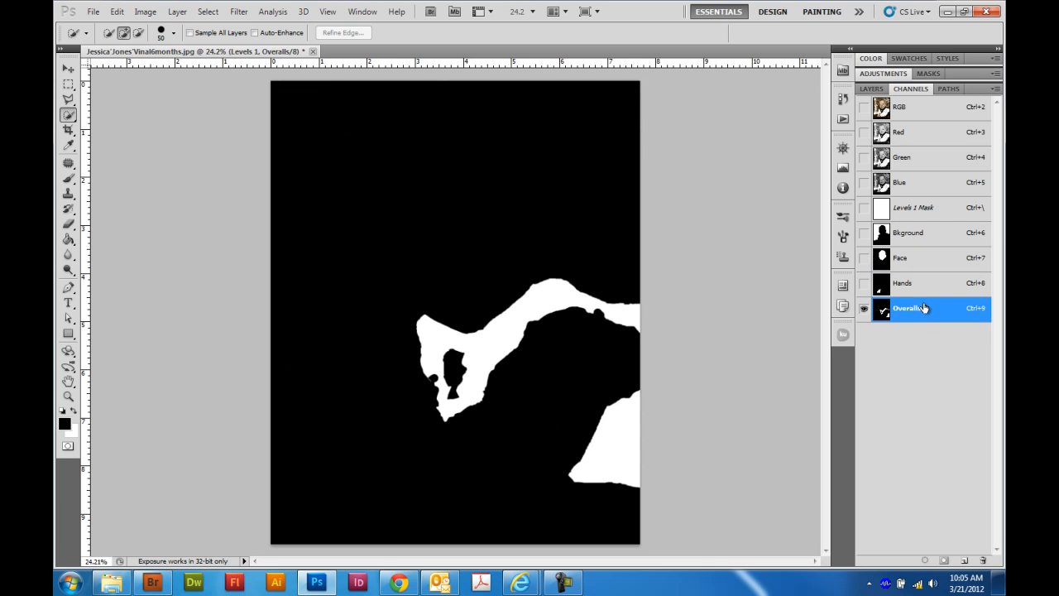
{"action": "left_click", "coordinate": [920, 284]}
{"action": "left_click", "coordinate": [922, 260]}
Paint out the stray light lines inside the baby's silhouette in the Bkground channel with a black brush of size 40
{"action": "left_click", "coordinate": [920, 237]}
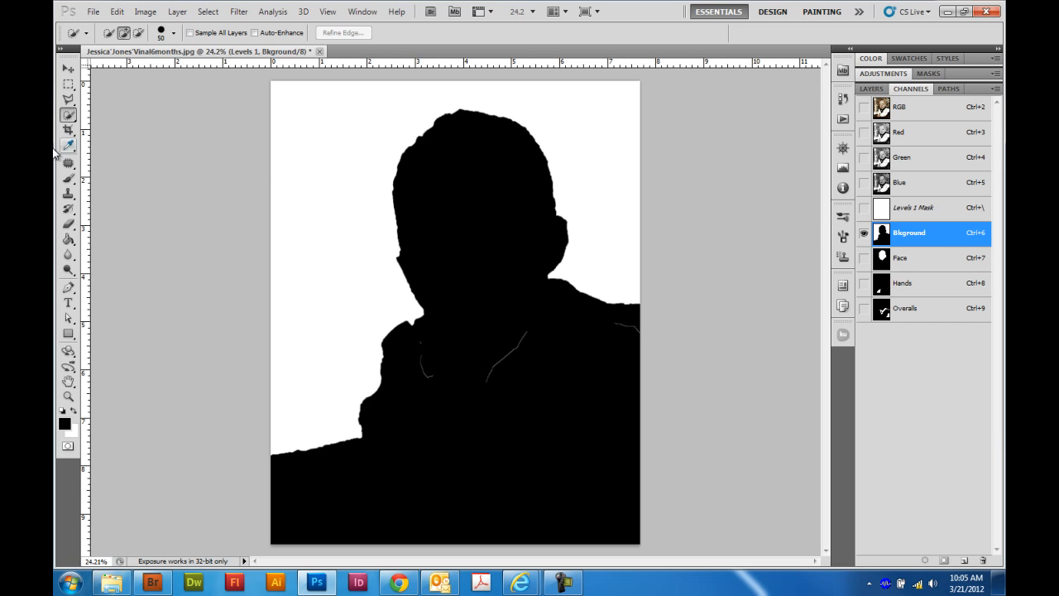
{"action": "left_click", "coordinate": [71, 182]}
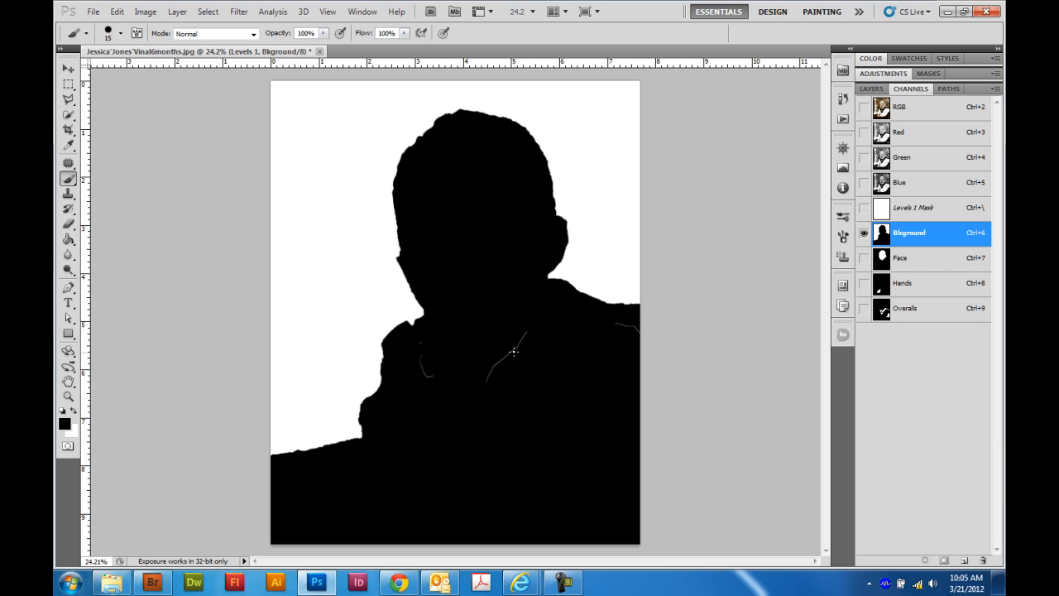
{"action": "left_click_drag", "start_coordinate": [516, 351], "coordinate": [482, 383]}
{"action": "left_click_drag", "start_coordinate": [418, 353], "coordinate": [436, 375]}
Examine the Face, Hands and Overalls channels for stray marks and return to the RGB composite
{"action": "left_click", "coordinate": [863, 259]}
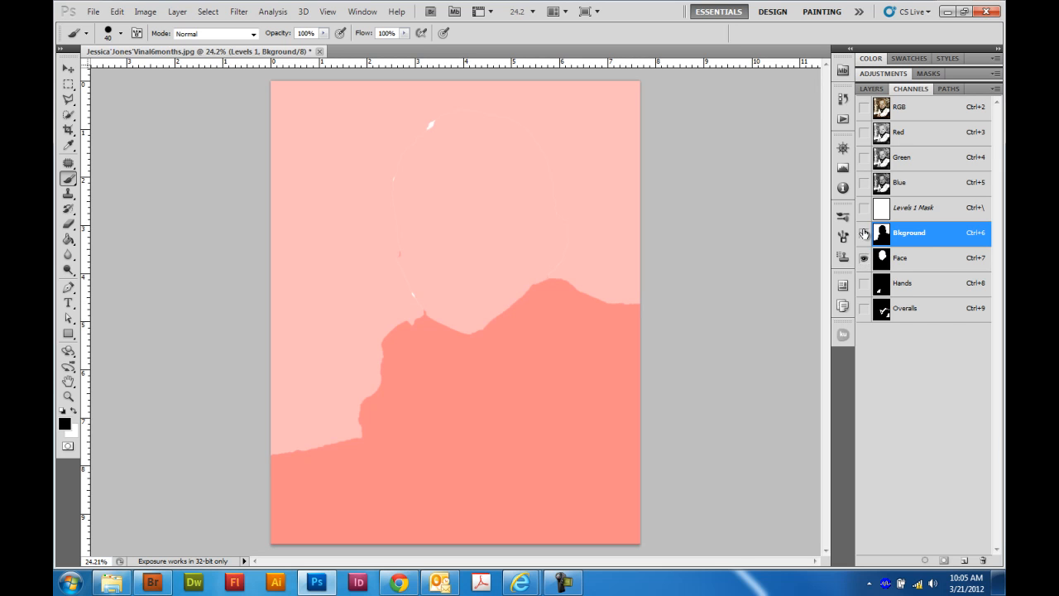
{"action": "left_click", "coordinate": [863, 233]}
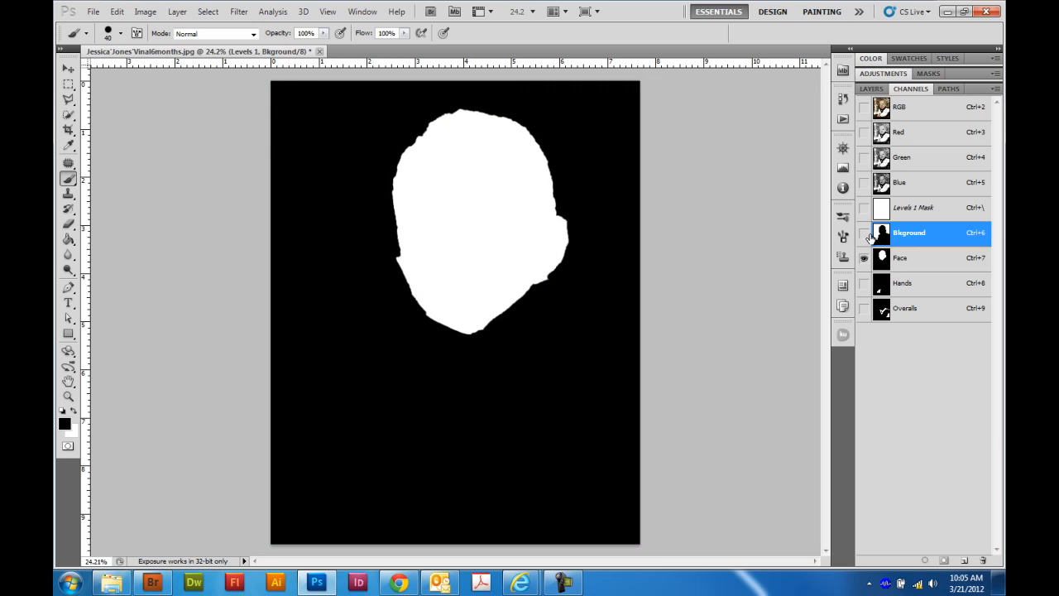
{"action": "left_click", "coordinate": [909, 263]}
{"action": "left_click", "coordinate": [915, 284]}
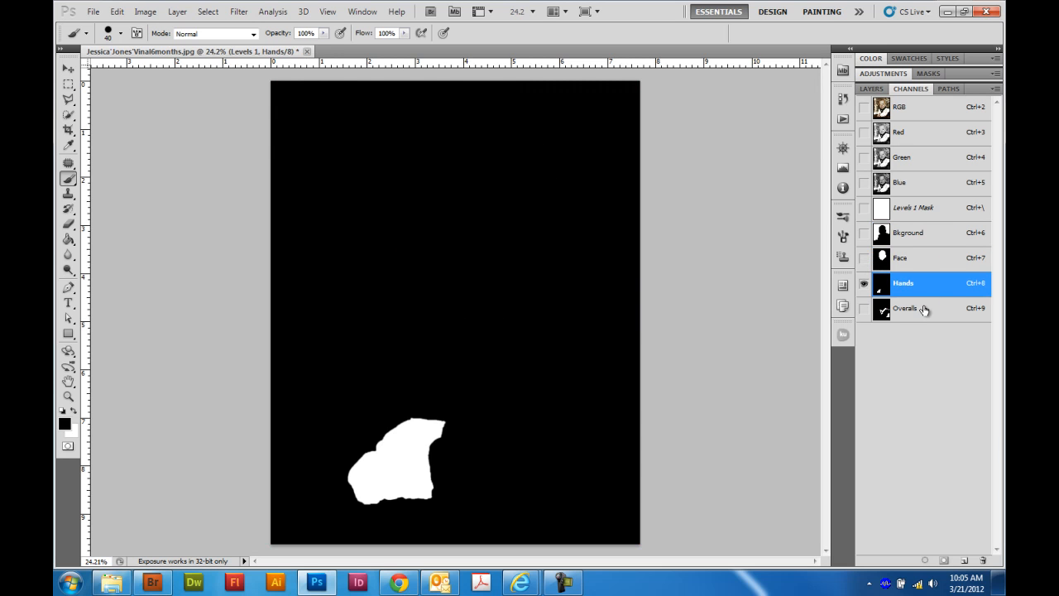
{"action": "left_click", "coordinate": [923, 310]}
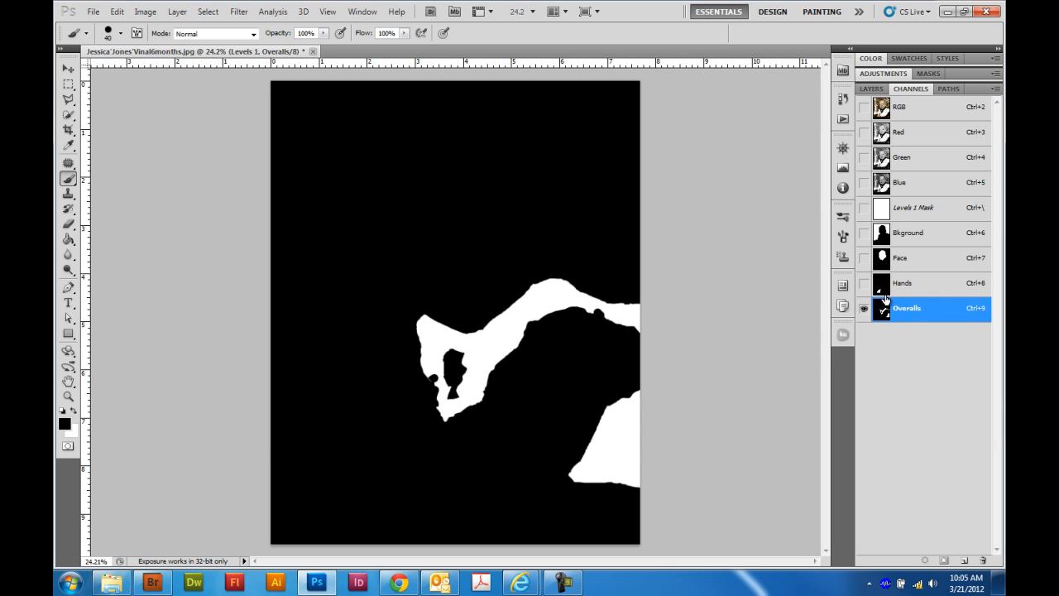
{"action": "left_click", "coordinate": [940, 108]}
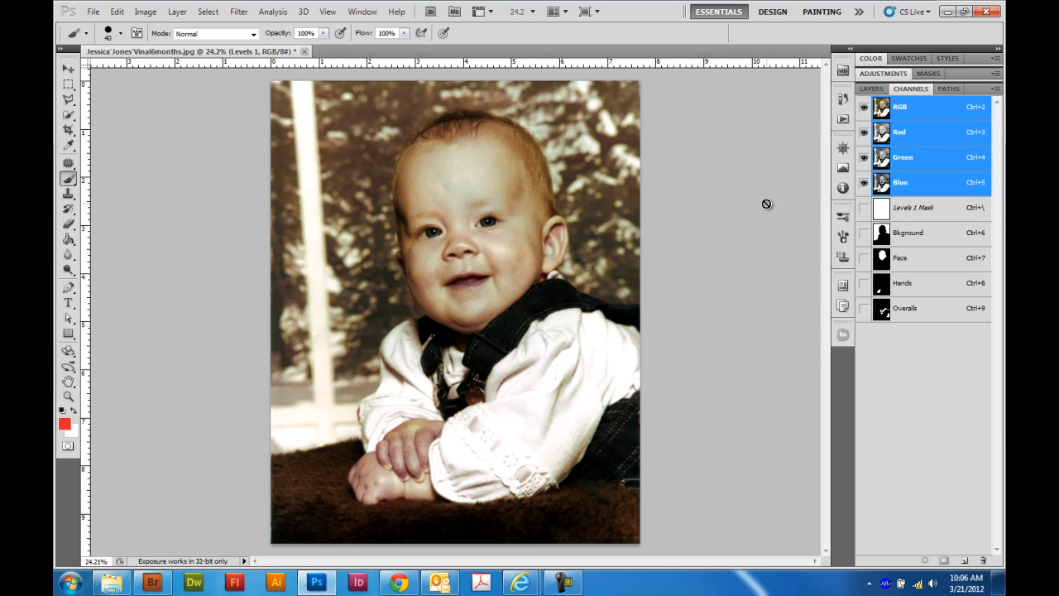
Load the saved Overalls channel as a new selection with the Levels 1 layer active
{"action": "left_click", "coordinate": [876, 91]}
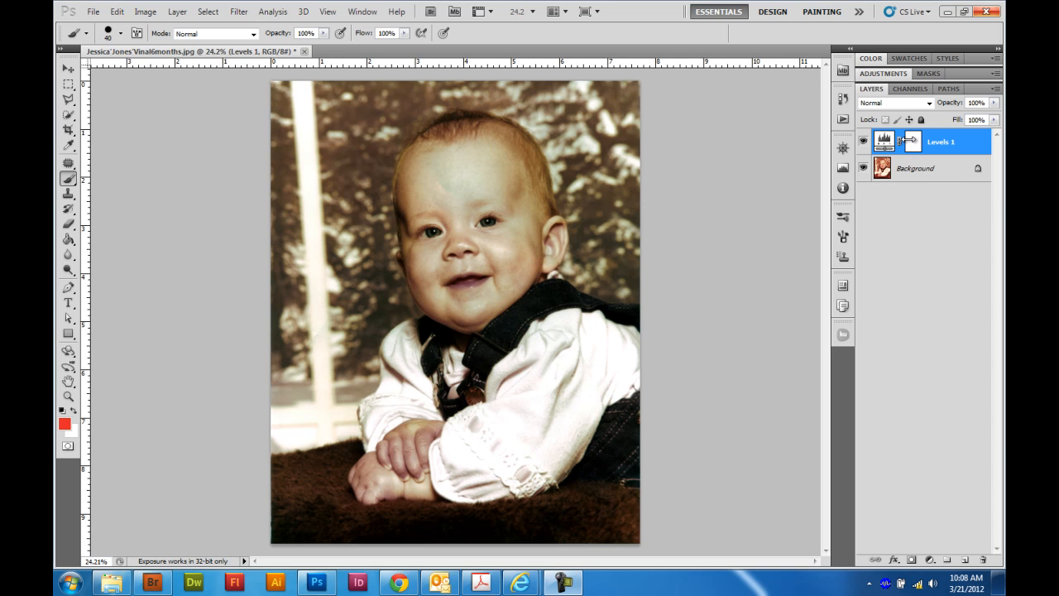
{"action": "left_click", "coordinate": [910, 88]}
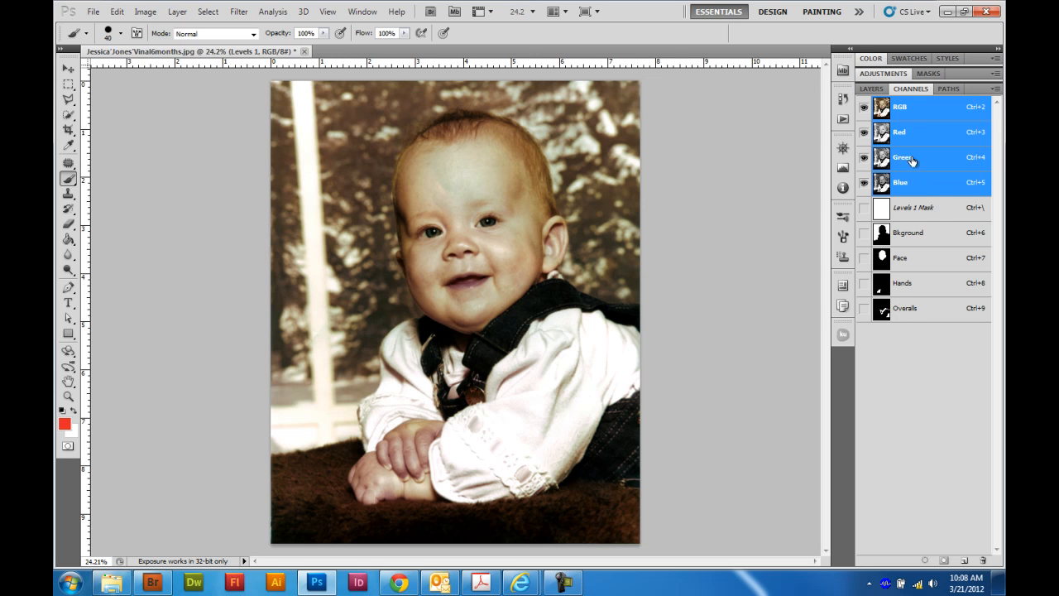
{"action": "left_click", "coordinate": [872, 89]}
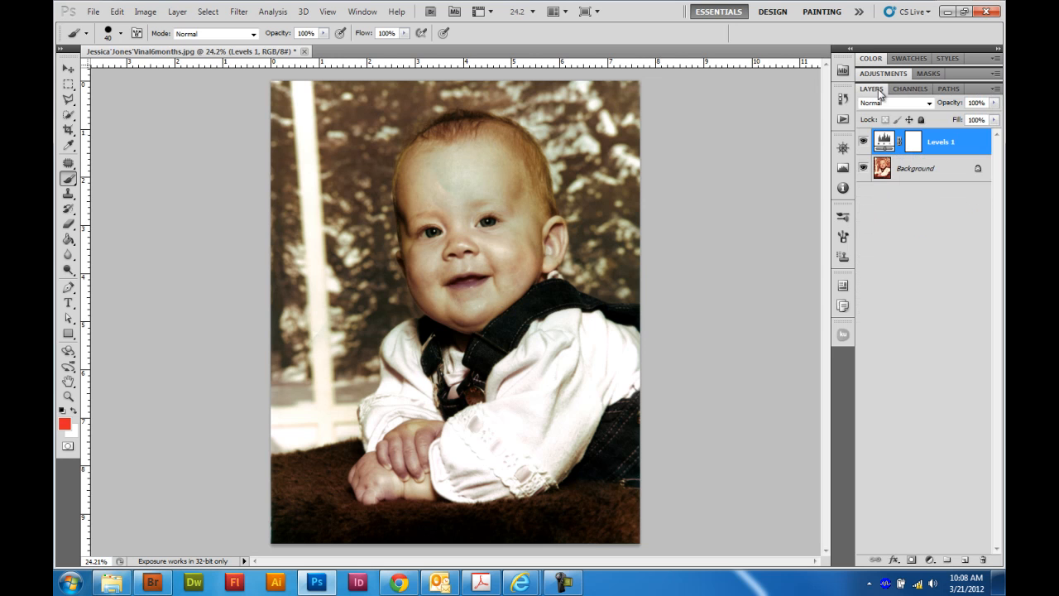
{"action": "left_click", "coordinate": [207, 12]}
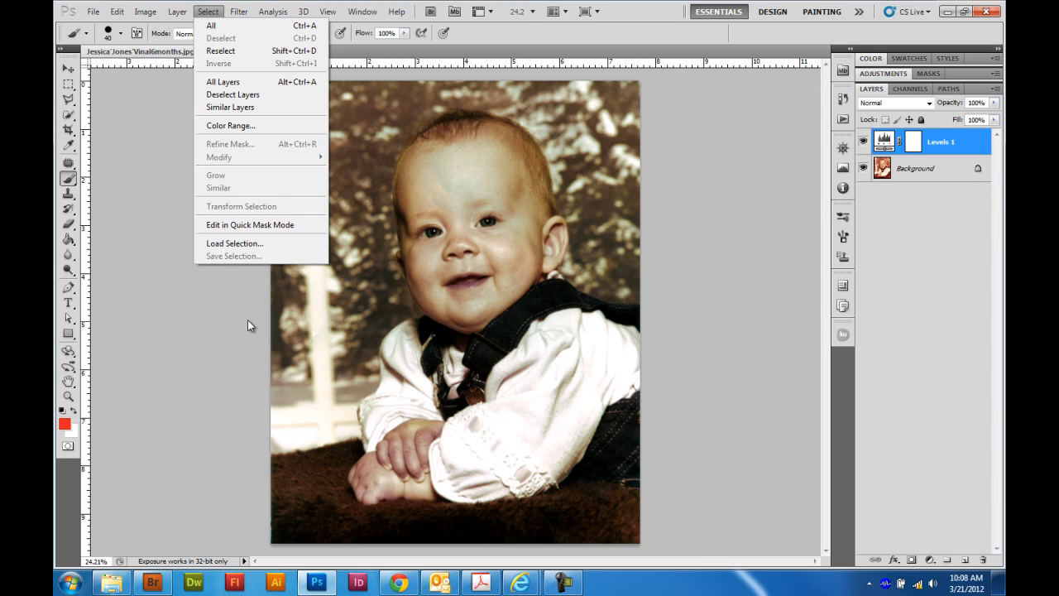
{"action": "left_click", "coordinate": [241, 242]}
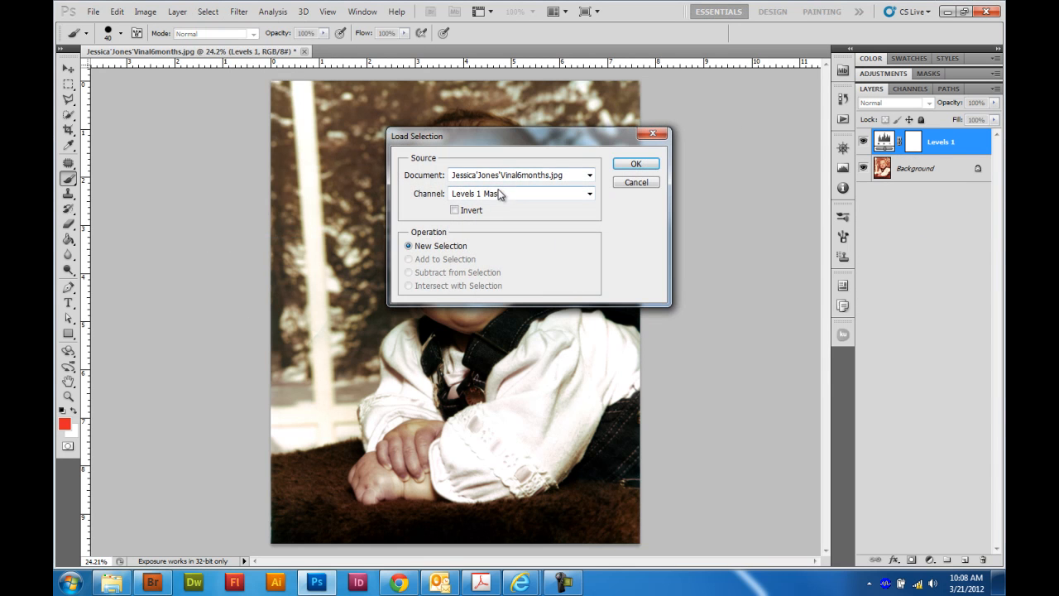
{"action": "left_click", "coordinate": [516, 193]}
{"action": "left_click", "coordinate": [488, 261]}
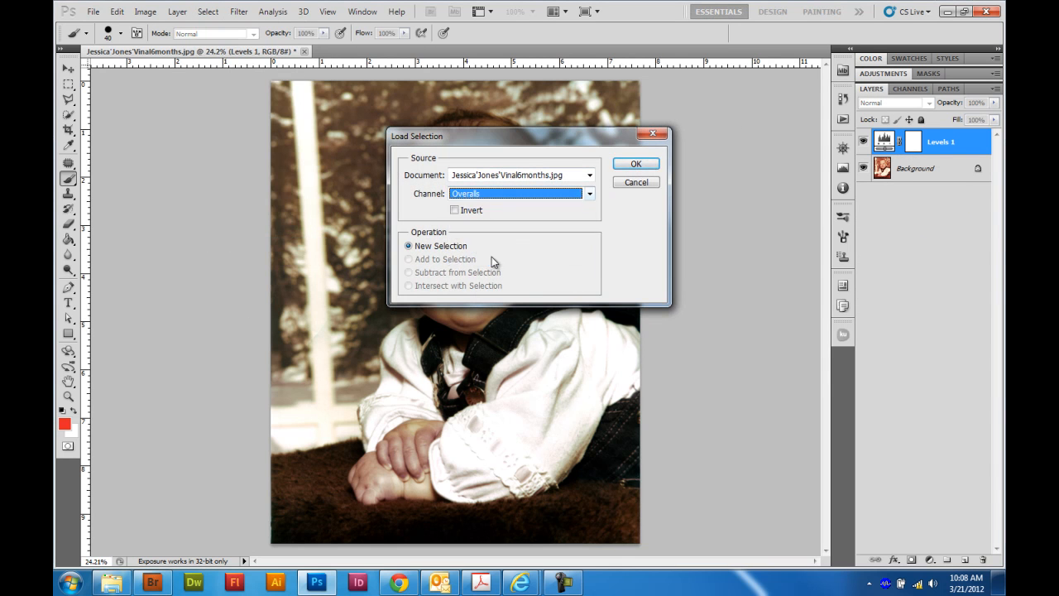
{"action": "left_click", "coordinate": [634, 164]}
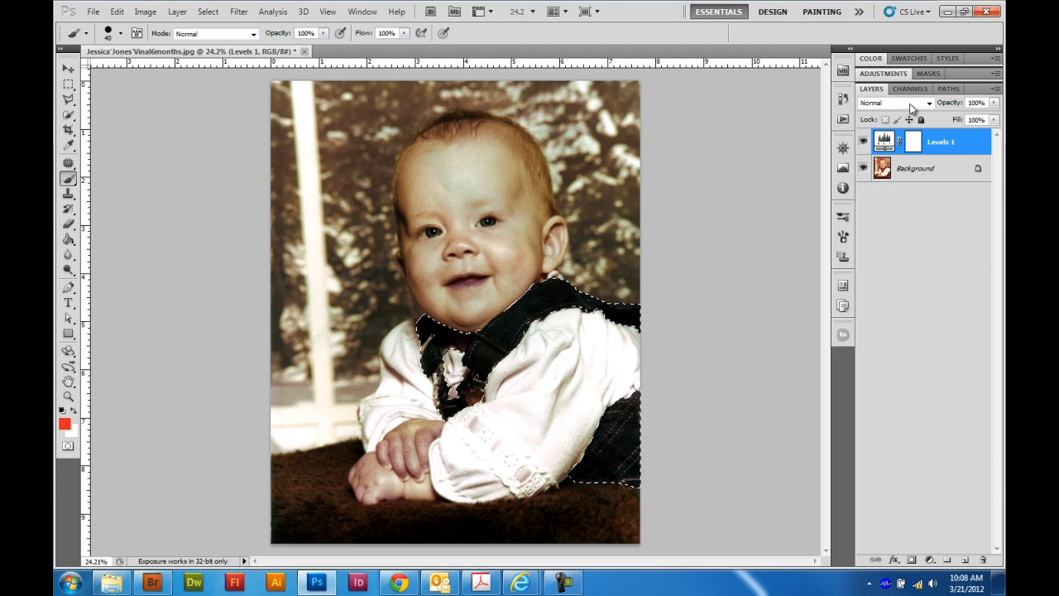
Add a Hue/Saturation adjustment layer limited to the overalls selection and set its Master saturation to -1
{"action": "left_click", "coordinate": [895, 74]}
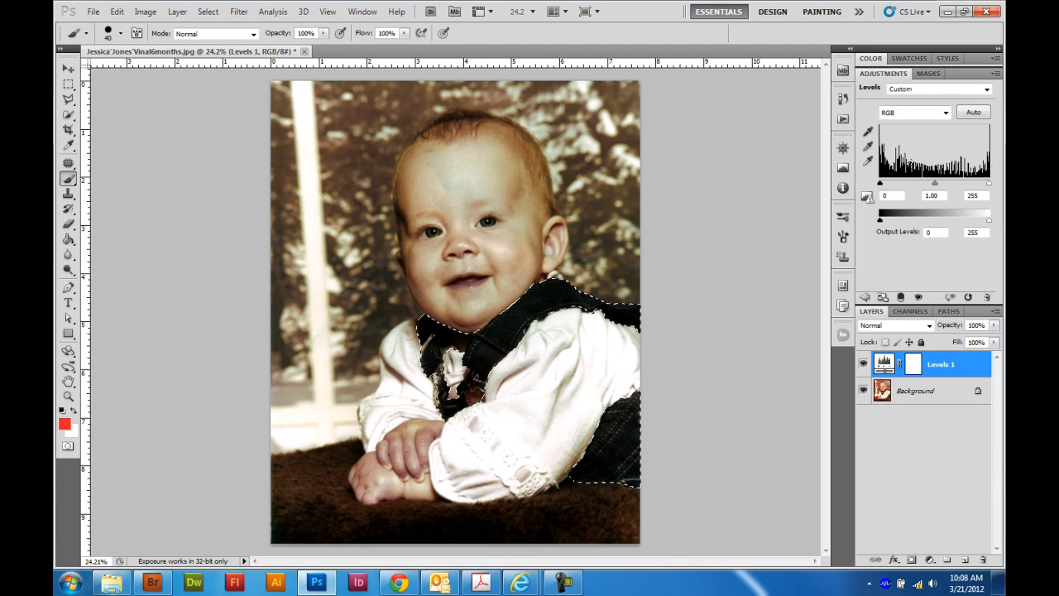
{"action": "left_click", "coordinate": [865, 297]}
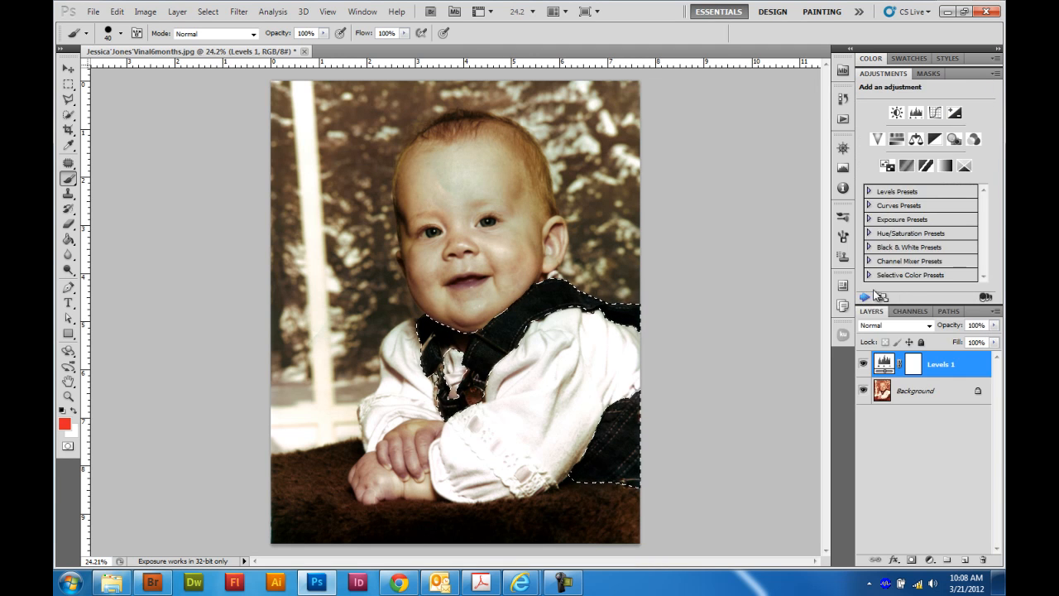
{"action": "left_click", "coordinate": [896, 139]}
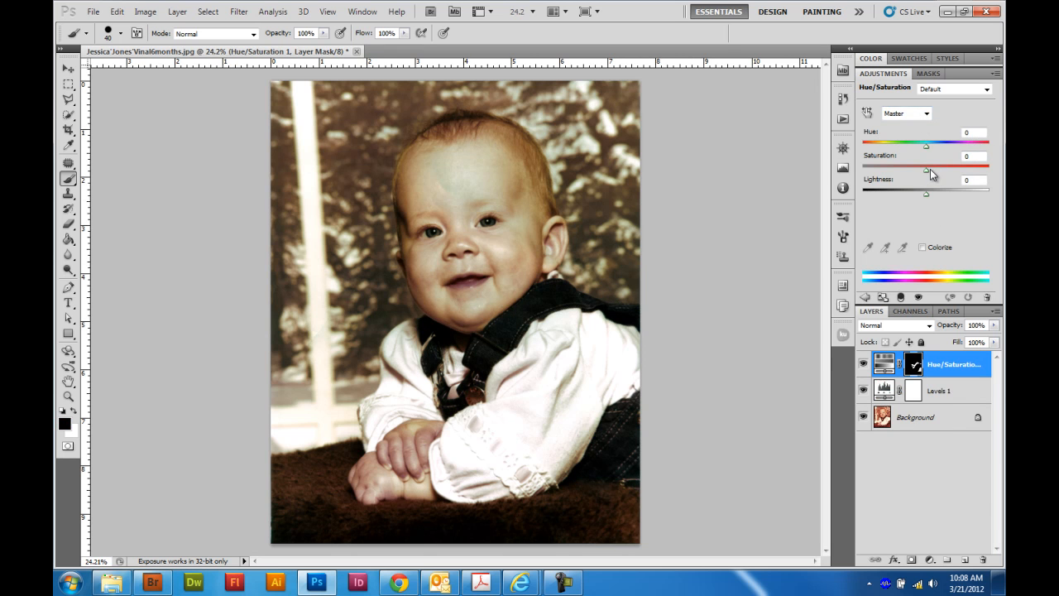
{"action": "mouse_move", "coordinate": [926, 172]}
{"action": "left_mouse_down"}
{"action": "mouse_move", "coordinate": [968, 174]}
{"action": "mouse_move", "coordinate": [927, 177]}
{"action": "left_mouse_up"}
Set the Blues of the overalls' Hue/Saturation adjustment to saturation +28 and lightness +31
{"action": "left_click", "coordinate": [927, 115]}
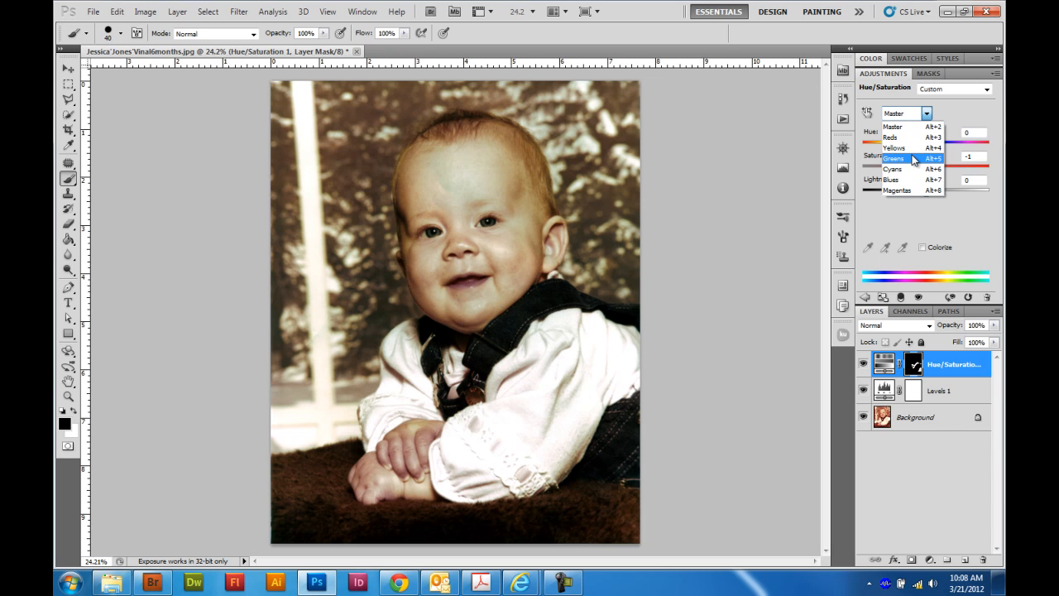
{"action": "left_click", "coordinate": [909, 181]}
{"action": "left_click_drag", "start_coordinate": [928, 169], "coordinate": [947, 196]}
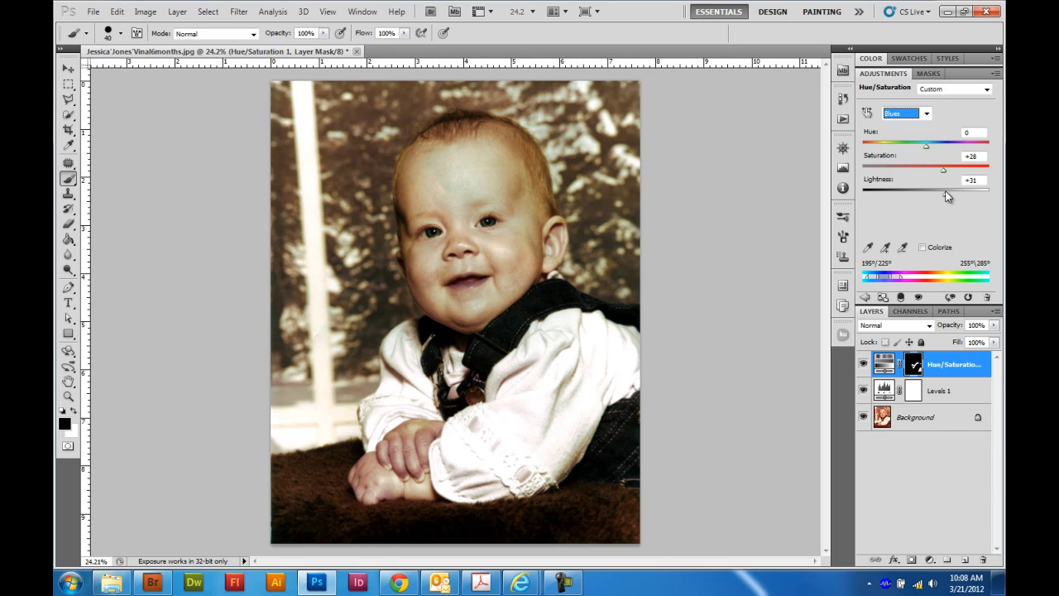
Set the Cyans of the overalls' adjustment to saturation +24 and lightness +20, and compare the photo with and without the layer
{"action": "left_click", "coordinate": [926, 114]}
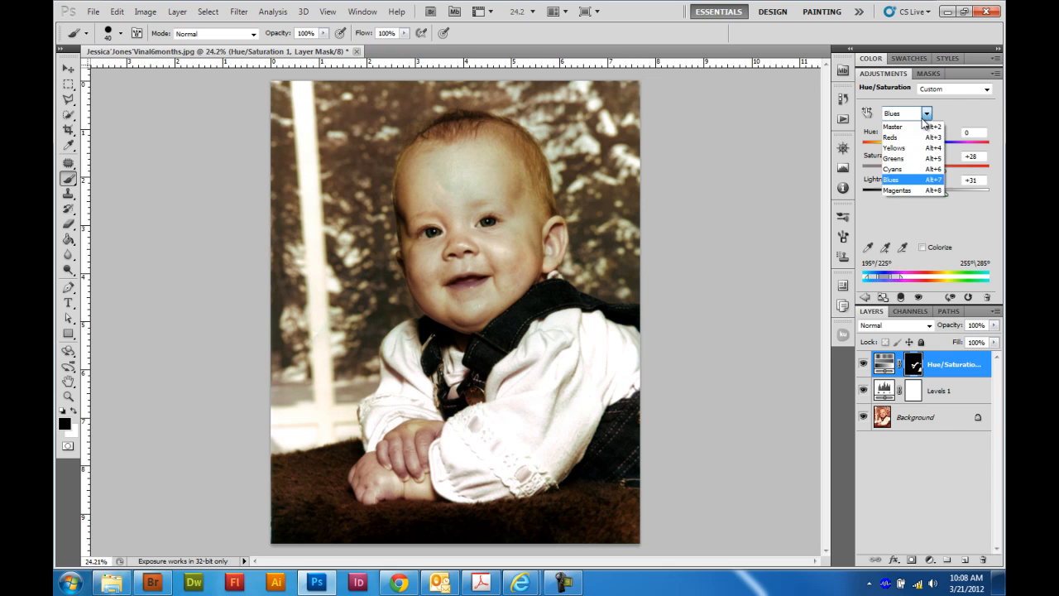
{"action": "left_click", "coordinate": [906, 169]}
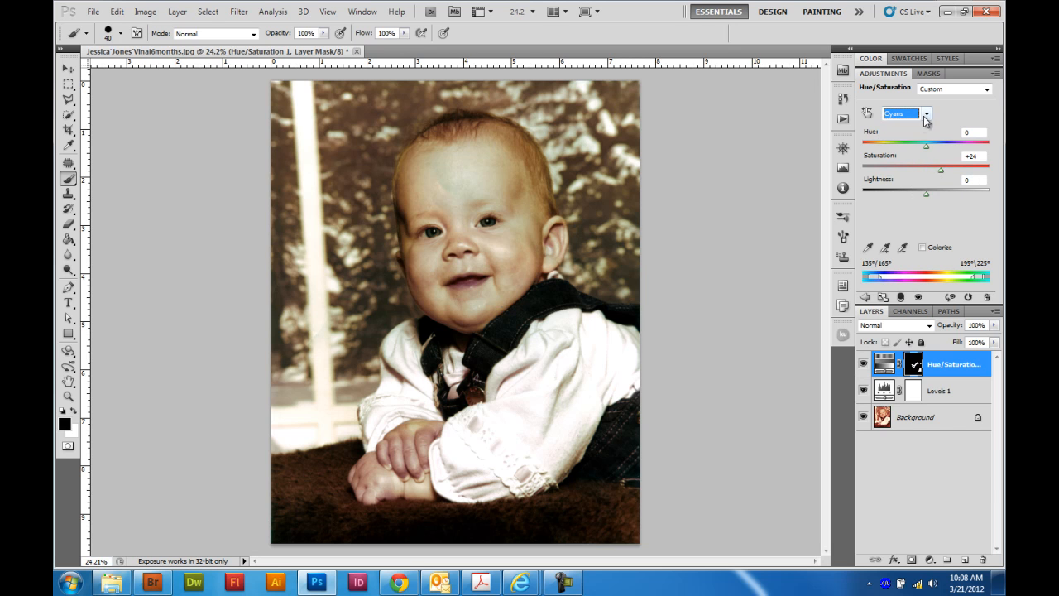
{"action": "left_click", "coordinate": [926, 114]}
{"action": "left_click", "coordinate": [952, 192]}
{"action": "left_click_drag", "start_coordinate": [926, 196], "coordinate": [940, 194]}
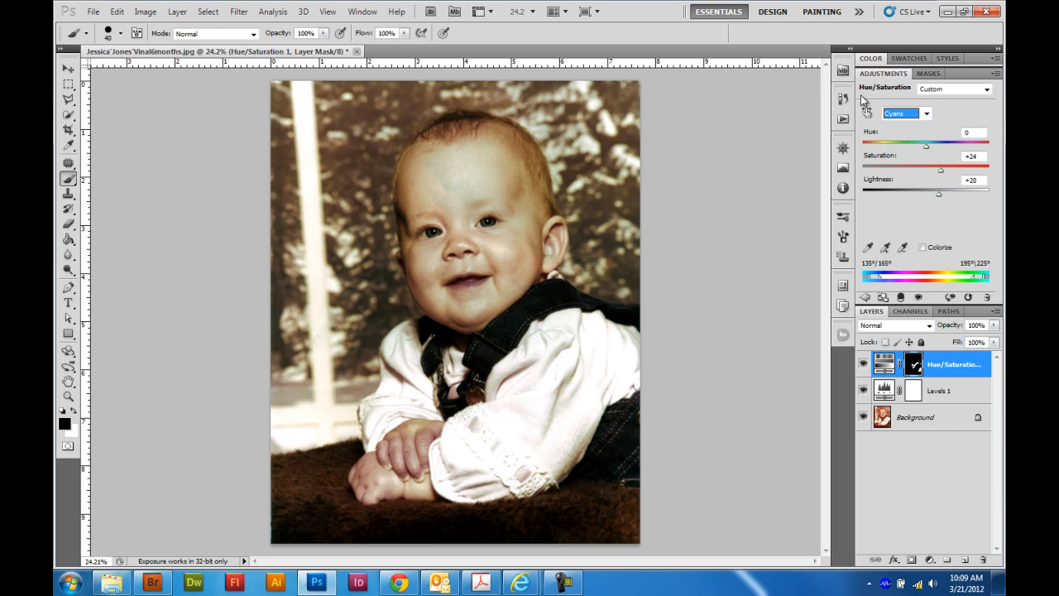
{"action": "left_click", "coordinate": [864, 365]}
{"action": "left_click", "coordinate": [863, 365]}
Raise the saturation and lightness of the Greens in the overalls' Hue/Saturation adjustment
{"action": "left_click", "coordinate": [915, 115]}
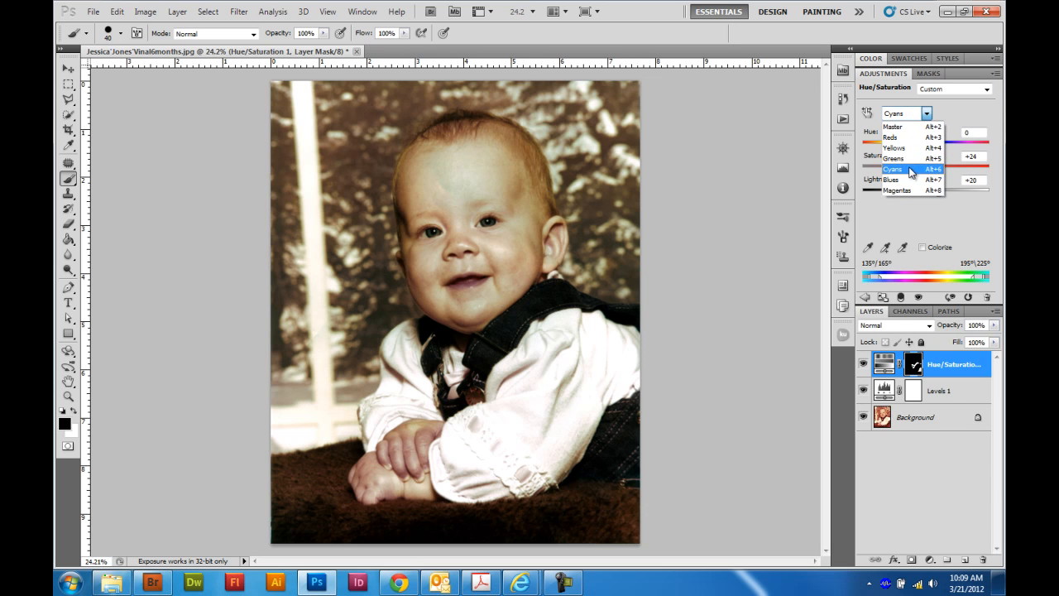
{"action": "left_click", "coordinate": [895, 158]}
{"action": "left_click_drag", "start_coordinate": [925, 171], "coordinate": [938, 200]}
Set the overalls' Master values to hue +7, saturation +13 and lightness +4, and compare the photo with and without the layer
{"action": "left_click", "coordinate": [914, 113]}
{"action": "left_click", "coordinate": [910, 113]}
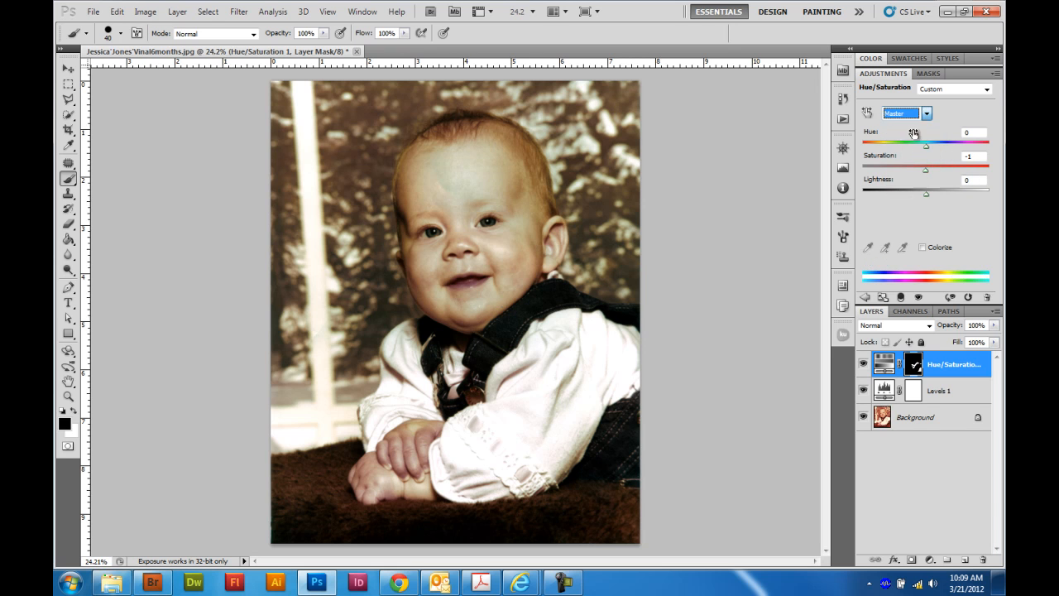
{"action": "mouse_move", "coordinate": [928, 174]}
{"action": "left_mouse_down"}
{"action": "mouse_move", "coordinate": [947, 175]}
{"action": "mouse_move", "coordinate": [929, 191]}
{"action": "left_mouse_up"}
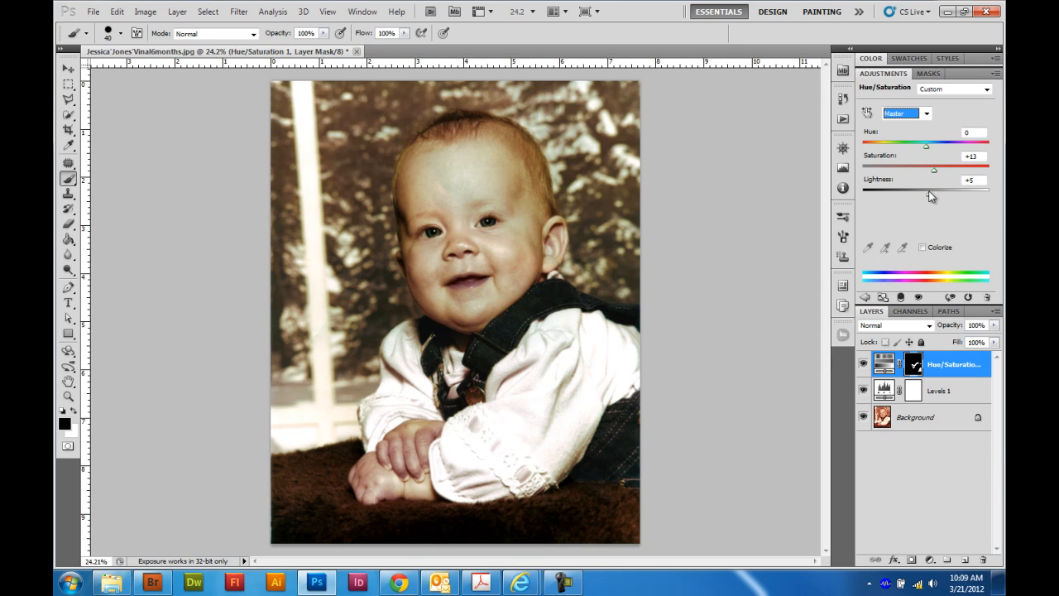
{"action": "mouse_move", "coordinate": [927, 147]}
{"action": "left_mouse_down"}
{"action": "mouse_move", "coordinate": [959, 158]}
{"action": "mouse_move", "coordinate": [913, 161]}
{"action": "mouse_move", "coordinate": [947, 159]}
{"action": "mouse_move", "coordinate": [931, 159]}
{"action": "left_mouse_up"}
{"action": "left_click", "coordinate": [864, 369]}
{"action": "left_click", "coordinate": [863, 368]}
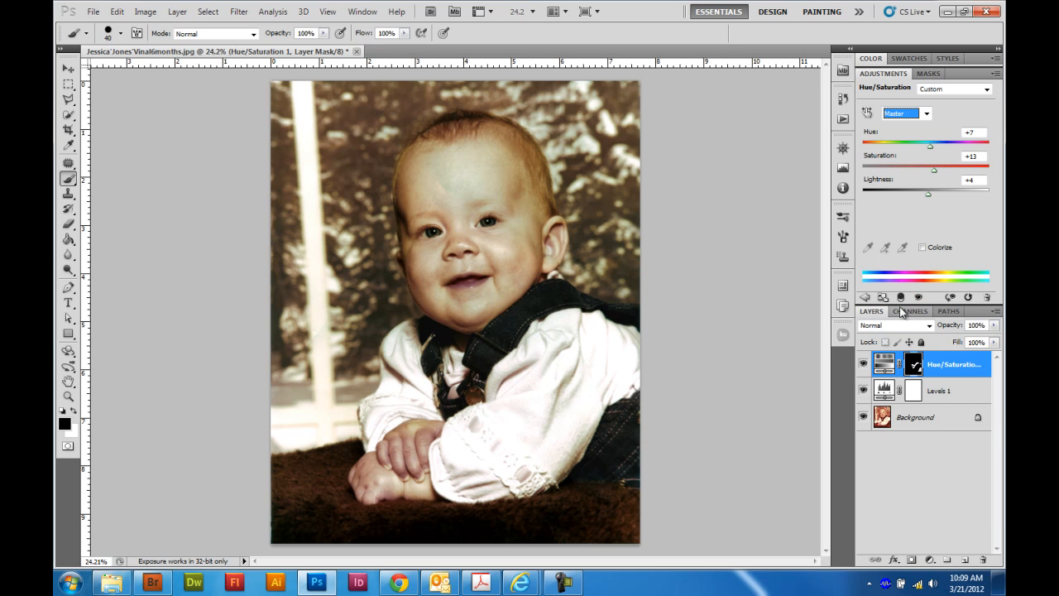
Set the saturation of the overalls' Blues to +100 and Cyans to +76, and compare the photo with and without the layer
{"action": "left_click", "coordinate": [927, 116]}
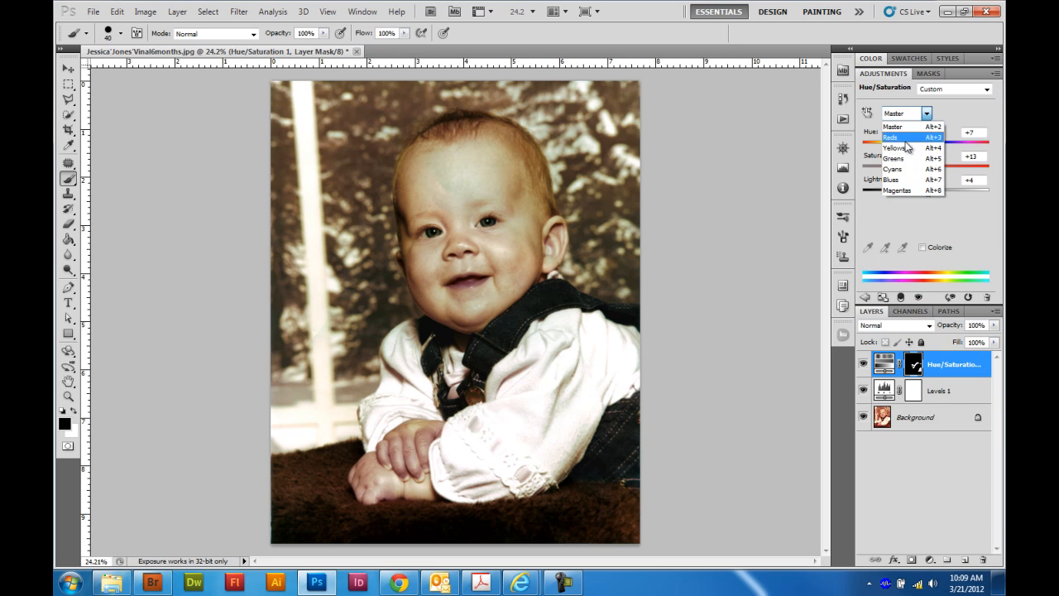
{"action": "left_click", "coordinate": [900, 178]}
{"action": "left_click_drag", "start_coordinate": [944, 169], "coordinate": [988, 170]}
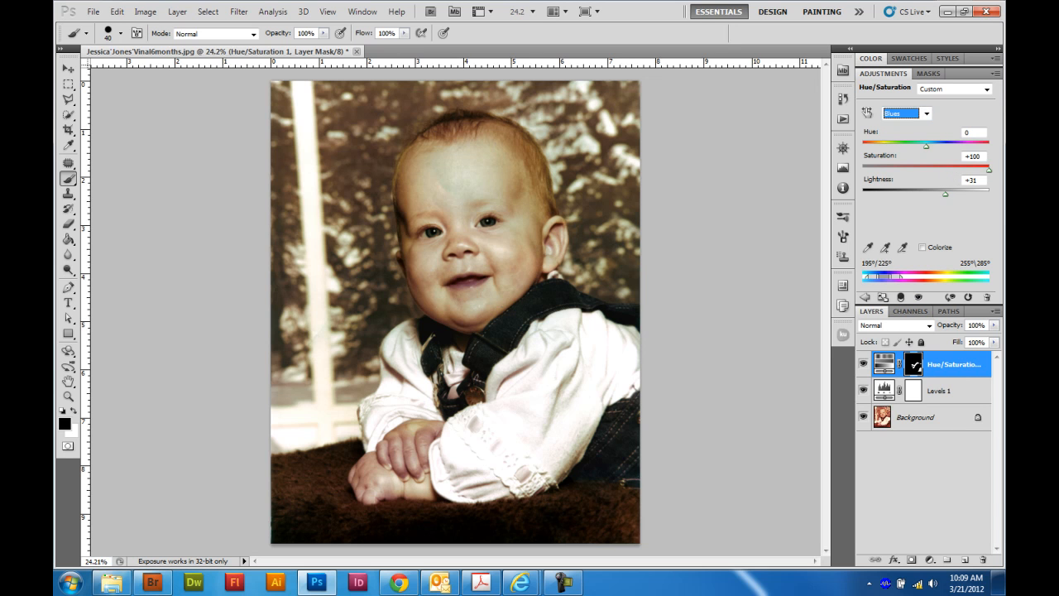
{"action": "left_click", "coordinate": [927, 114]}
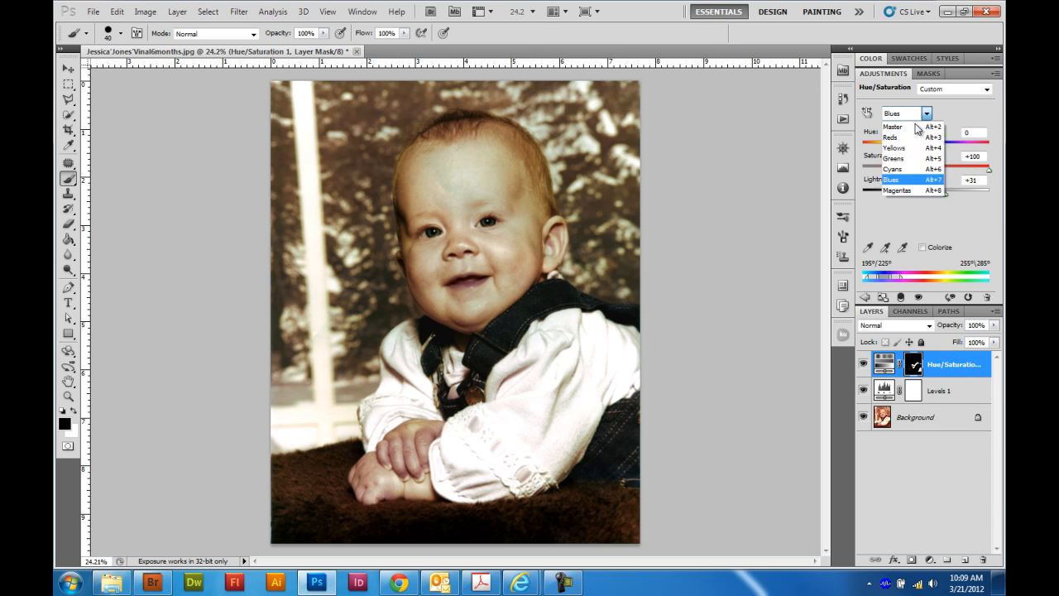
{"action": "left_click", "coordinate": [917, 168]}
{"action": "left_click_drag", "start_coordinate": [941, 174], "coordinate": [978, 172]}
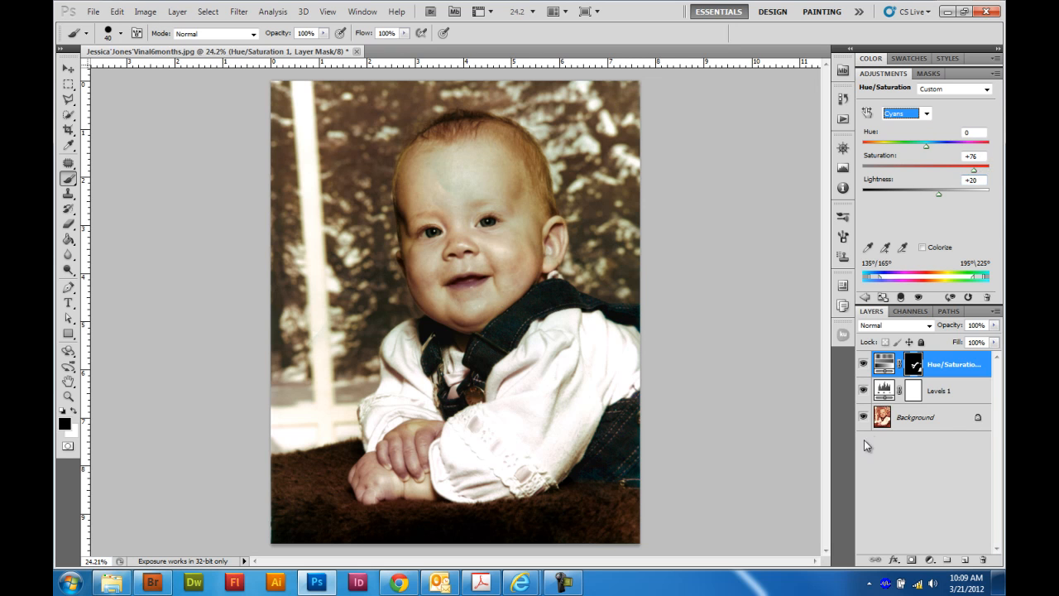
{"action": "left_click", "coordinate": [864, 365]}
{"action": "left_click", "coordinate": [864, 365]}
{"action": "left_click", "coordinate": [864, 365]}
{"action": "left_click", "coordinate": [863, 365]}
Paint black over the brass overall button on the overalls' Hue/Saturation mask to exclude it from the adjustment
{"action": "left_click", "coordinate": [69, 396]}
{"action": "left_click", "coordinate": [454, 381]}
{"action": "left_click", "coordinate": [454, 382]}
{"action": "left_click", "coordinate": [453, 383]}
{"action": "left_click", "coordinate": [452, 404]}
{"action": "left_click", "coordinate": [451, 411]}
{"action": "left_click", "coordinate": [451, 410]}
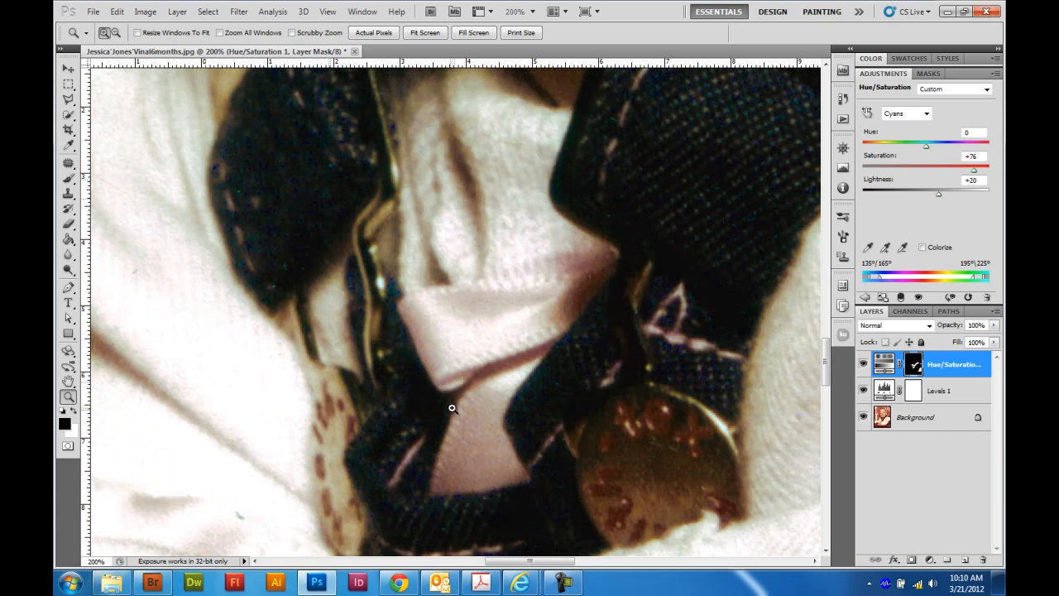
{"action": "left_click_drag", "start_coordinate": [587, 443], "coordinate": [529, 284]}
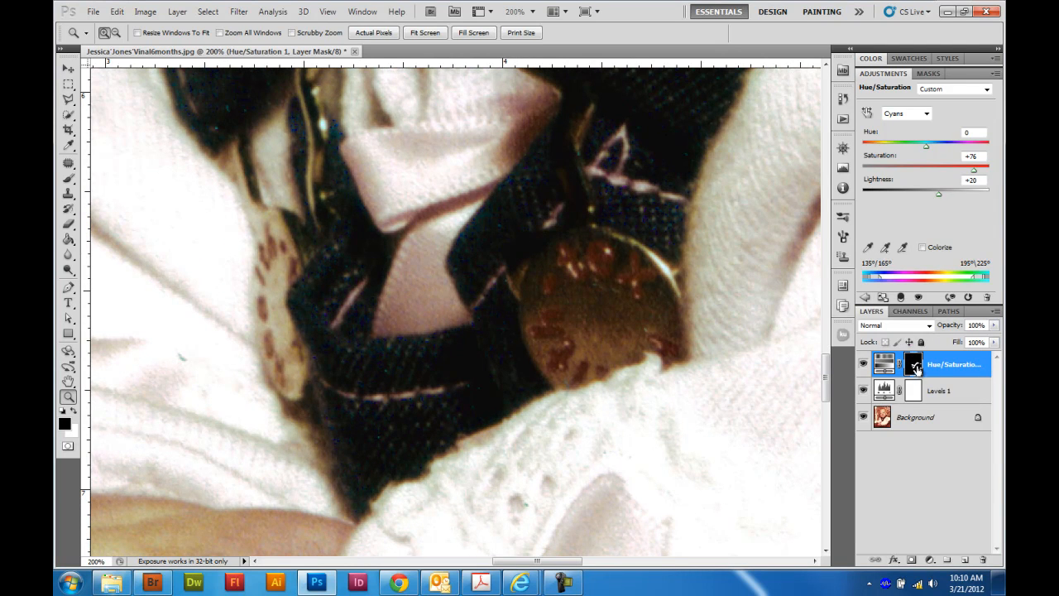
{"action": "left_click", "coordinate": [68, 178]}
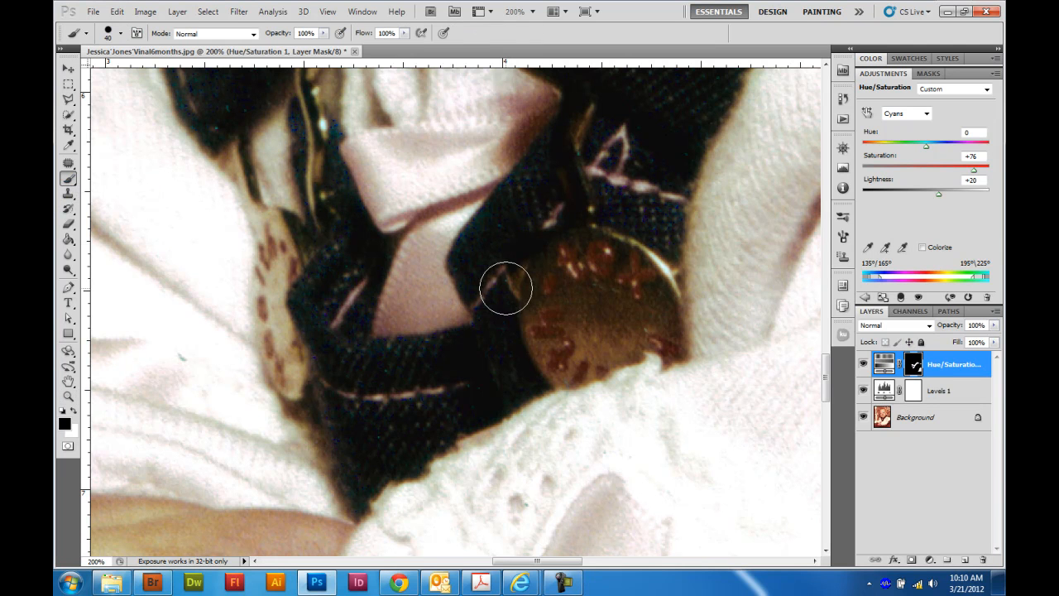
{"action": "mouse_move", "coordinate": [582, 303]}
{"action": "left_mouse_down"}
{"action": "mouse_move", "coordinate": [583, 260]}
{"action": "mouse_move", "coordinate": [553, 296]}
{"action": "mouse_move", "coordinate": [564, 342]}
{"action": "mouse_move", "coordinate": [616, 365]}
{"action": "mouse_move", "coordinate": [640, 317]}
{"action": "mouse_move", "coordinate": [616, 283]}
{"action": "mouse_move", "coordinate": [577, 314]}
{"action": "mouse_move", "coordinate": [650, 319]}
{"action": "mouse_move", "coordinate": [616, 265]}
{"action": "mouse_move", "coordinate": [574, 258]}
{"action": "mouse_move", "coordinate": [561, 335]}
{"action": "mouse_move", "coordinate": [629, 284]}
{"action": "left_mouse_up"}
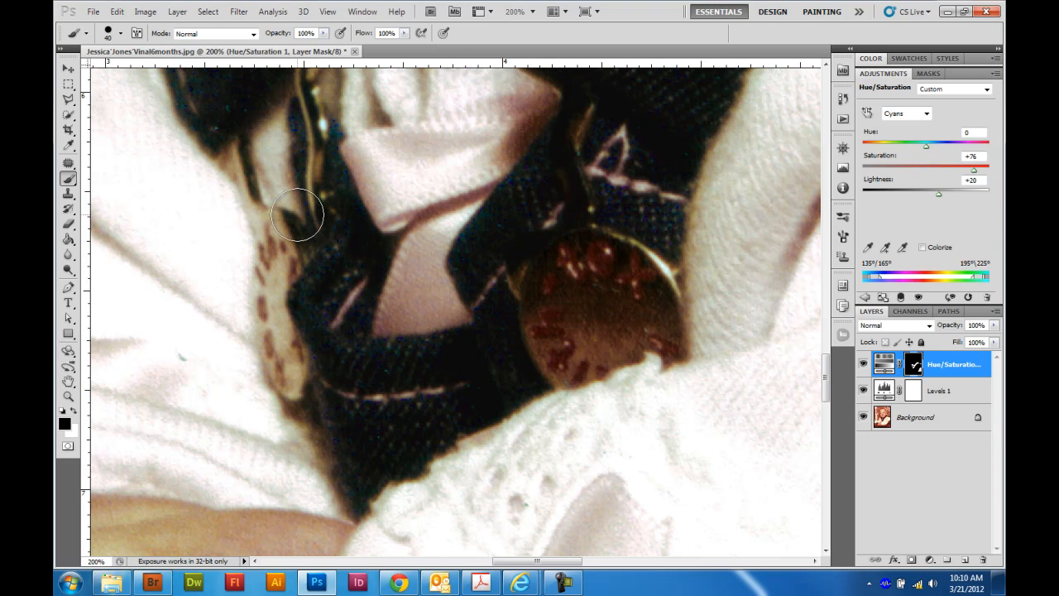
{"action": "key", "text": "ctrl+0"}
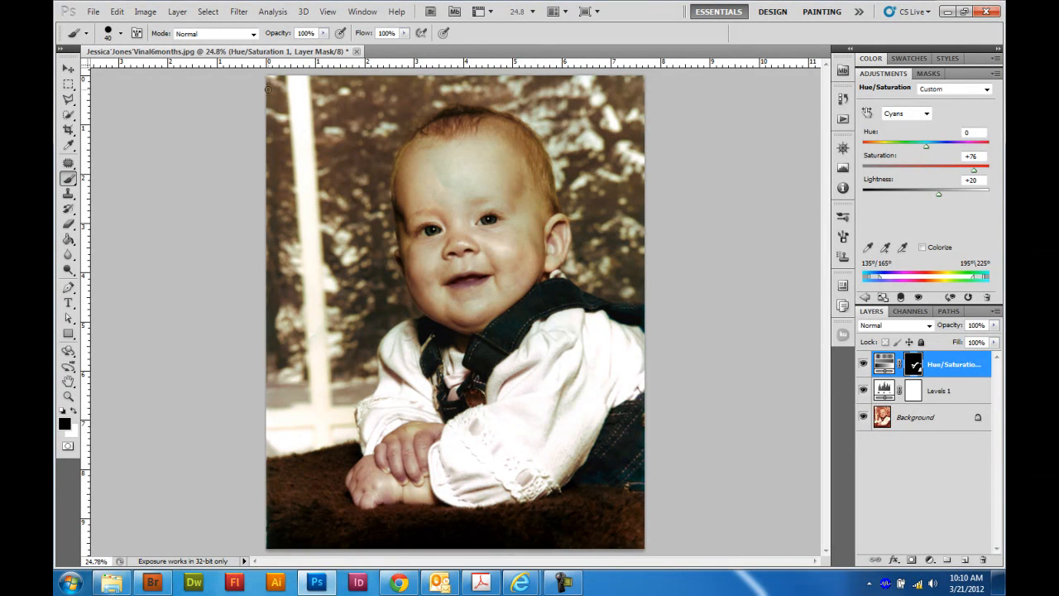
Load the Bkground channel as a selection and add a Hue/Saturation adjustment layer masked to it
{"action": "left_click", "coordinate": [209, 12]}
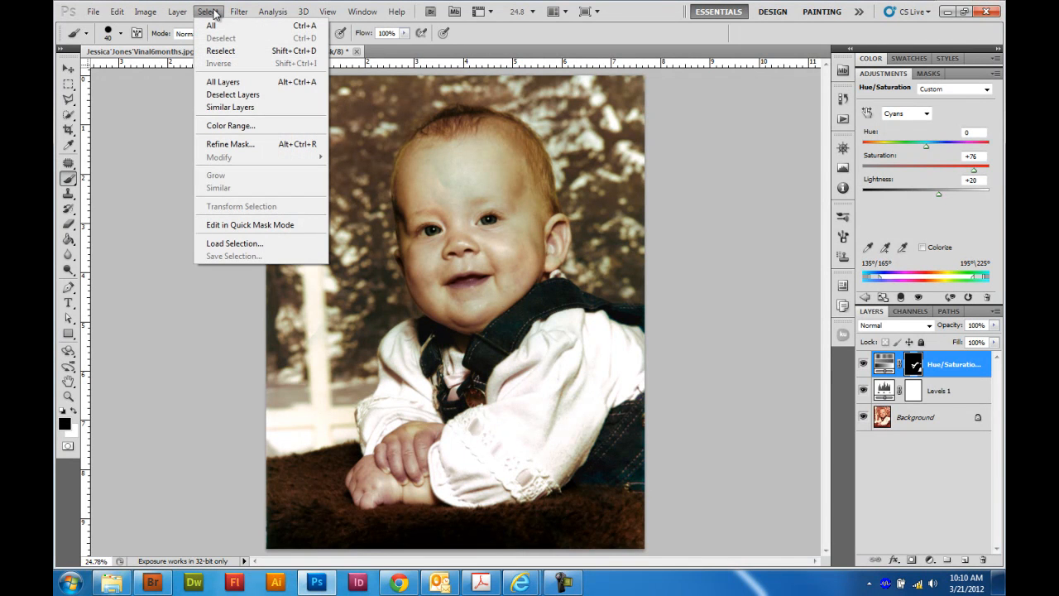
{"action": "left_click", "coordinate": [263, 245]}
{"action": "left_click", "coordinate": [513, 193]}
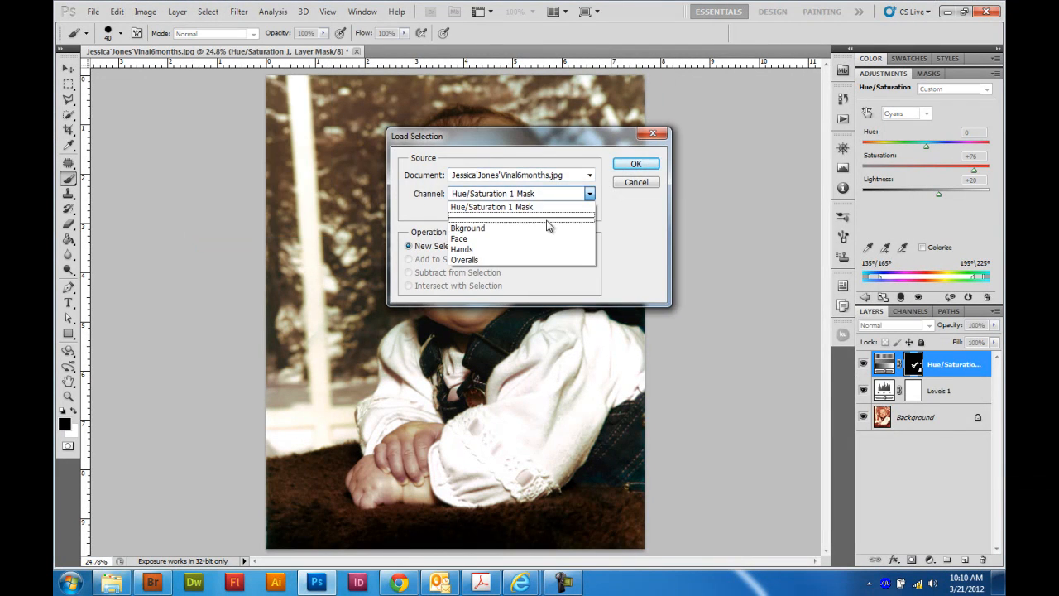
{"action": "left_click", "coordinate": [516, 227]}
{"action": "left_click", "coordinate": [635, 165]}
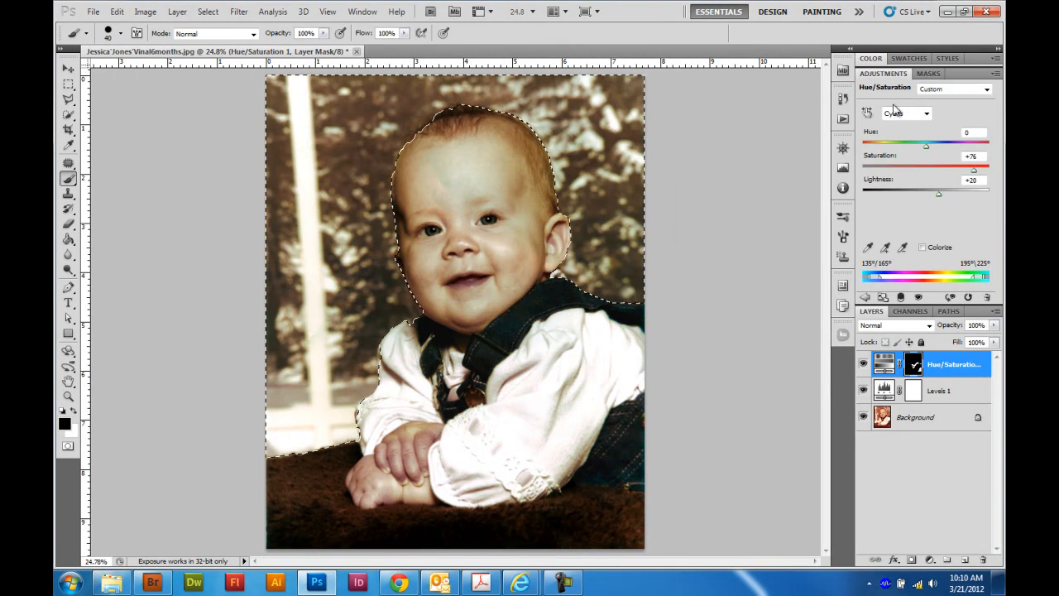
{"action": "left_click", "coordinate": [865, 296]}
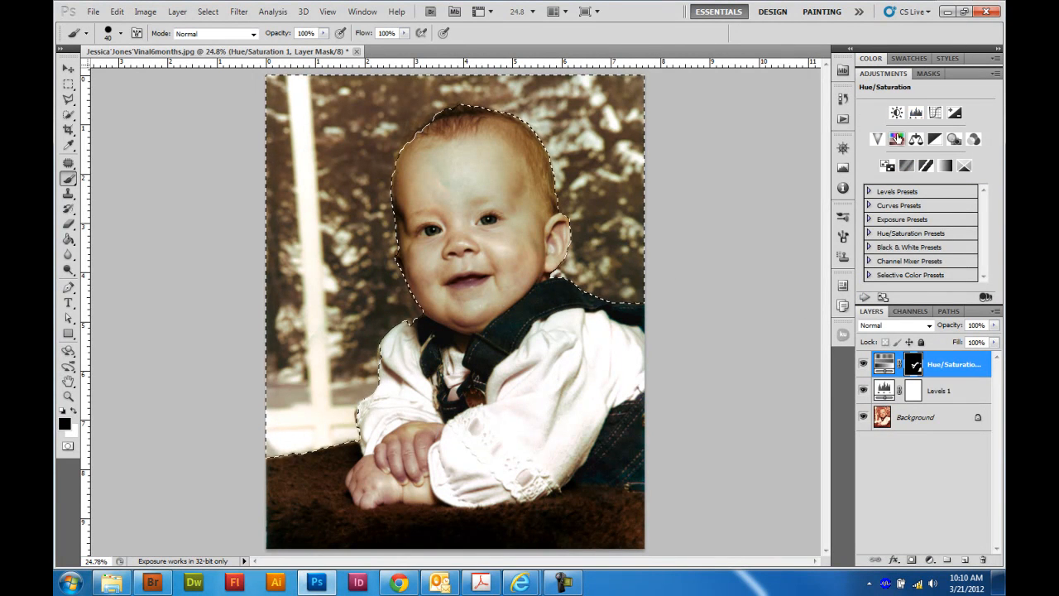
{"action": "left_click", "coordinate": [896, 138]}
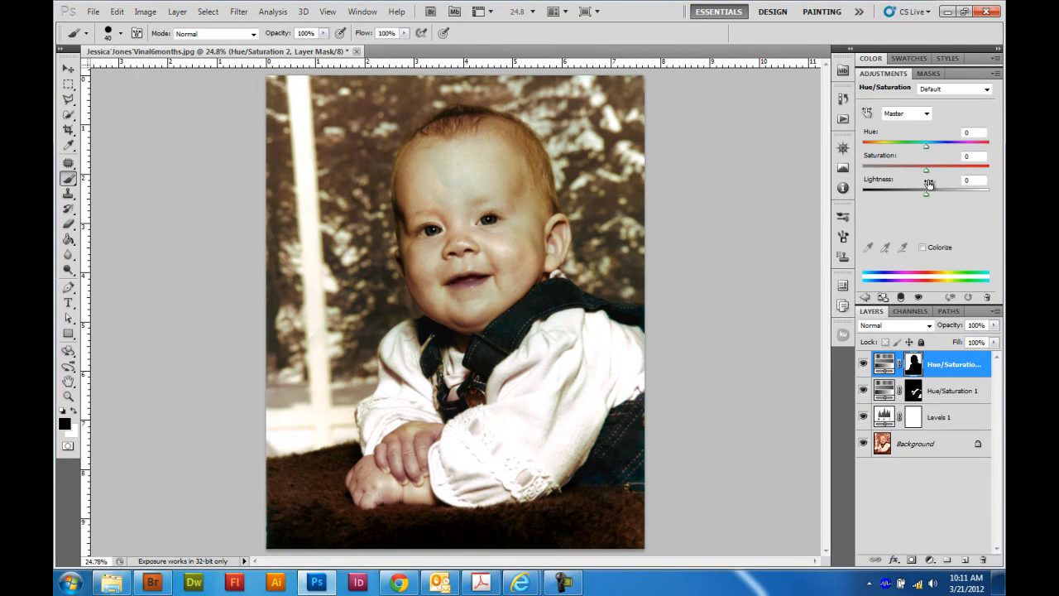
Set the background's Master values to hue +15, saturation +20, lightness -16, and its Greens to saturation +41, lightness +26
{"action": "mouse_move", "coordinate": [928, 150]}
{"action": "left_mouse_down"}
{"action": "mouse_move", "coordinate": [917, 149]}
{"action": "mouse_move", "coordinate": [940, 149]}
{"action": "left_mouse_up"}
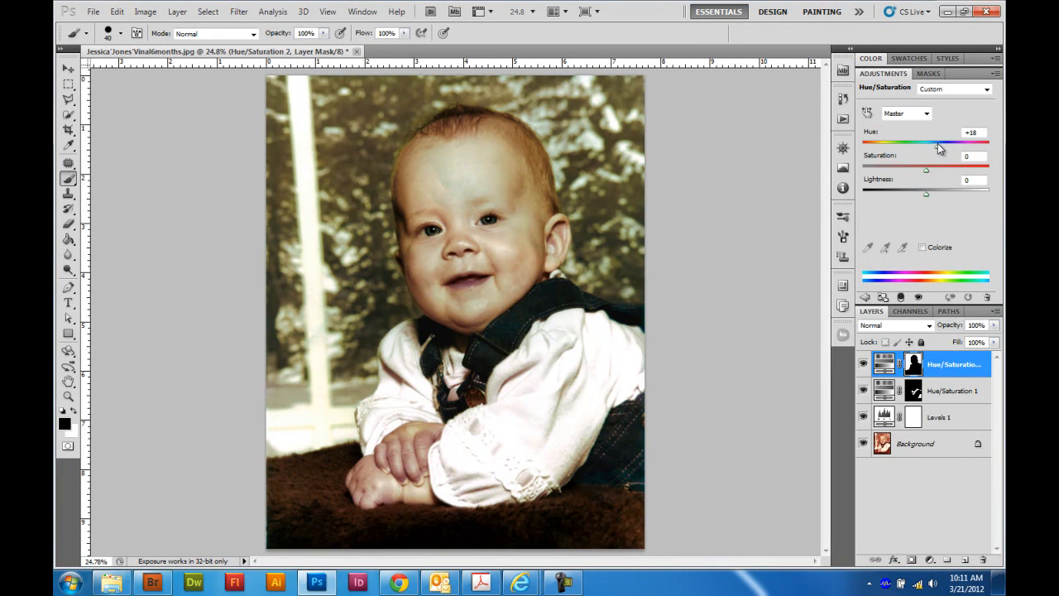
{"action": "left_click_drag", "start_coordinate": [926, 194], "coordinate": [935, 149]}
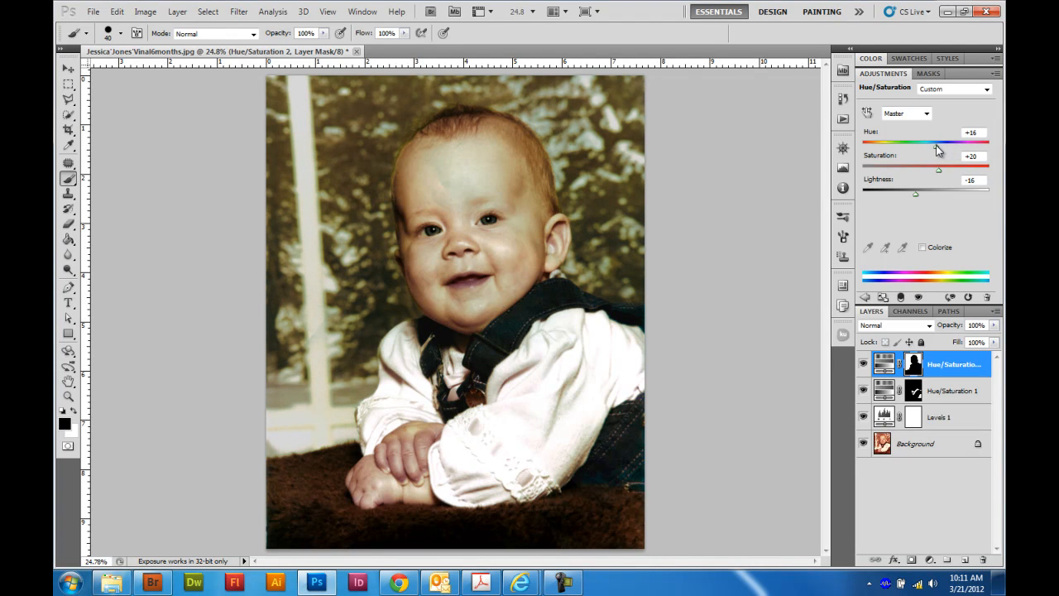
{"action": "left_click", "coordinate": [906, 113]}
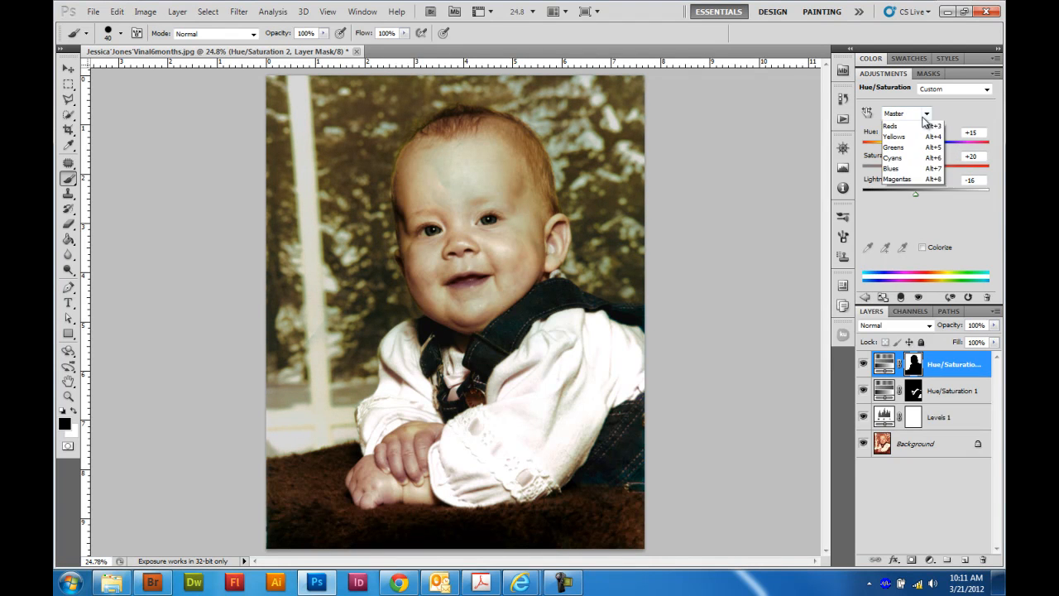
{"action": "left_click", "coordinate": [904, 160]}
{"action": "left_click_drag", "start_coordinate": [927, 170], "coordinate": [953, 170]}
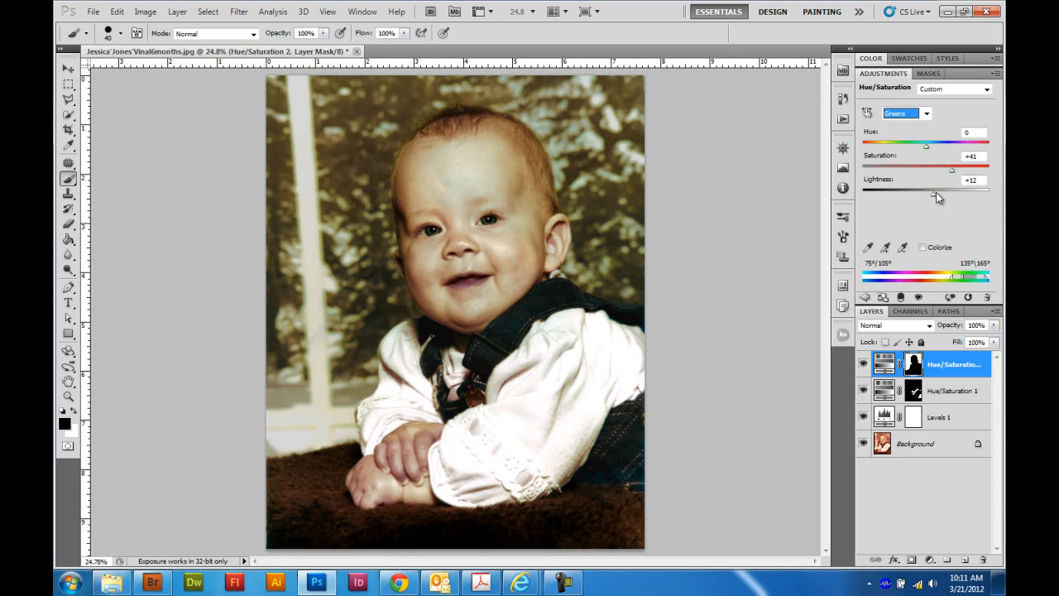
Set the background's Reds to saturation -80 and lightness -12, and its Blues to saturation +18 and lightness +9
{"action": "left_click", "coordinate": [906, 114]}
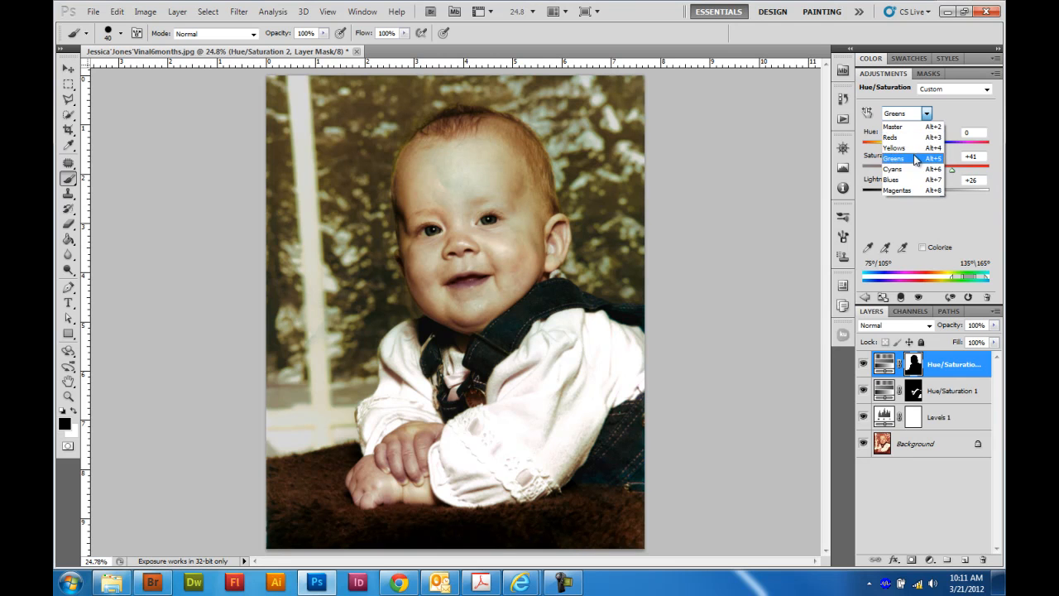
{"action": "left_click", "coordinate": [915, 143]}
{"action": "left_click_drag", "start_coordinate": [925, 173], "coordinate": [920, 194]}
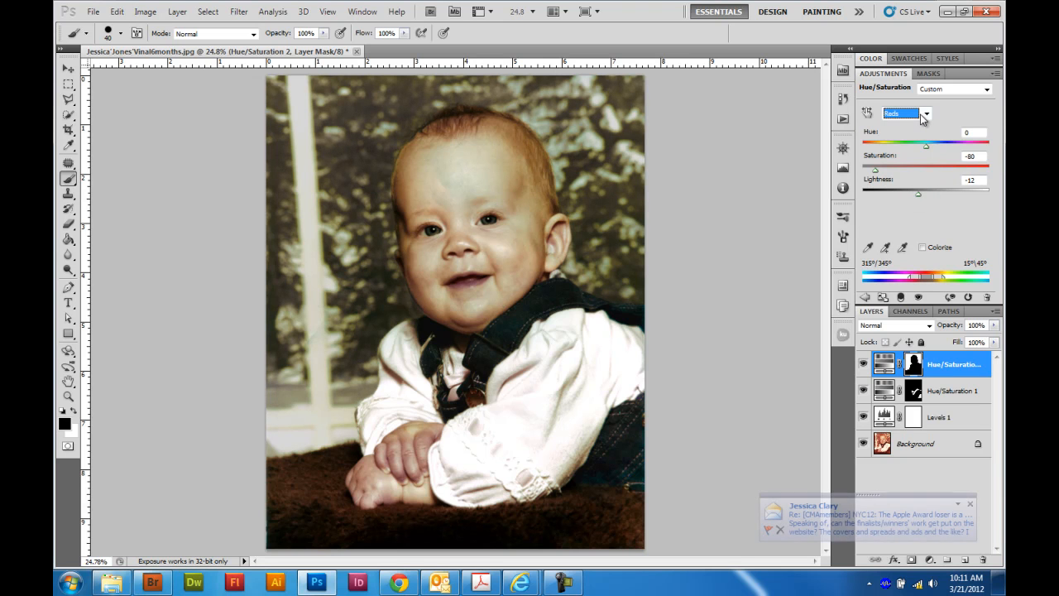
{"action": "left_click", "coordinate": [924, 113]}
{"action": "left_click", "coordinate": [917, 179]}
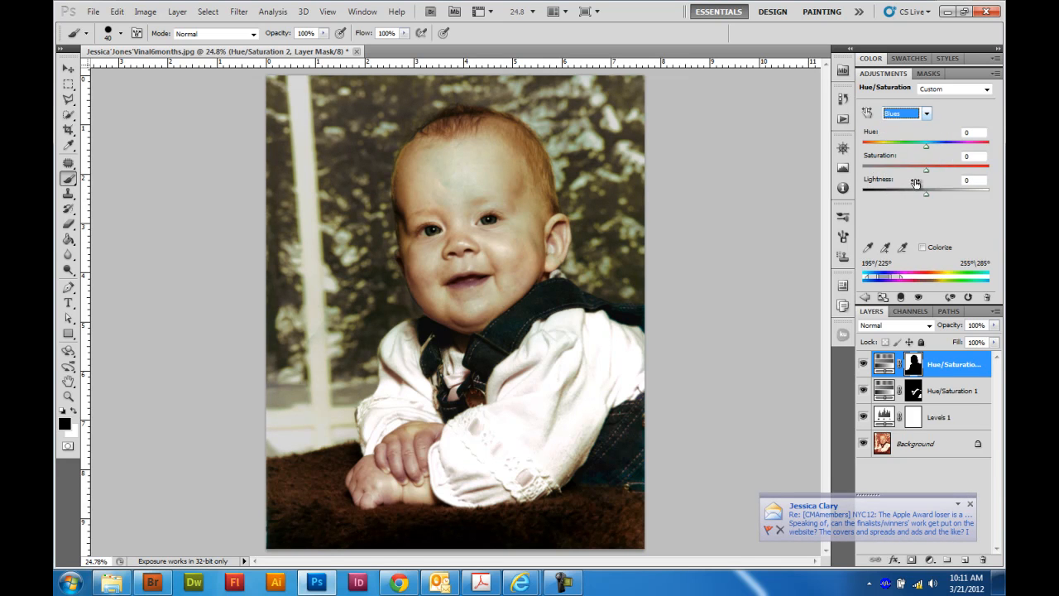
{"action": "mouse_move", "coordinate": [927, 174]}
{"action": "left_mouse_down"}
{"action": "mouse_move", "coordinate": [952, 170]}
{"action": "mouse_move", "coordinate": [930, 194]}
{"action": "left_mouse_up"}
Raise the saturation of the background's Cyans and set its Master values to hue +27, saturation +26 and lightness -18
{"action": "left_click", "coordinate": [924, 113]}
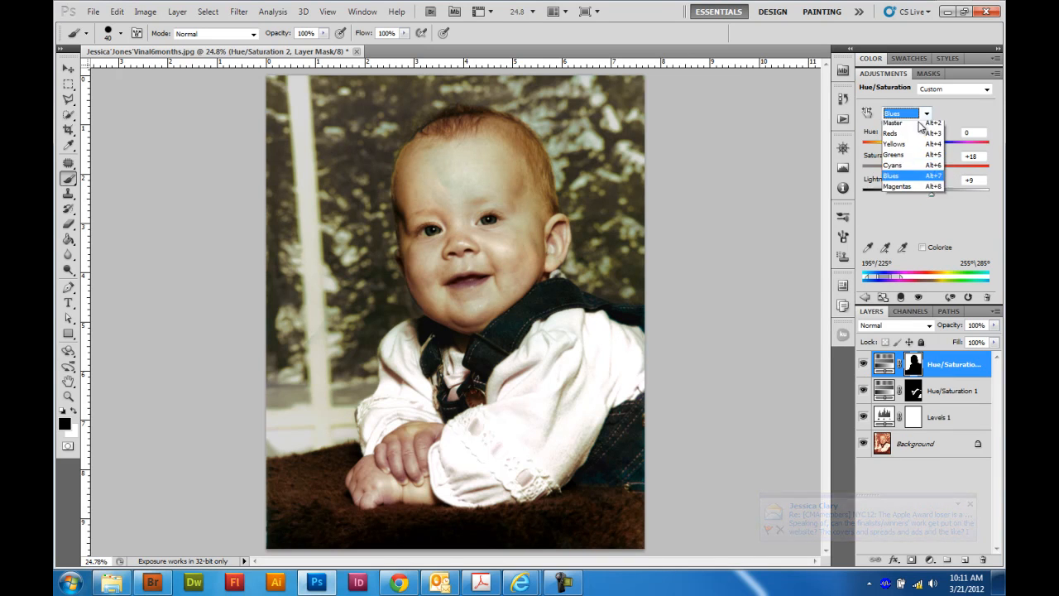
{"action": "left_click", "coordinate": [915, 171]}
{"action": "left_click_drag", "start_coordinate": [926, 169], "coordinate": [951, 174]}
{"action": "left_click", "coordinate": [924, 114]}
{"action": "left_click", "coordinate": [913, 130]}
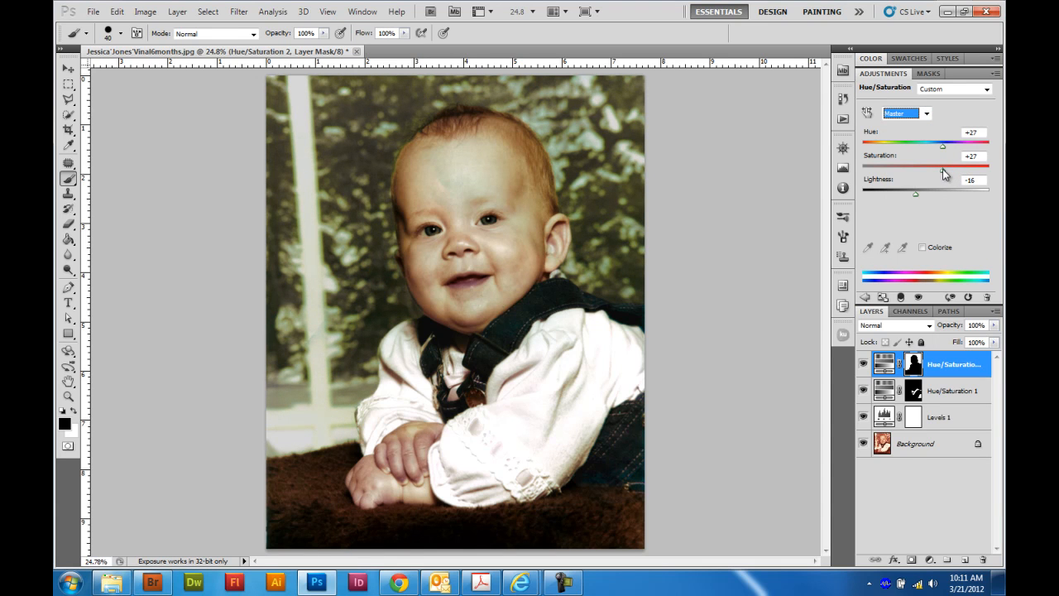
{"action": "left_click_drag", "start_coordinate": [944, 173], "coordinate": [942, 171]}
{"action": "left_click_drag", "start_coordinate": [915, 193], "coordinate": [914, 194]}
Compare the photo with and without the background's Hue/Saturation layer
{"action": "left_click", "coordinate": [862, 365]}
{"action": "left_click", "coordinate": [863, 365]}
{"action": "left_click", "coordinate": [863, 365]}
{"action": "left_click", "coordinate": [863, 366]}
{"action": "left_click", "coordinate": [863, 366]}
{"action": "left_click", "coordinate": [863, 366]}
{"action": "left_click", "coordinate": [863, 366]}
{"action": "left_click", "coordinate": [863, 366]}
{"action": "left_click", "coordinate": [863, 366]}
{"action": "left_click", "coordinate": [863, 366]}
Try to paint the white window frame out of the background's Hue/Saturation mask
{"action": "left_click_drag", "start_coordinate": [298, 93], "coordinate": [320, 330]}
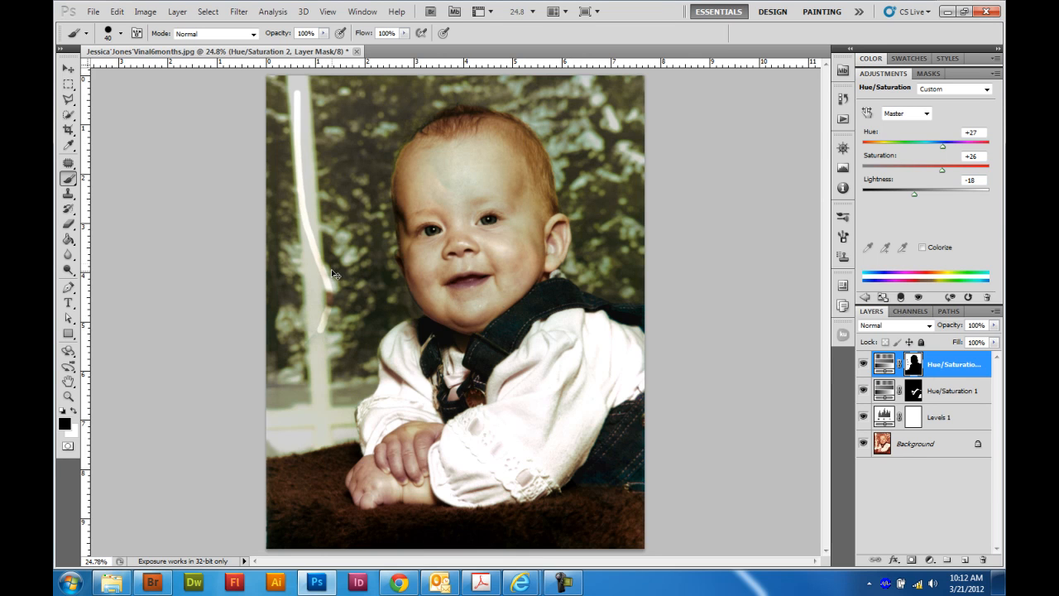
{"action": "key", "text": "ctrl+z"}
{"action": "mouse_move", "coordinate": [303, 115]}
{"action": "left_mouse_down"}
{"action": "mouse_move", "coordinate": [325, 403]}
{"action": "mouse_move", "coordinate": [329, 383]}
{"action": "left_mouse_up"}
{"action": "key", "text": "ctrl+shift+s"}
{"action": "left_click", "coordinate": [791, 383]}
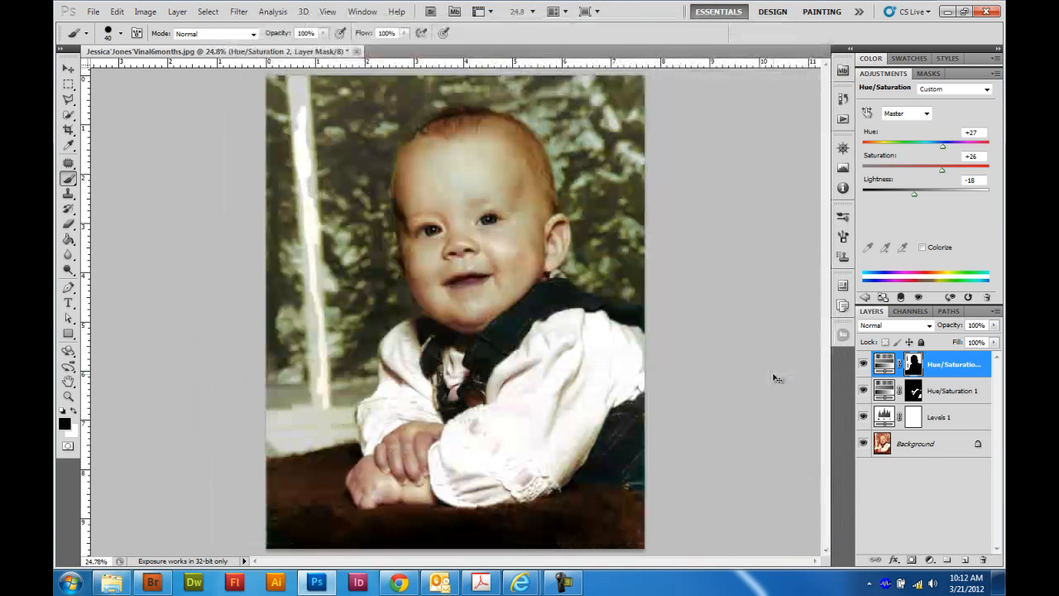
{"action": "key", "text": "ctrl+z"}
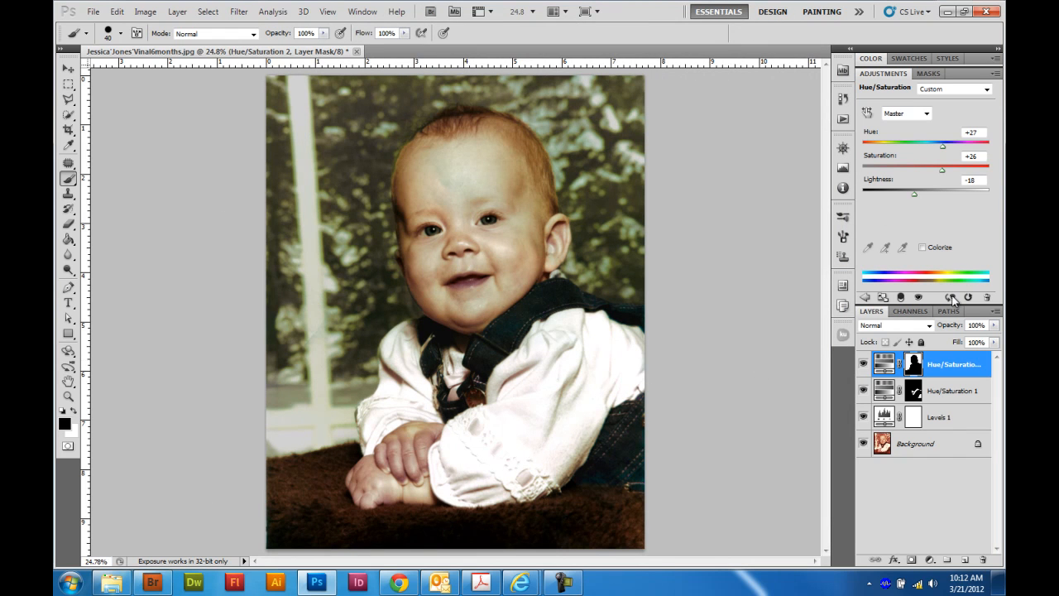
Load the background mask as a selection and add a Brightness/Contrast adjustment layer with brightness 35 and contrast 34
{"action": "left_click", "coordinate": [916, 371], "text": "ctrl"}
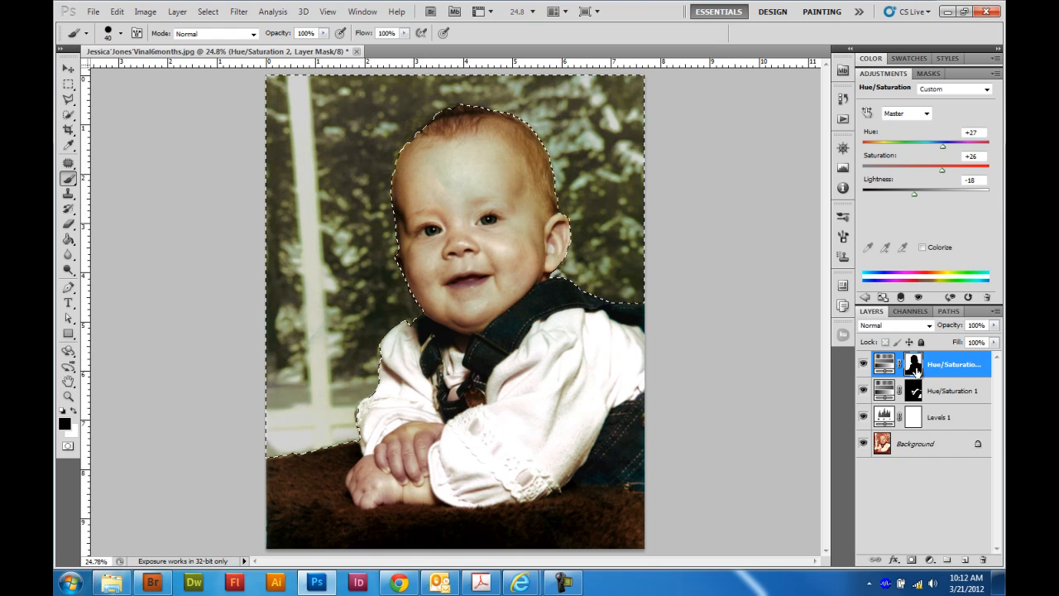
{"action": "left_click", "coordinate": [865, 296]}
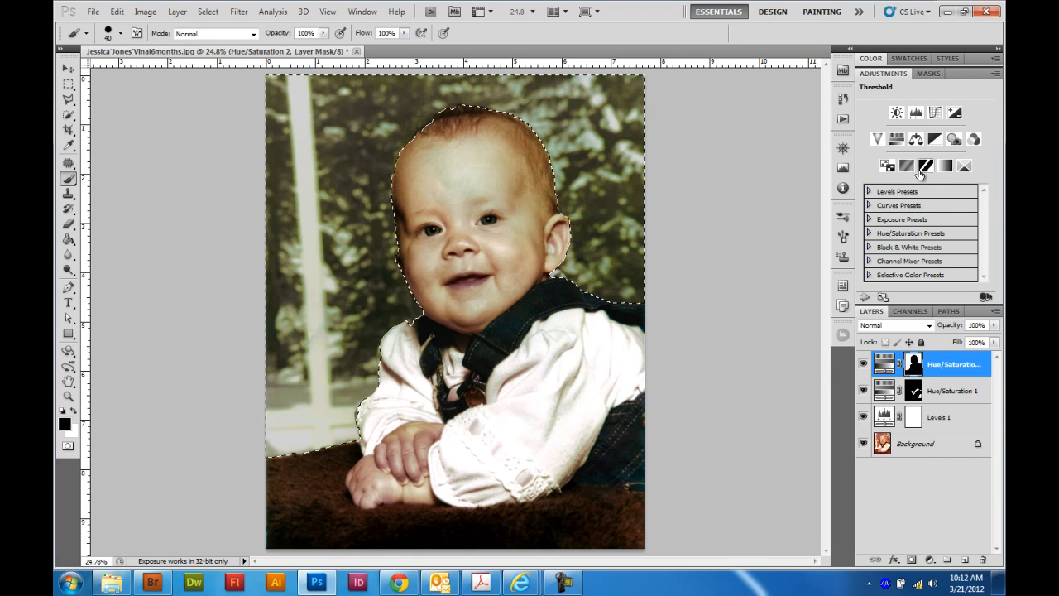
{"action": "left_click", "coordinate": [897, 114]}
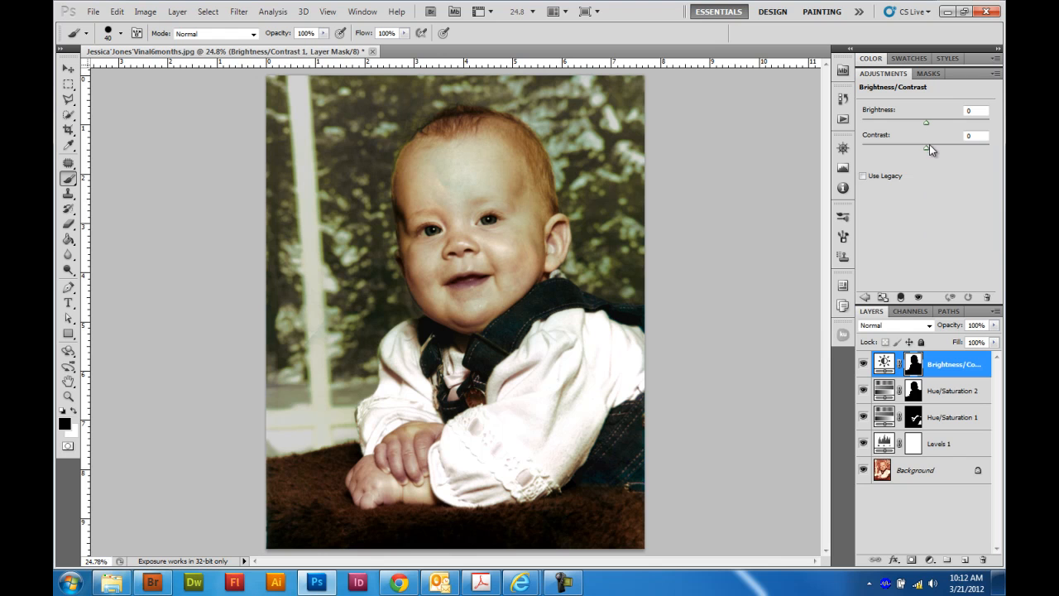
{"action": "mouse_move", "coordinate": [959, 146]}
{"action": "left_mouse_down"}
{"action": "mouse_move", "coordinate": [947, 121]}
{"action": "mouse_move", "coordinate": [954, 146]}
{"action": "left_mouse_up"}
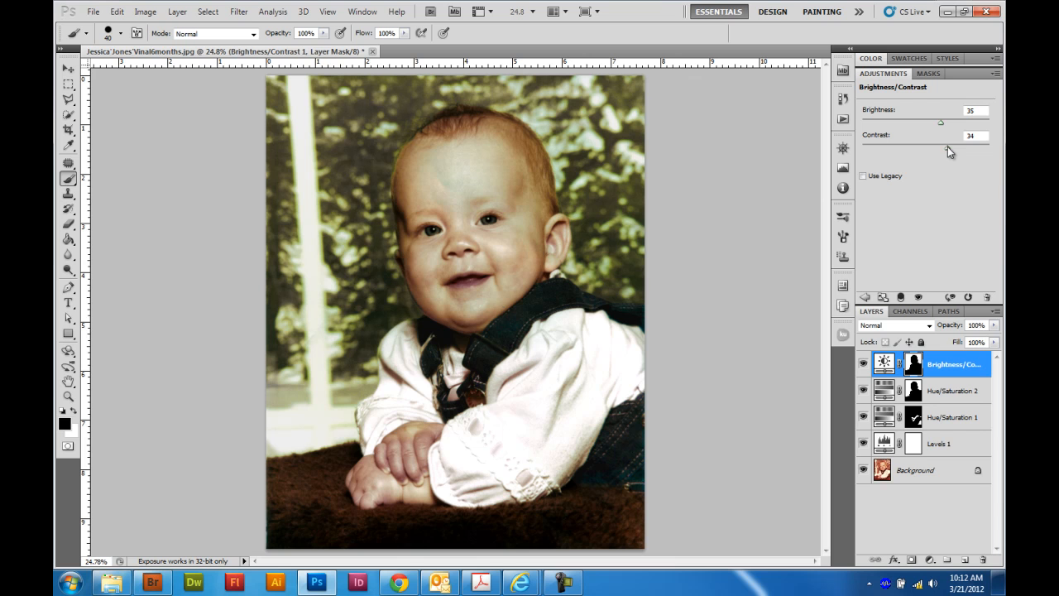
Compare the photo with and without the Brightness/Contrast layer, the background's Hue/Saturation layer, and all adjustment layers together
{"action": "left_click", "coordinate": [863, 364]}
{"action": "left_click", "coordinate": [863, 364]}
{"action": "left_click", "coordinate": [864, 390]}
{"action": "left_click", "coordinate": [864, 390]}
{"action": "left_click", "coordinate": [864, 390]}
{"action": "left_click", "coordinate": [864, 390]}
{"action": "left_click", "coordinate": [863, 471], "text": "alt"}
{"action": "left_click", "coordinate": [863, 471], "text": "alt"}
{"action": "left_click", "coordinate": [863, 472], "text": "alt"}
{"action": "left_click", "coordinate": [863, 471], "text": "alt"}
{"action": "left_click", "coordinate": [863, 472], "text": "alt"}
{"action": "left_click", "coordinate": [863, 471], "text": "alt"}
Switch to the lecture PDF in Adobe Acrobat Pro to read the CMYK method page, and return to Photoshop
{"action": "left_click", "coordinate": [480, 582]}
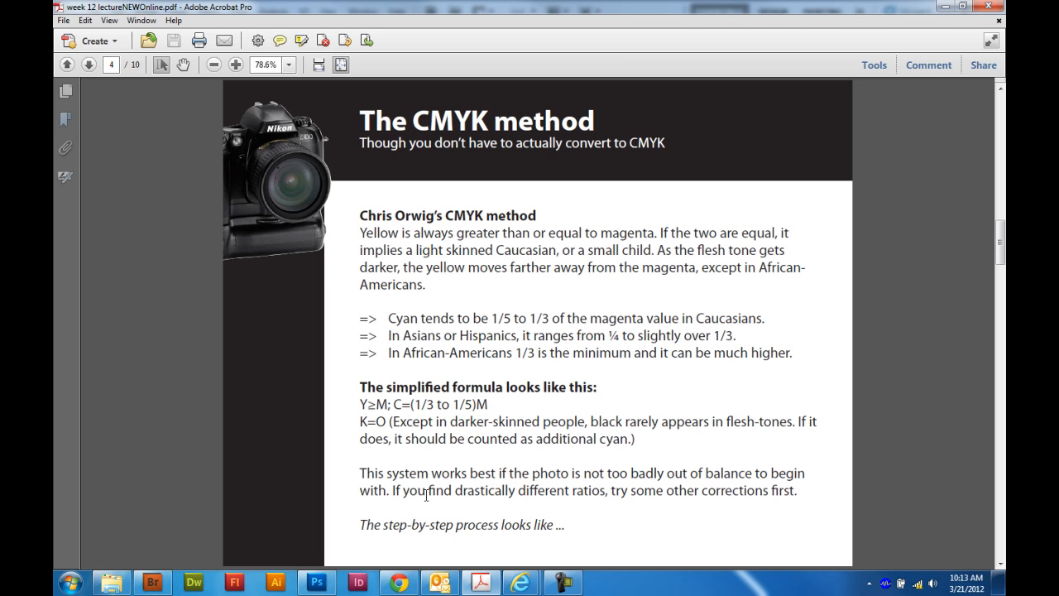
{"action": "left_click", "coordinate": [962, 6]}
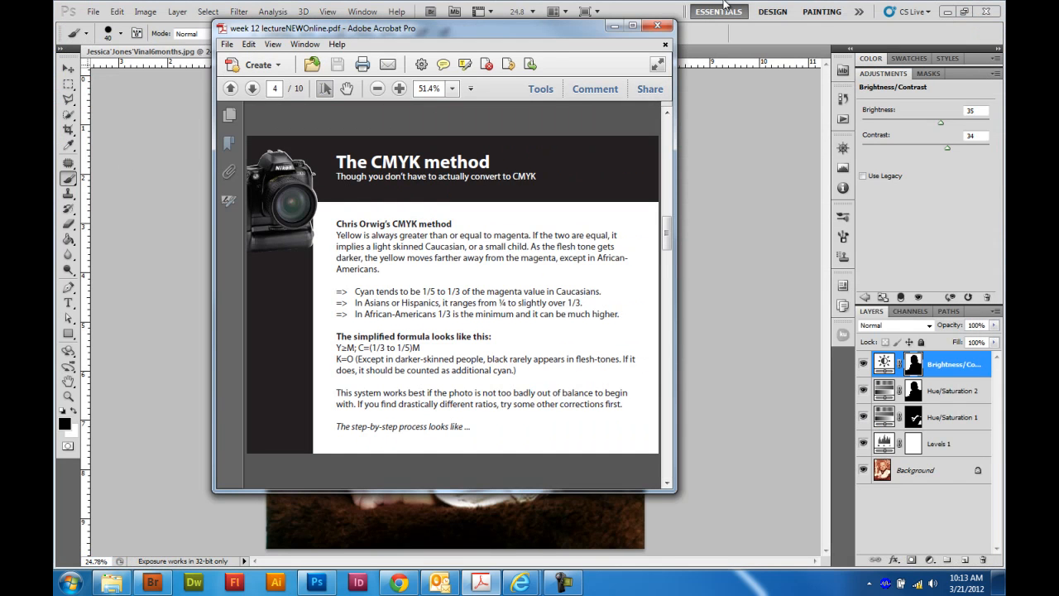
{"action": "left_click", "coordinate": [611, 28]}
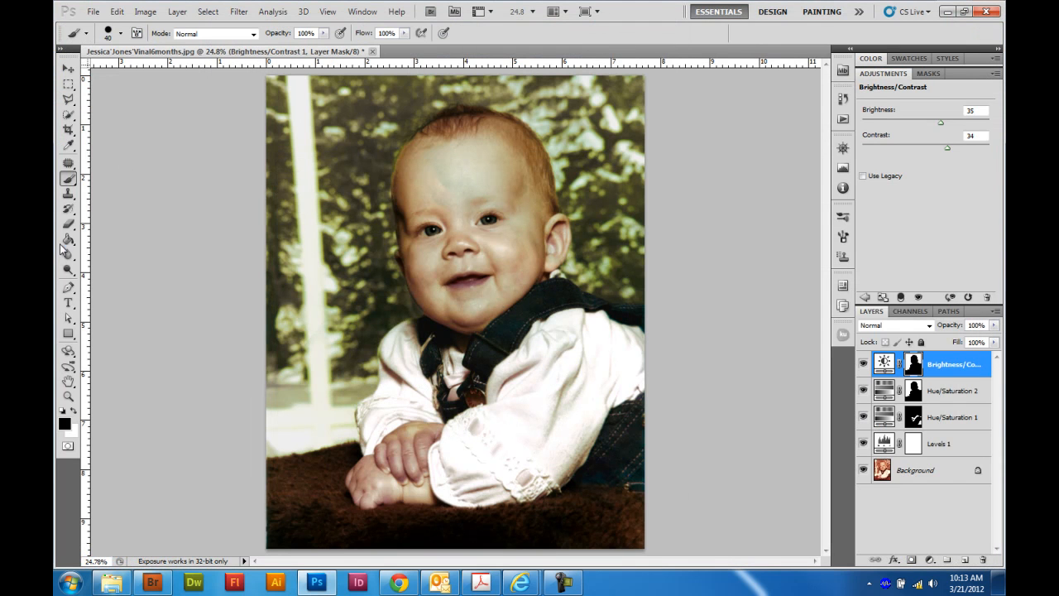
Place a color sampler point on the baby's lower cheek, beside the corner of the mouth
{"action": "left_click_drag", "start_coordinate": [70, 144], "coordinate": [108, 157]}
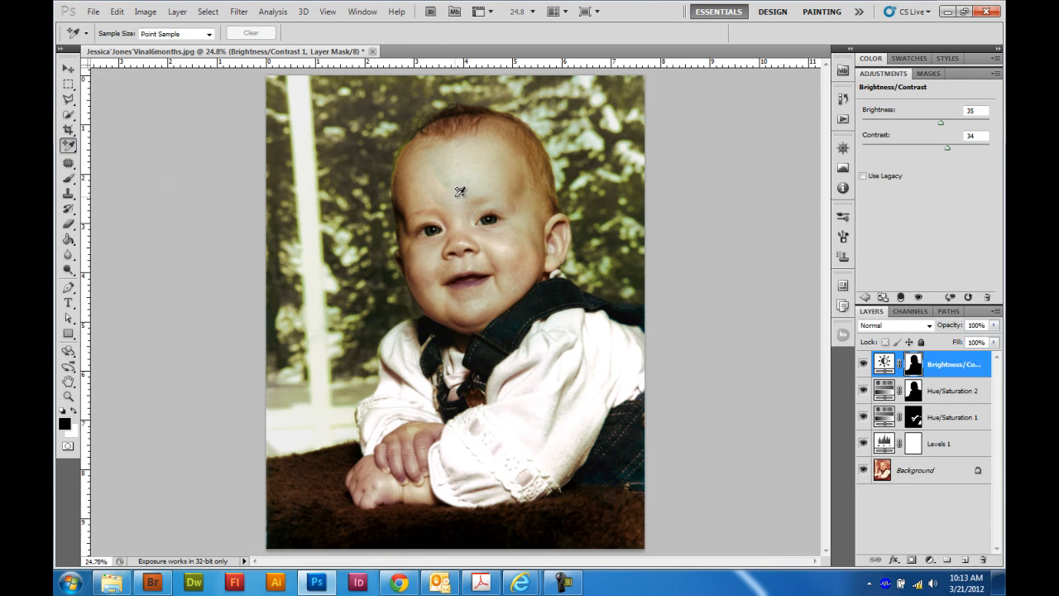
{"action": "left_click", "coordinate": [68, 396]}
{"action": "left_click", "coordinate": [504, 244]}
{"action": "left_click", "coordinate": [490, 248]}
{"action": "left_click", "coordinate": [496, 234]}
{"action": "scroll", "coordinate": [531, 250], "scroll_direction": "up", "scroll_amount": 1}
{"action": "scroll", "coordinate": [531, 250], "scroll_direction": "up", "scroll_amount": 3}
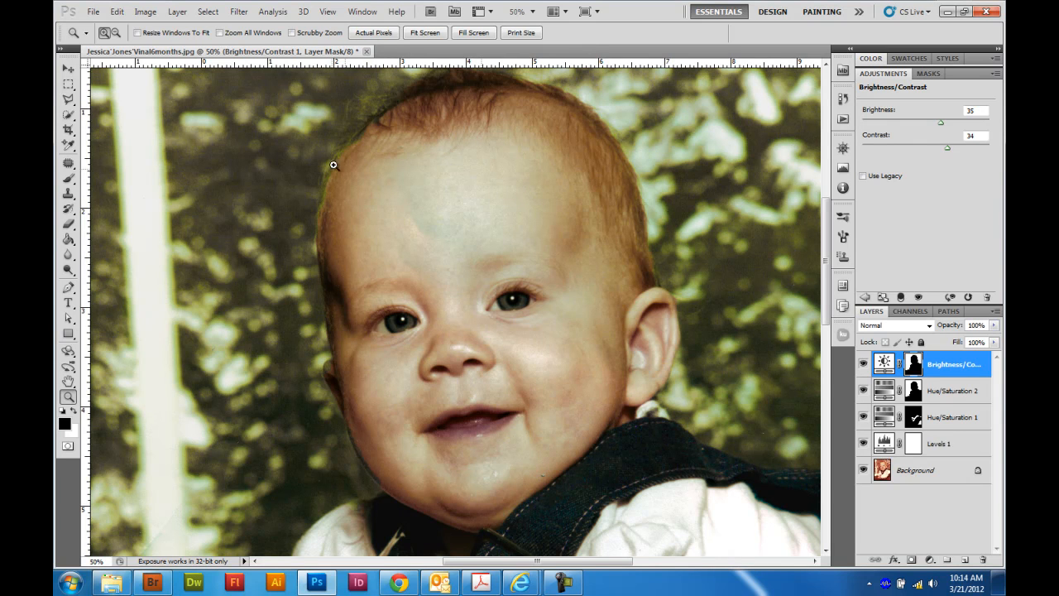
{"action": "left_click", "coordinate": [68, 145]}
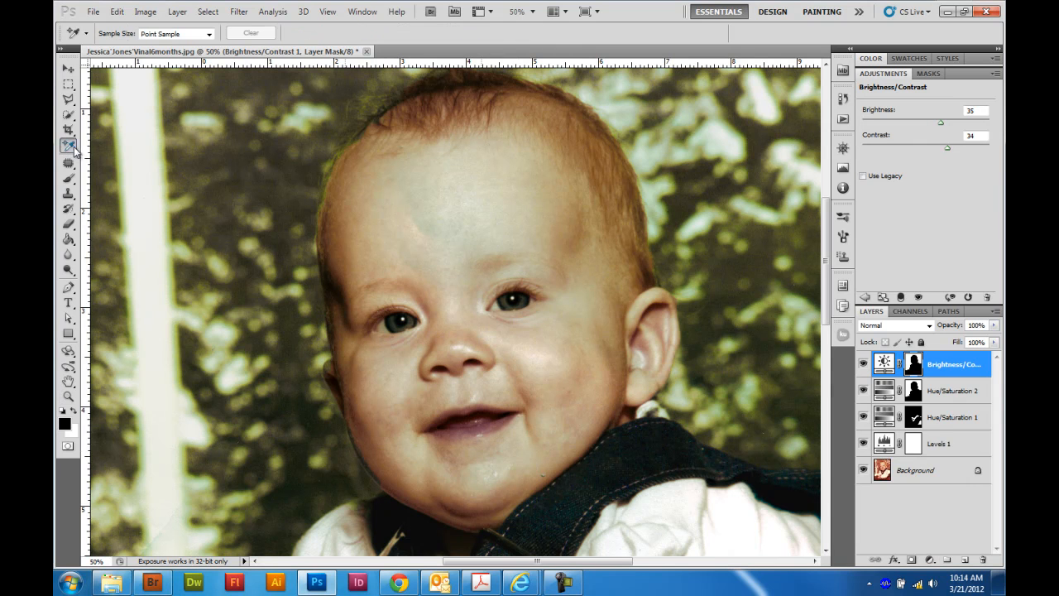
{"action": "left_click", "coordinate": [522, 456]}
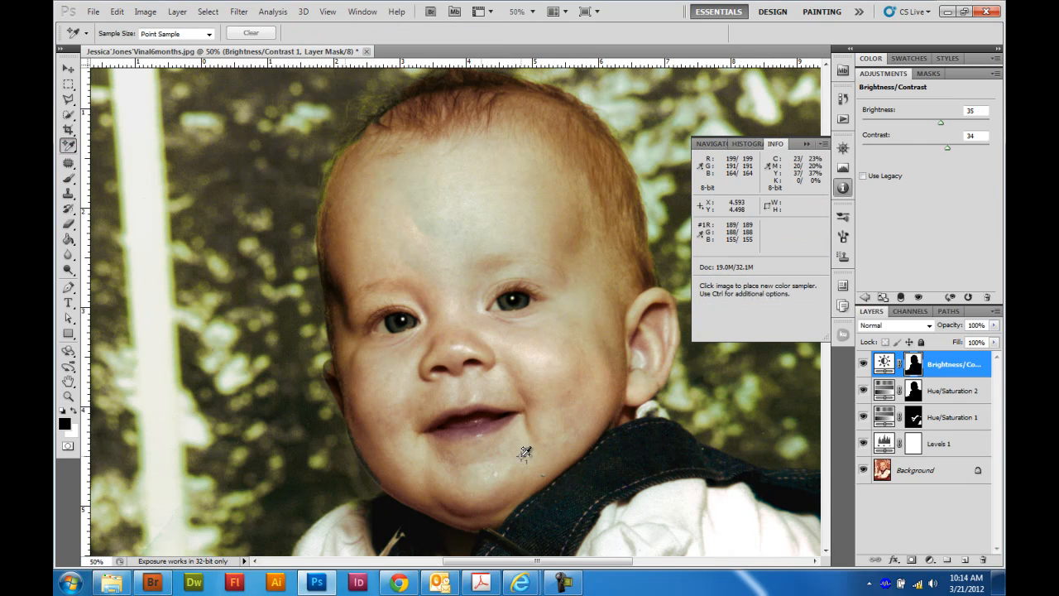
Set the color sampler's sample size to 5 by 5 Average and its readout to CMYK Color
{"action": "left_click", "coordinate": [206, 36]}
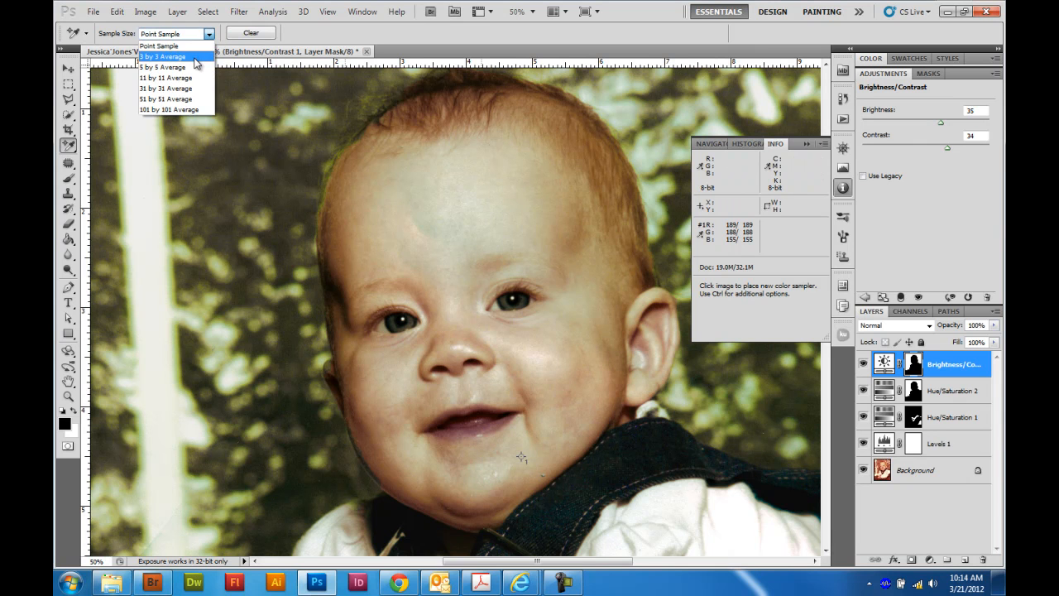
{"action": "left_click", "coordinate": [190, 70]}
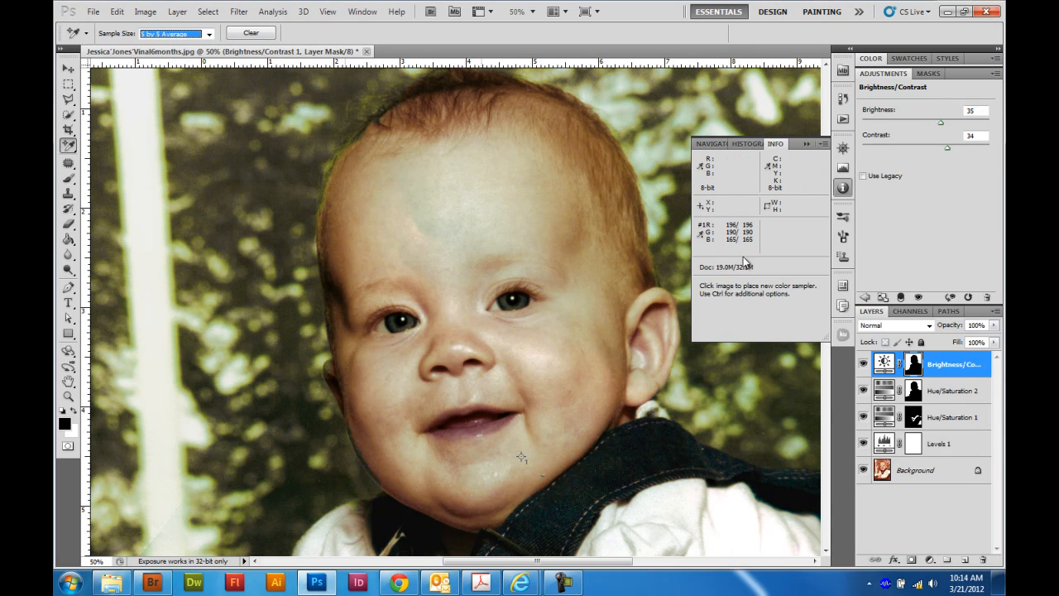
{"action": "left_click", "coordinate": [702, 239]}
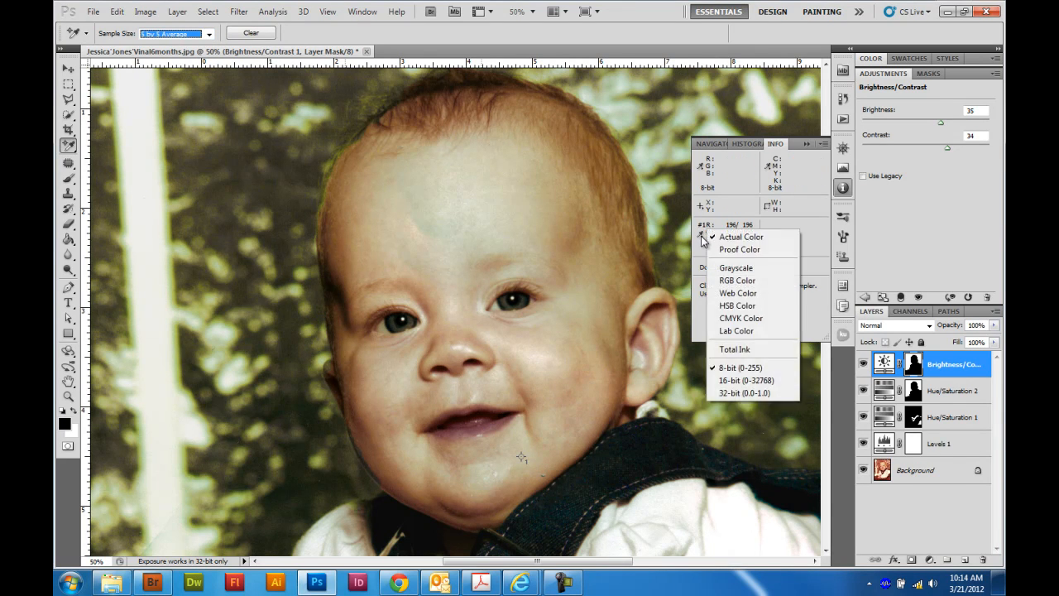
{"action": "left_click", "coordinate": [742, 323]}
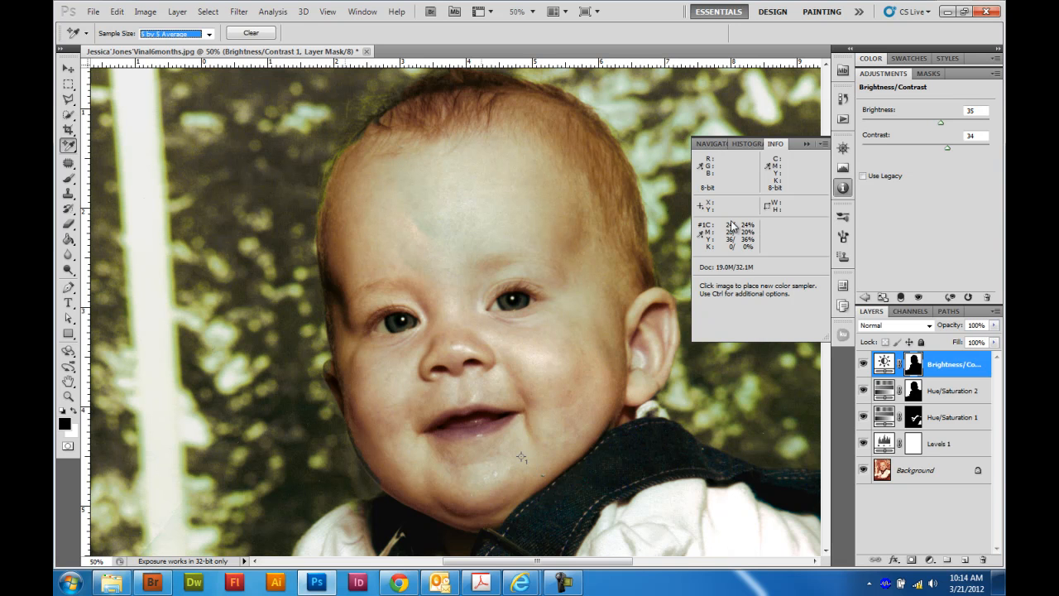
Load the saved Face channel as a new selection and add a Curves adjustment layer masked to it
{"action": "left_click", "coordinate": [209, 12]}
{"action": "left_click", "coordinate": [252, 244]}
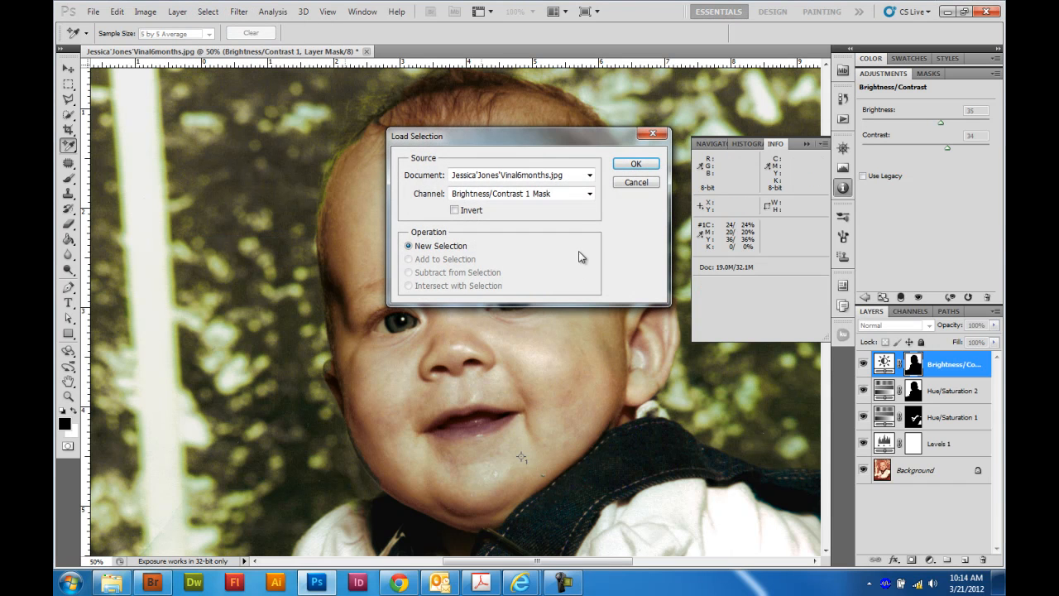
{"action": "left_click", "coordinate": [562, 194]}
{"action": "left_click", "coordinate": [495, 240]}
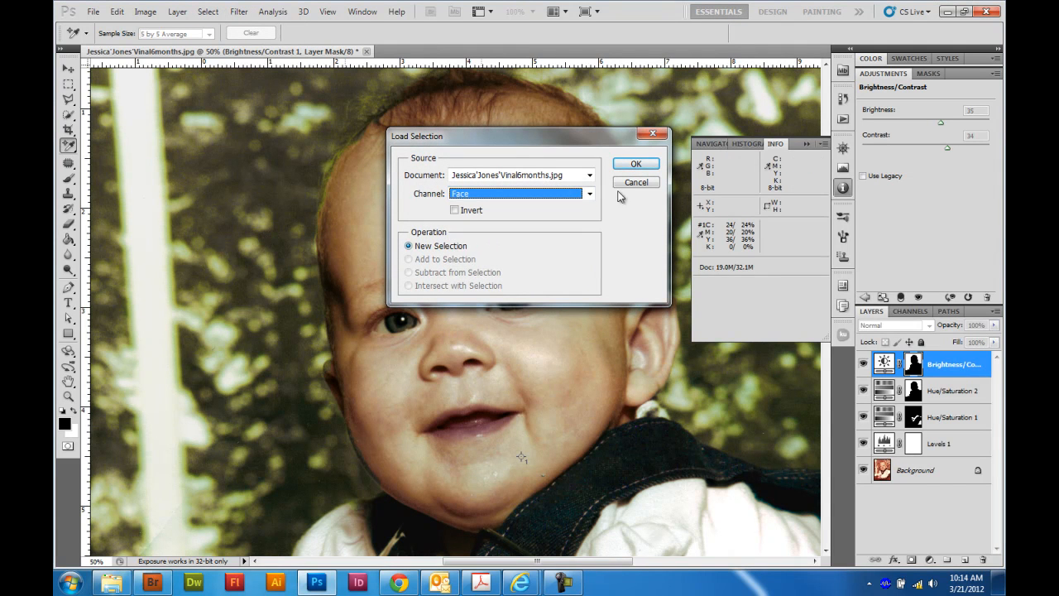
{"action": "left_click", "coordinate": [635, 164]}
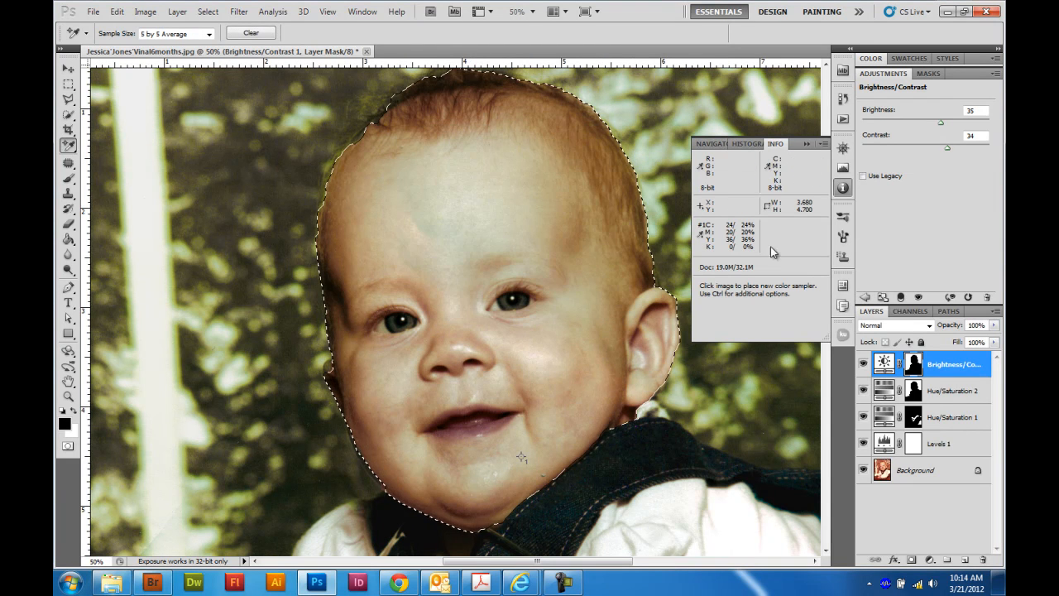
{"action": "left_click", "coordinate": [864, 298]}
{"action": "left_click", "coordinate": [935, 111]}
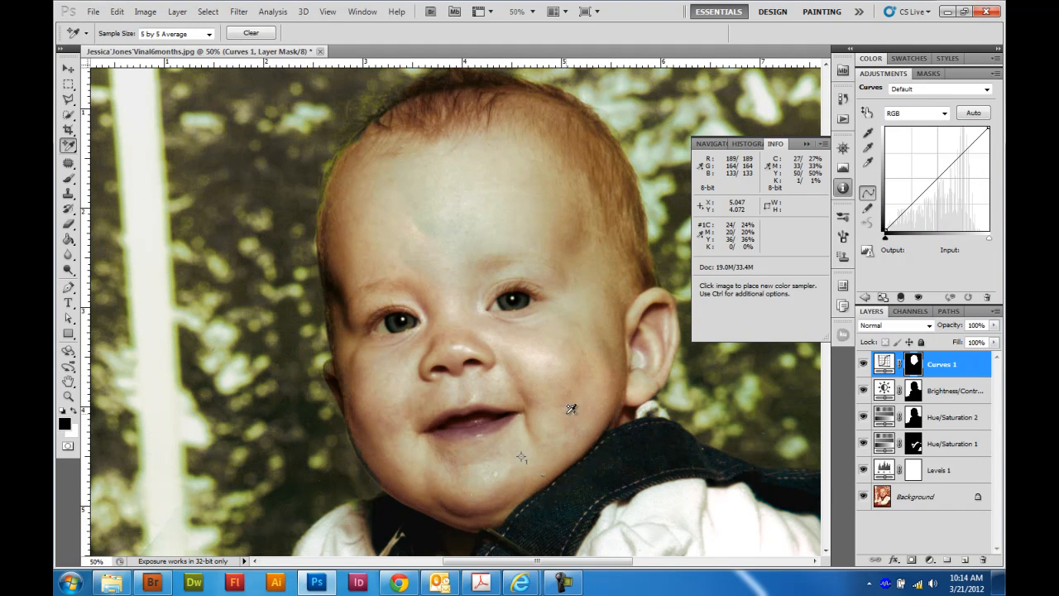
Add a Red channel curve point from the cheek sample and raise it to output 232 at input 196
{"action": "left_click", "coordinate": [868, 113]}
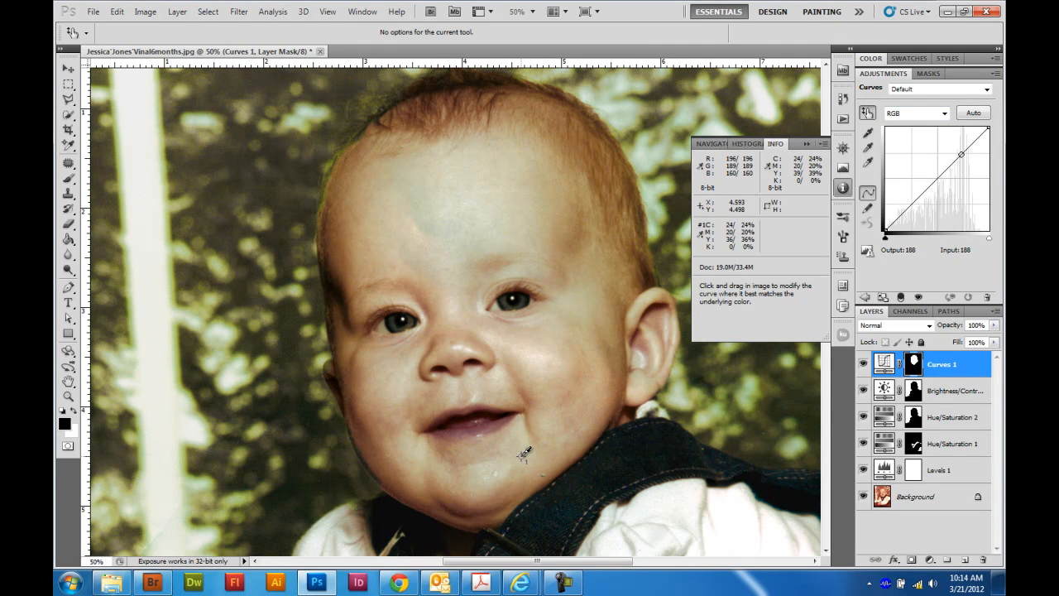
{"action": "left_click", "coordinate": [944, 113]}
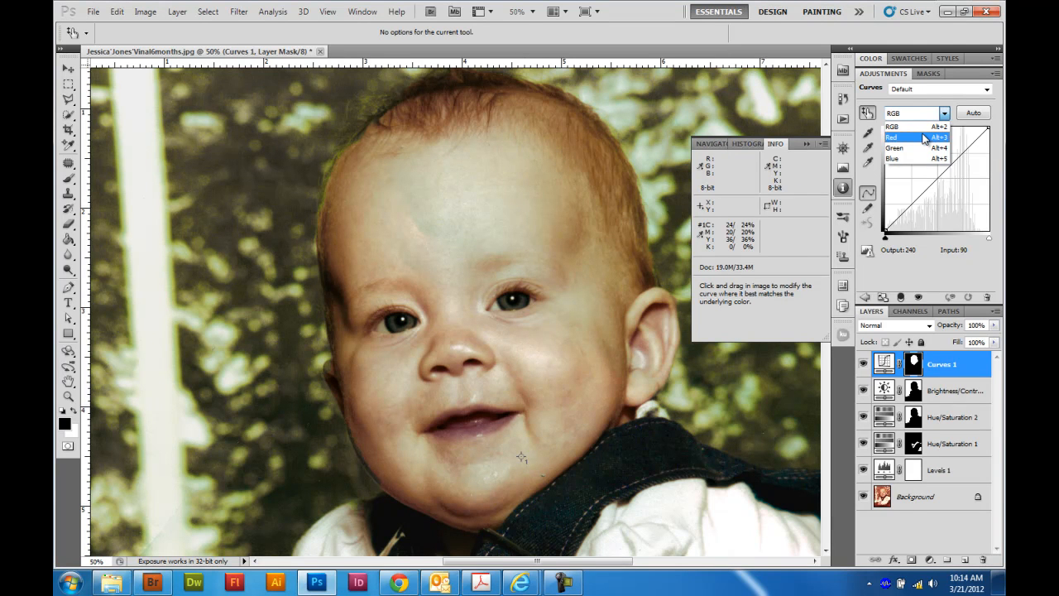
{"action": "left_click", "coordinate": [923, 137]}
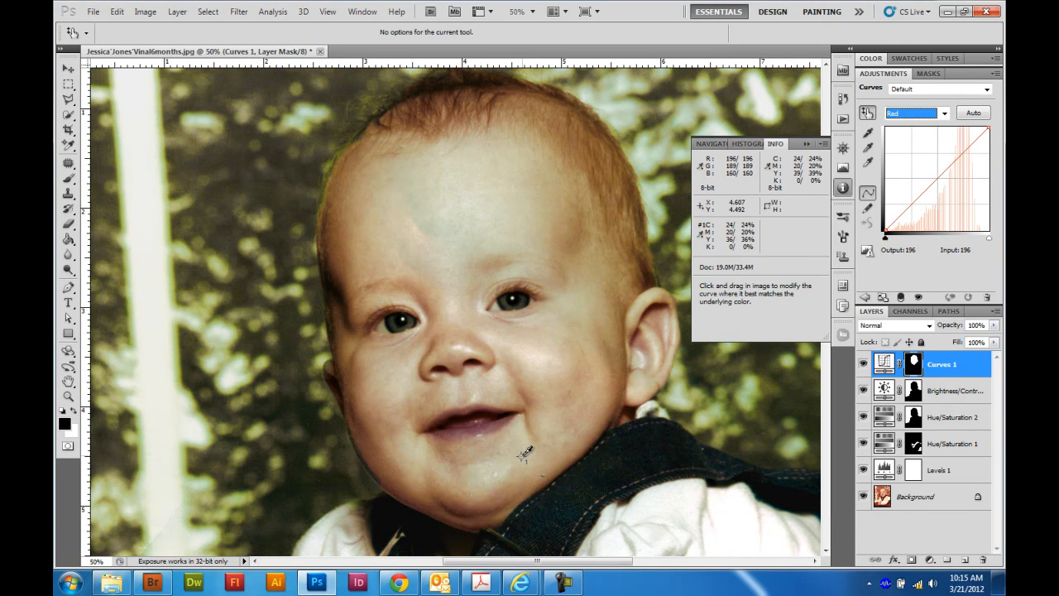
{"action": "left_click", "coordinate": [525, 453]}
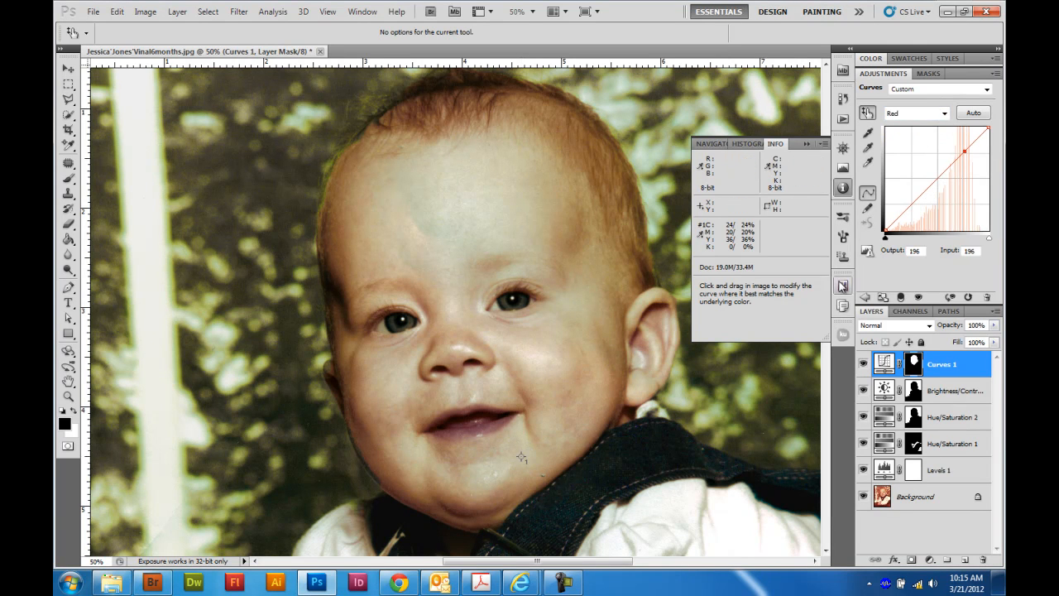
{"action": "left_click_drag", "start_coordinate": [966, 152], "coordinate": [965, 136]}
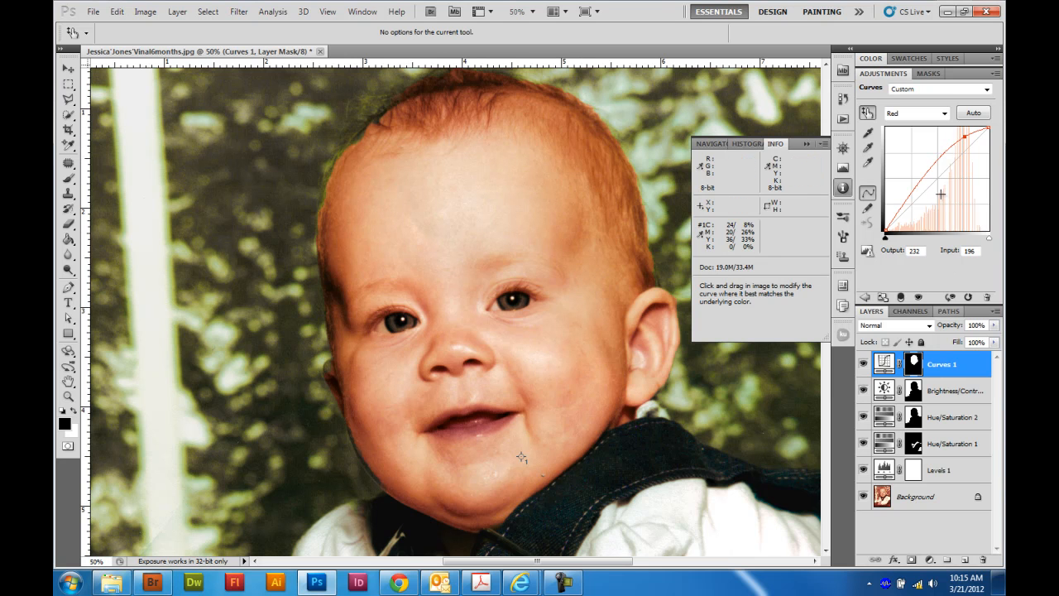
Reduce the face Curves layer's opacity to 30%, judging the skin tone on the whole photo
{"action": "left_click", "coordinate": [945, 370]}
{"action": "left_click", "coordinate": [994, 326]}
{"action": "left_click_drag", "start_coordinate": [995, 340], "coordinate": [948, 349]}
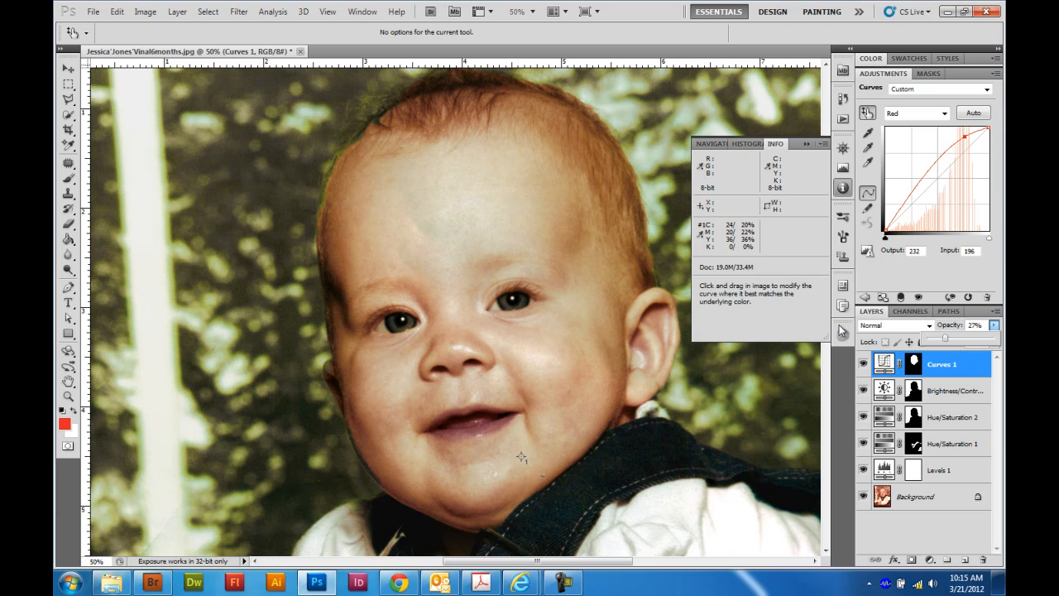
{"action": "left_click", "coordinate": [176, 52]}
{"action": "key", "text": "ctrl+0"}
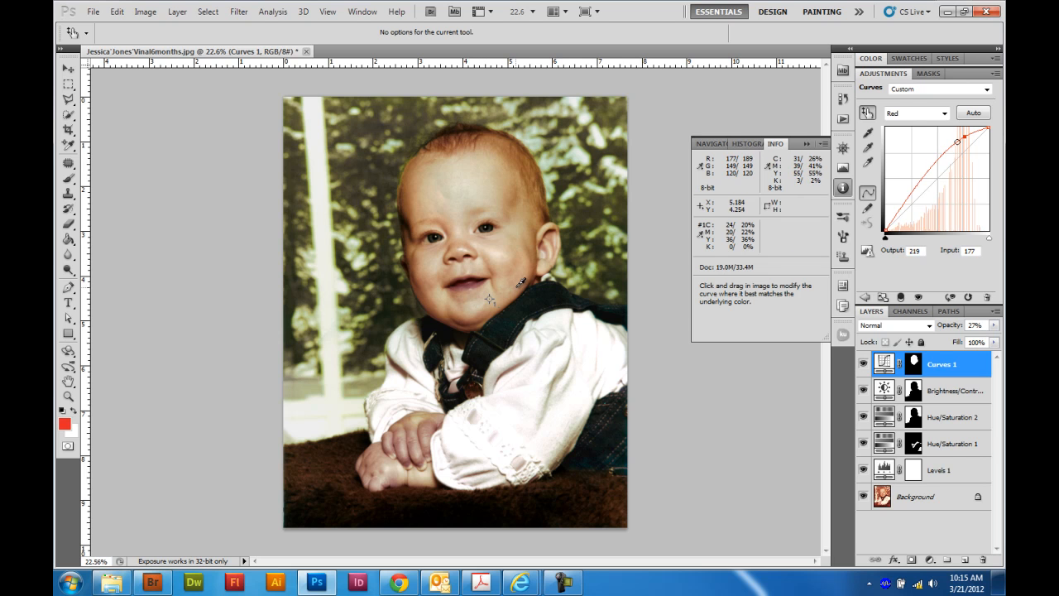
{"action": "left_click", "coordinate": [994, 325]}
{"action": "left_click_drag", "start_coordinate": [945, 338], "coordinate": [949, 344]}
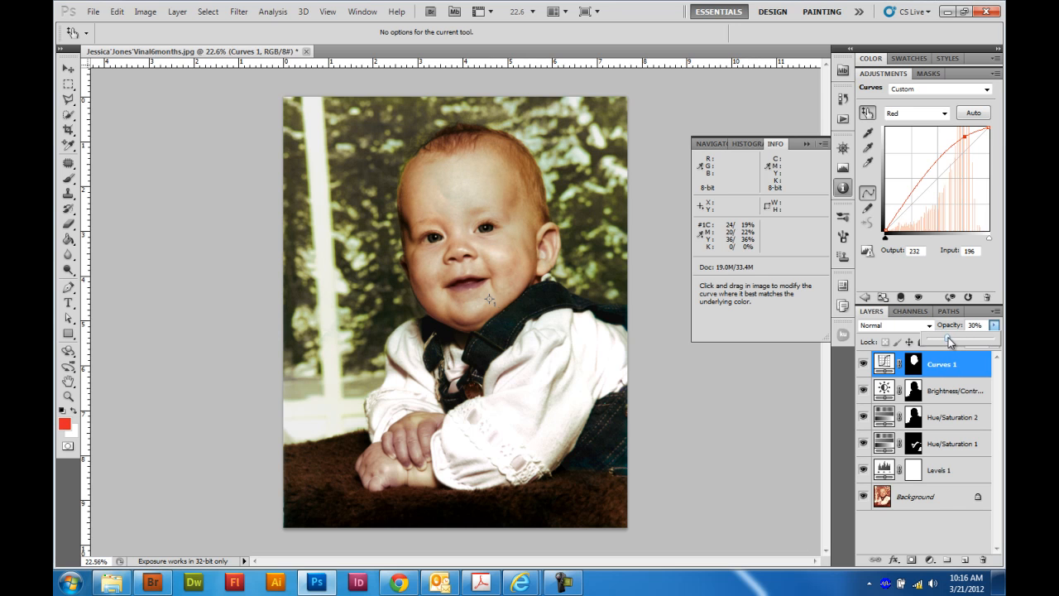
Place three color sampler points on the hands: the back of the upper hand, a finger, and the lower hand
{"action": "left_click", "coordinate": [68, 396]}
{"action": "left_click_drag", "start_coordinate": [408, 431], "coordinate": [452, 378]}
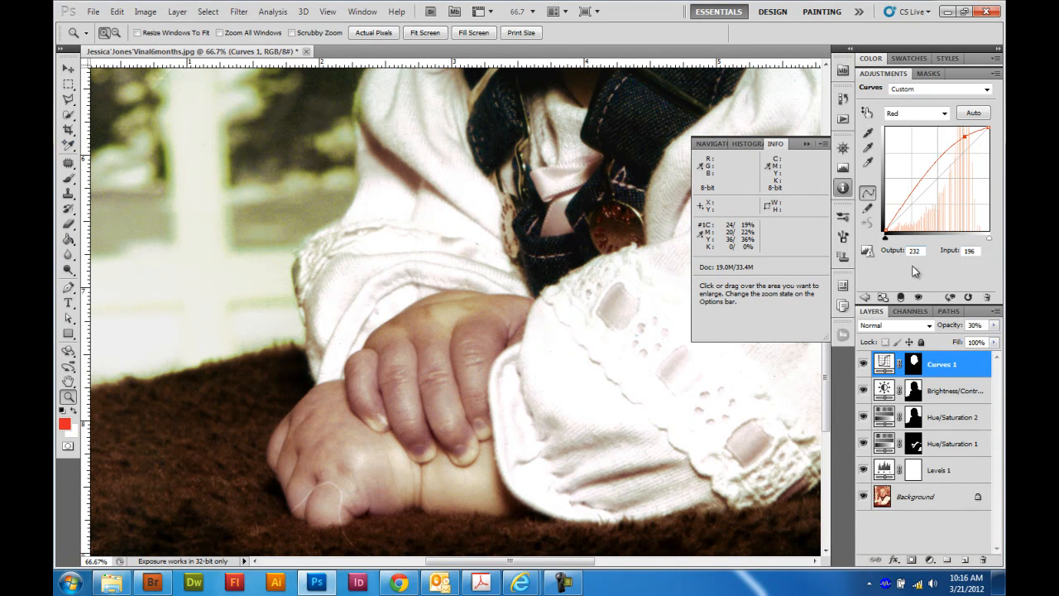
{"action": "left_click", "coordinate": [865, 296]}
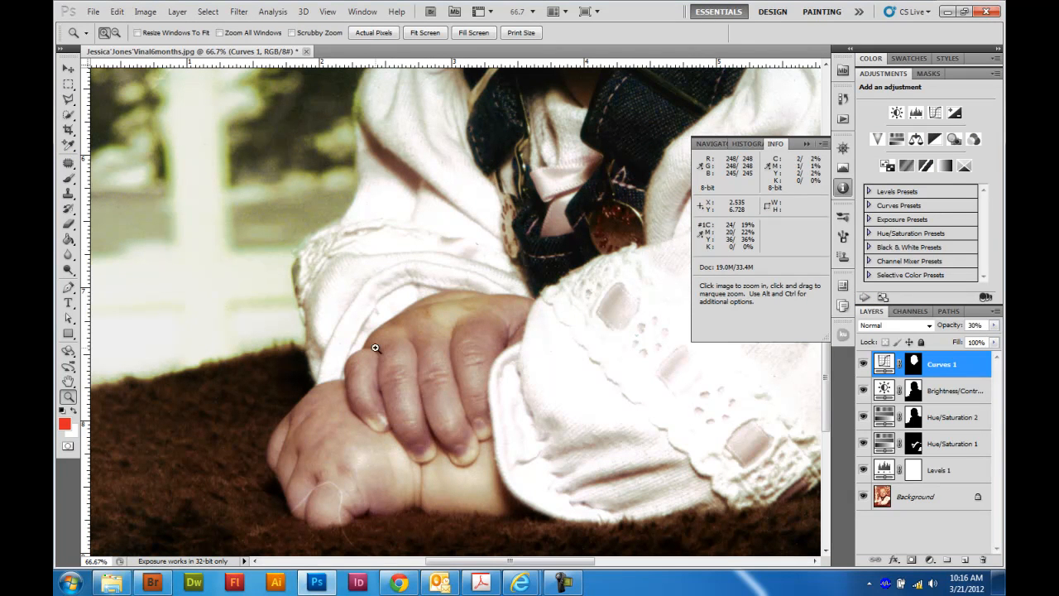
{"action": "left_click_drag", "start_coordinate": [67, 145], "coordinate": [97, 157]}
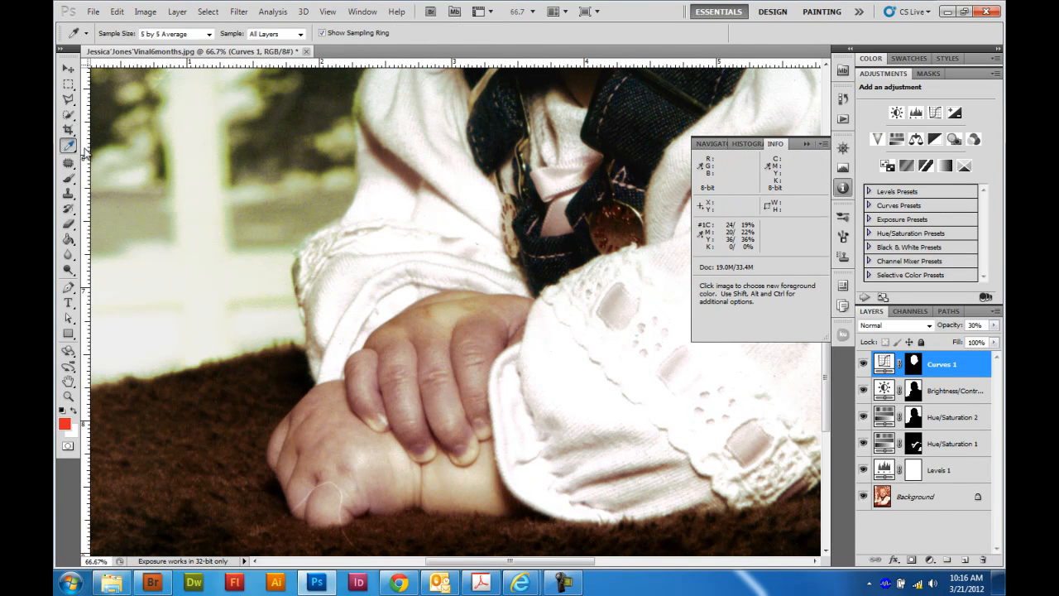
{"action": "left_click", "coordinate": [76, 146]}
{"action": "left_click", "coordinate": [124, 156]}
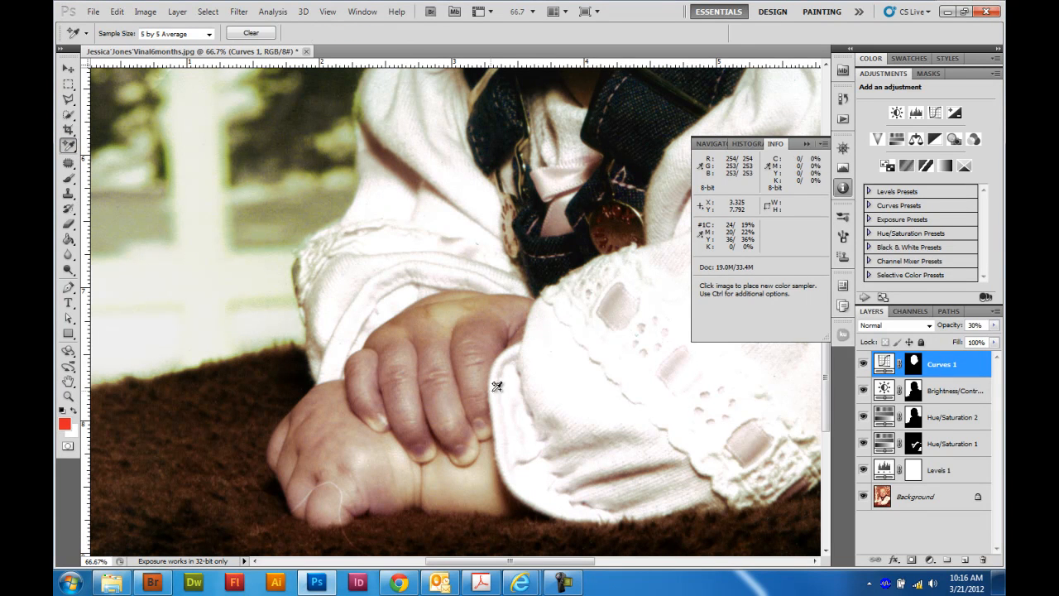
{"action": "left_click", "coordinate": [450, 315]}
{"action": "left_click", "coordinate": [448, 396]}
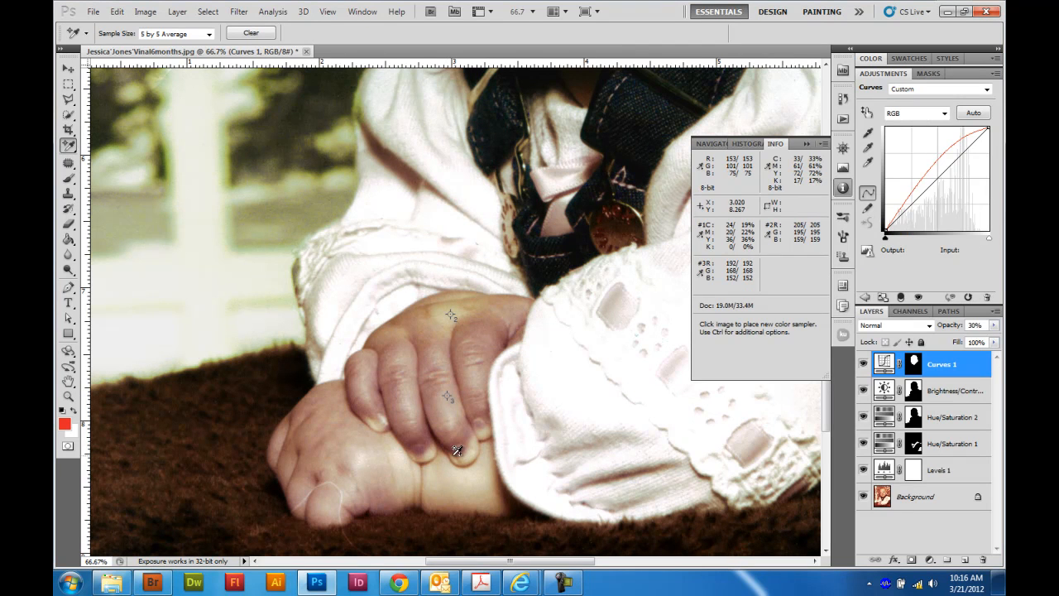
{"action": "left_click", "coordinate": [394, 455]}
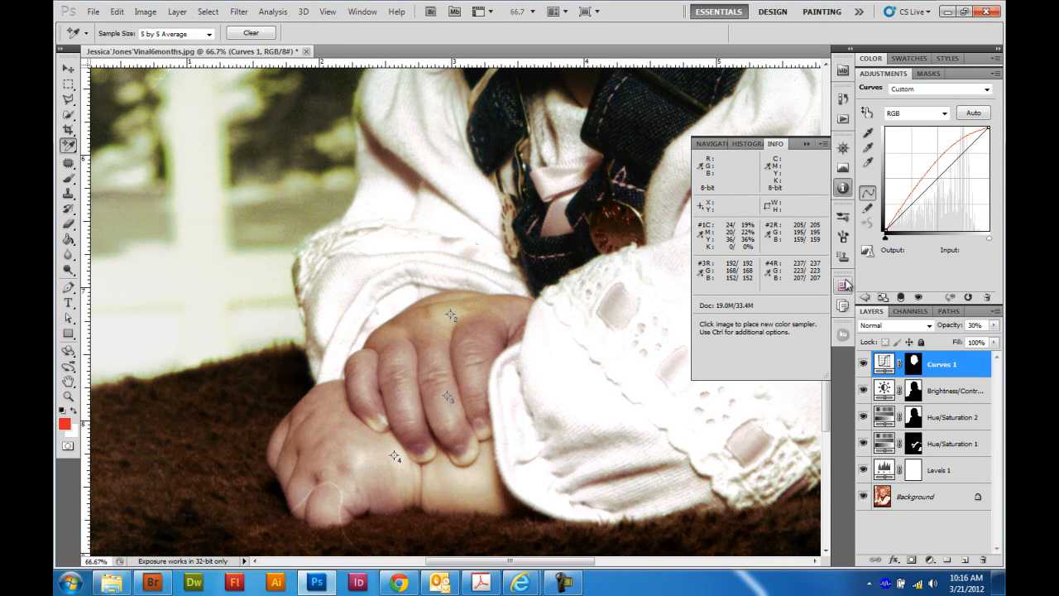
Switch the readouts of all three hand color samplers to CMYK Color
{"action": "left_click", "coordinate": [773, 240]}
{"action": "left_click", "coordinate": [793, 321]}
{"action": "left_click", "coordinate": [768, 275]}
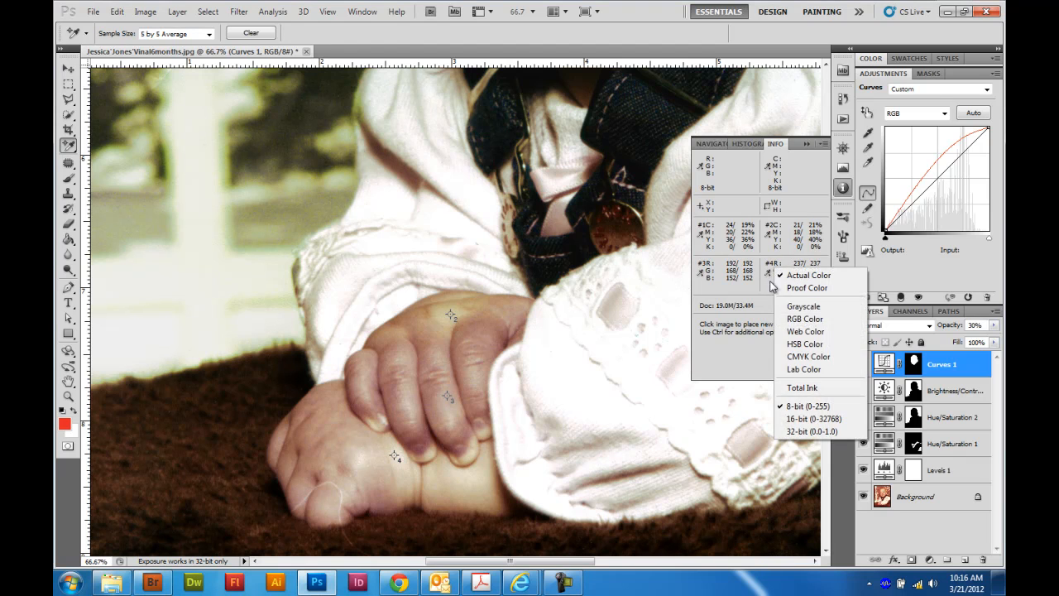
{"action": "left_click", "coordinate": [792, 359]}
{"action": "left_click", "coordinate": [702, 276]}
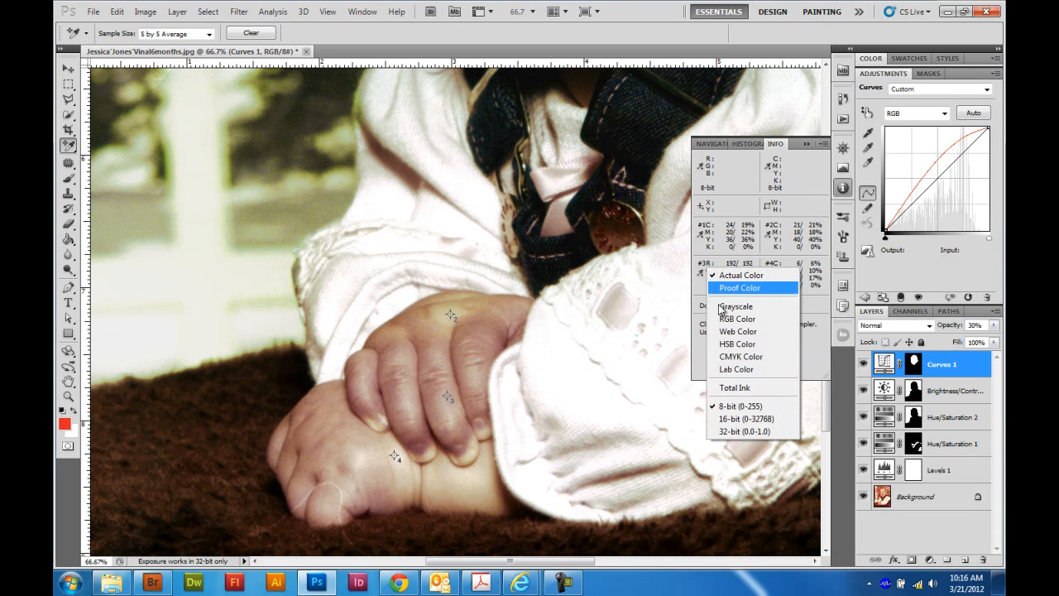
{"action": "left_click", "coordinate": [737, 362]}
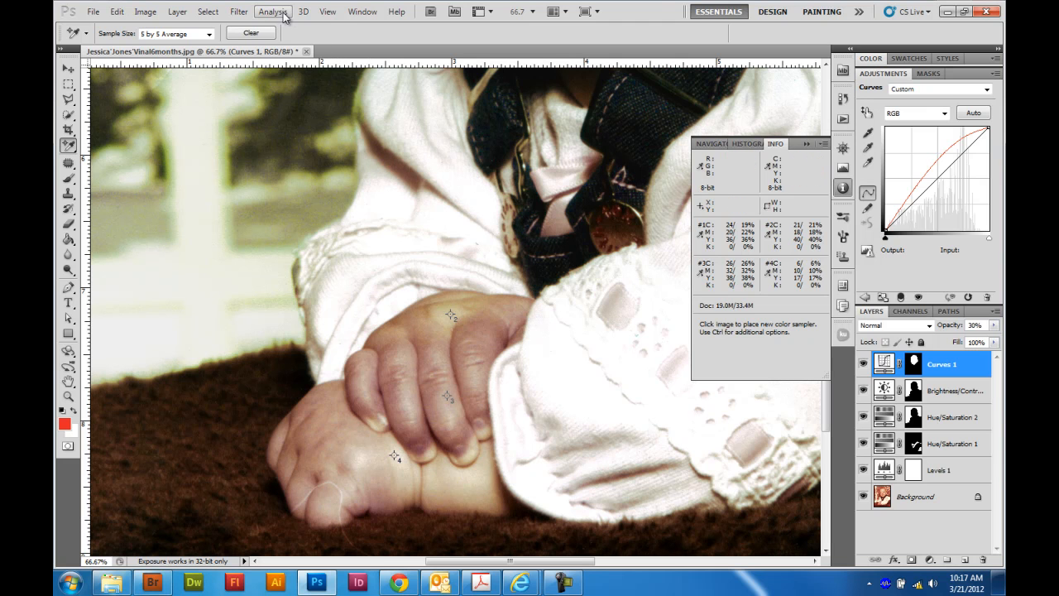
Load the saved Hands channel as a new selection and add a Curves adjustment layer masked to it
{"action": "left_click", "coordinate": [208, 12]}
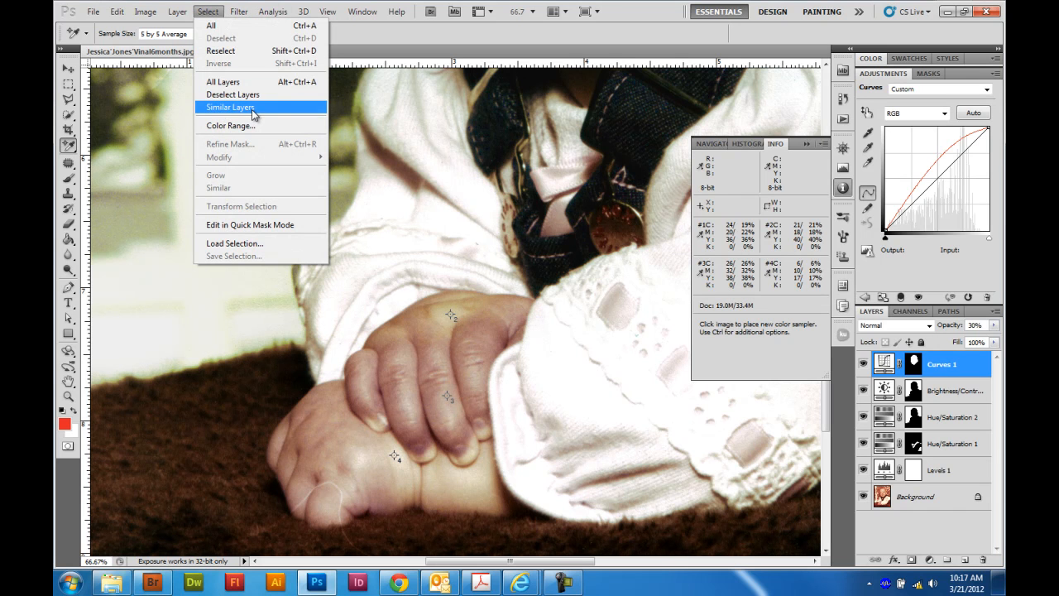
{"action": "left_click", "coordinate": [240, 244]}
{"action": "left_click", "coordinate": [563, 197]}
{"action": "left_click", "coordinate": [562, 197]}
{"action": "left_click", "coordinate": [475, 255]}
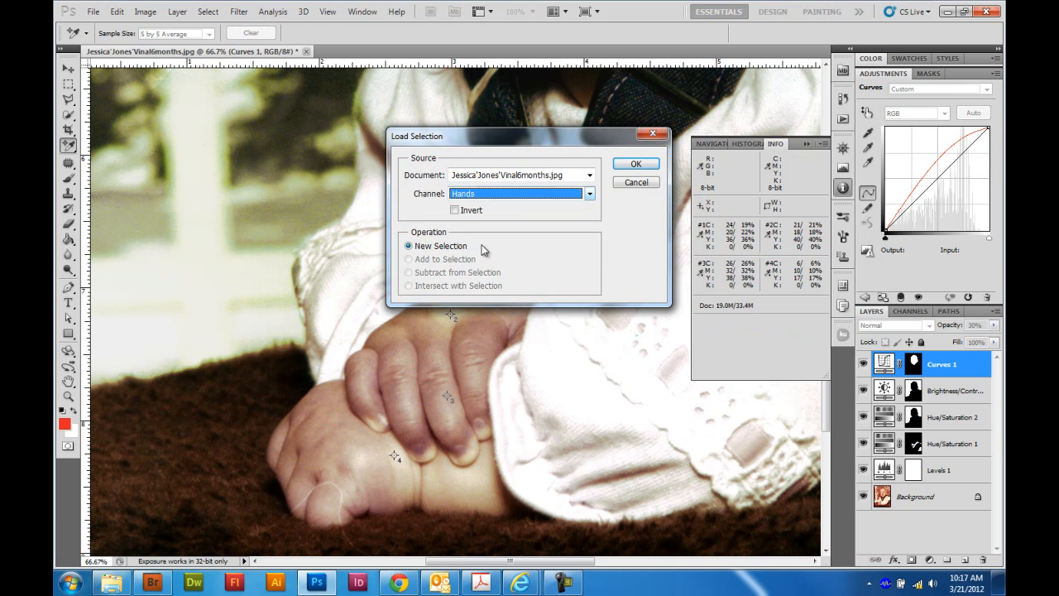
{"action": "left_click", "coordinate": [642, 165]}
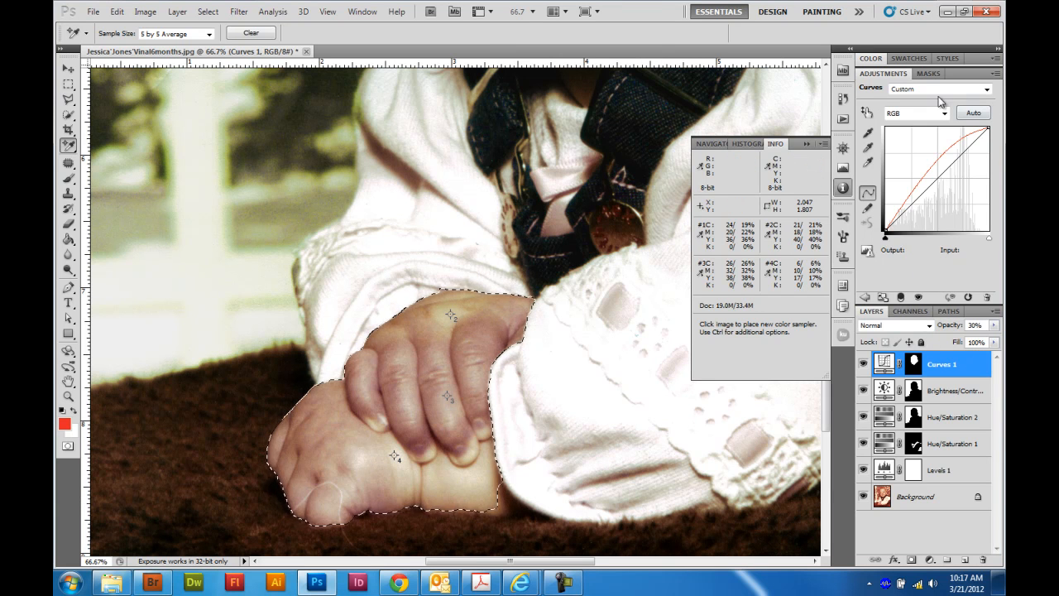
{"action": "left_click", "coordinate": [865, 297]}
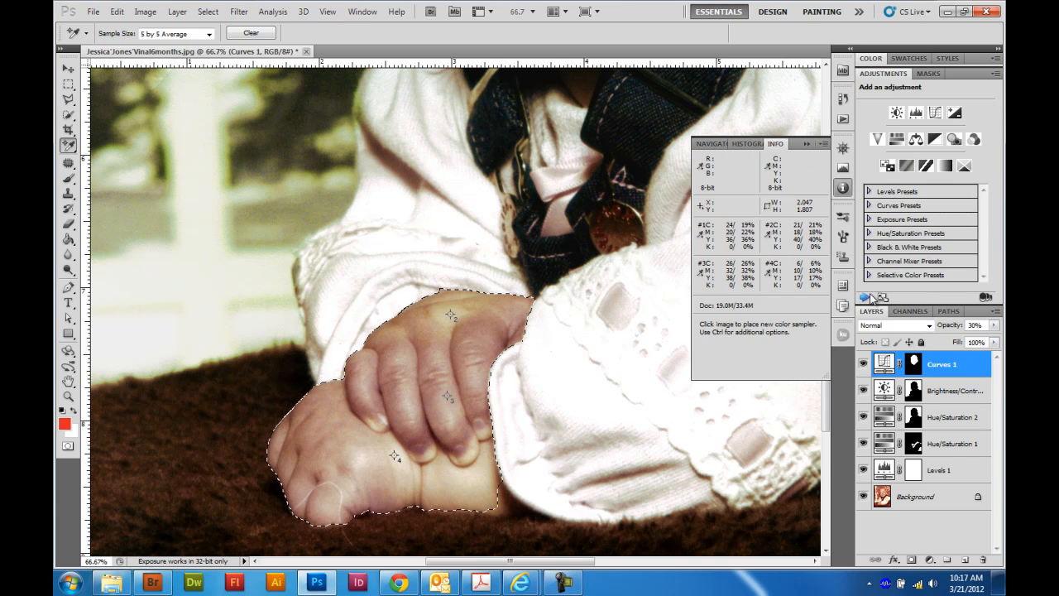
{"action": "left_click", "coordinate": [934, 112]}
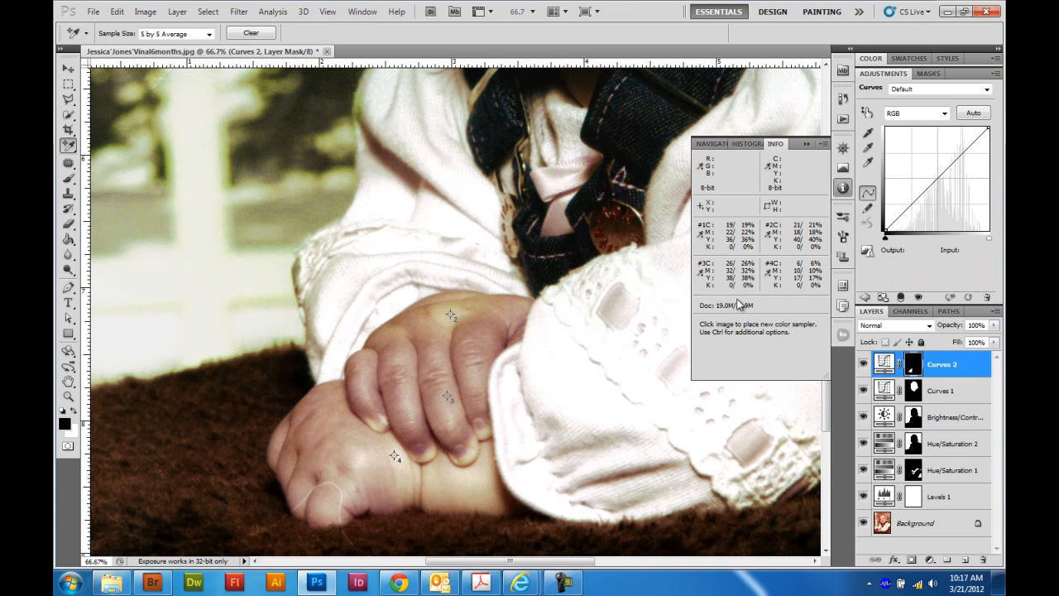
Raise the hand layer's Red curve at the finger's tone to output 217 for input 200
{"action": "left_click", "coordinate": [944, 114]}
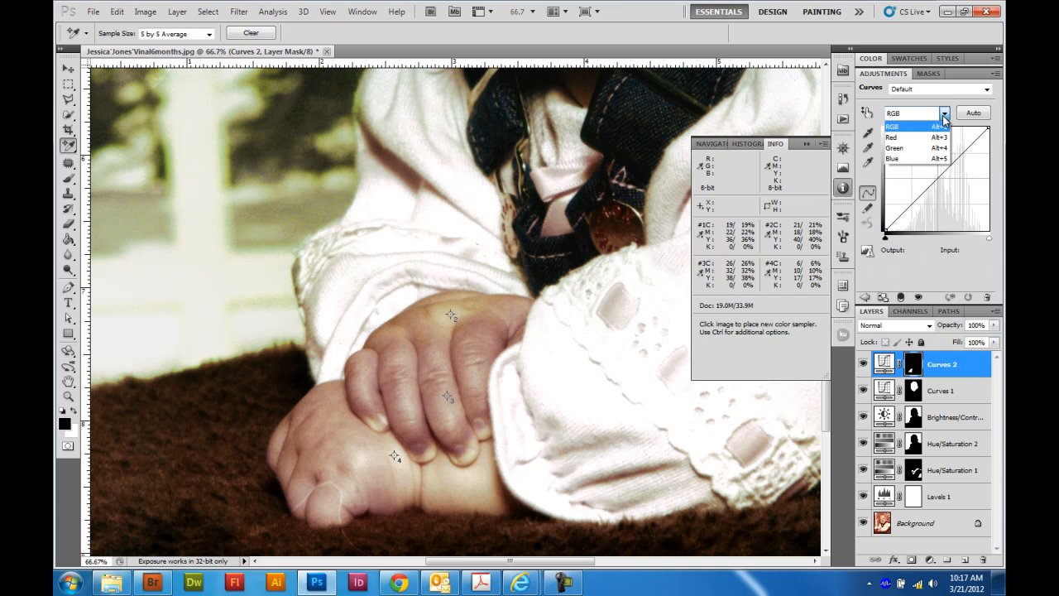
{"action": "left_click", "coordinate": [904, 131]}
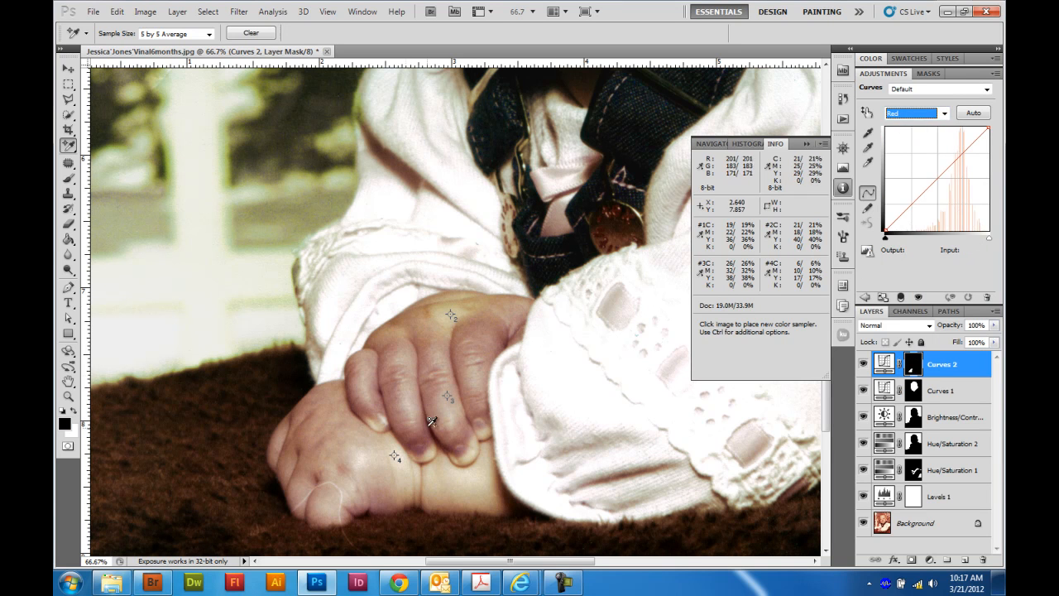
{"action": "left_click", "coordinate": [869, 112]}
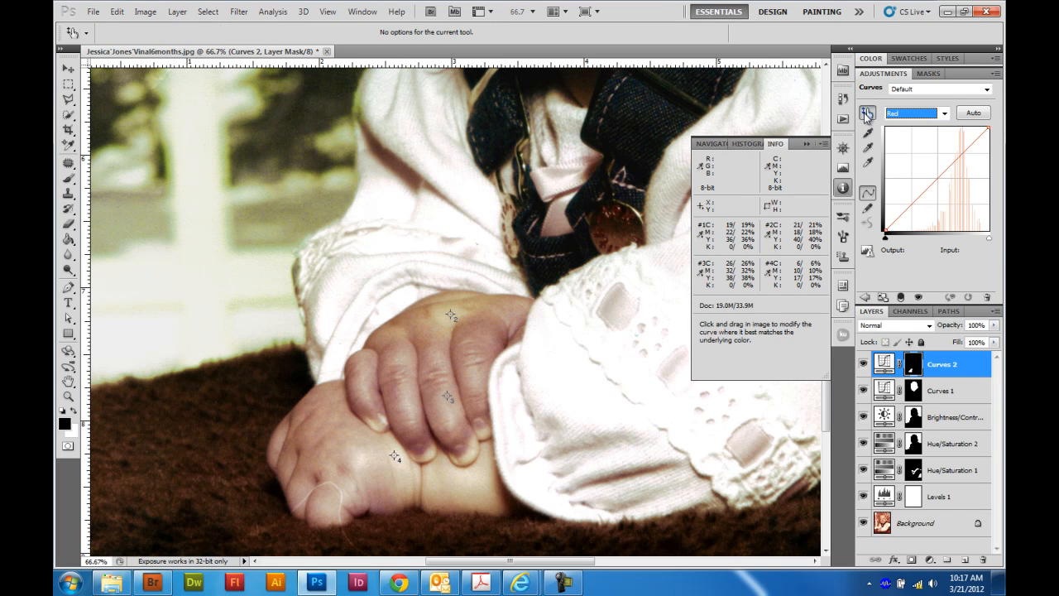
{"action": "left_click", "coordinate": [451, 392]}
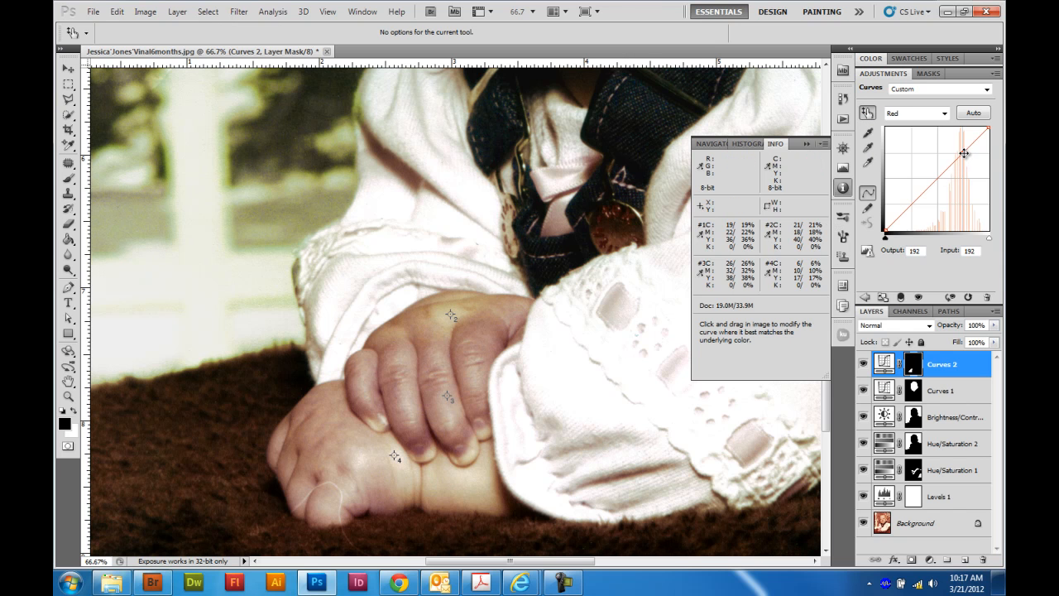
{"action": "left_click_drag", "start_coordinate": [964, 153], "coordinate": [967, 143]}
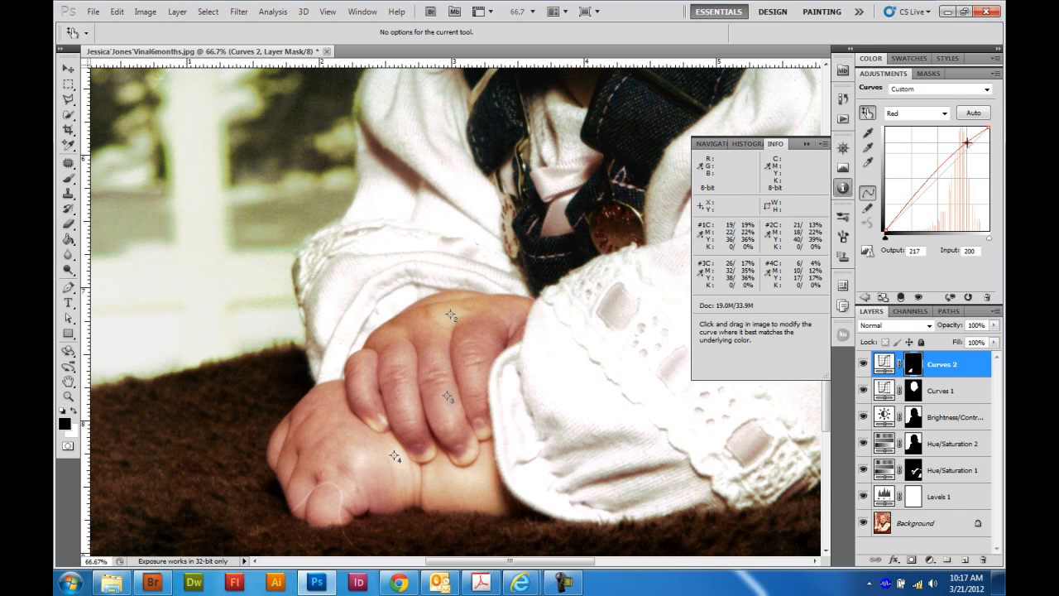
Lower the midtones of the hand layer's Blue curve to output 115 for input 139
{"action": "left_click", "coordinate": [909, 117]}
{"action": "left_click", "coordinate": [895, 158]}
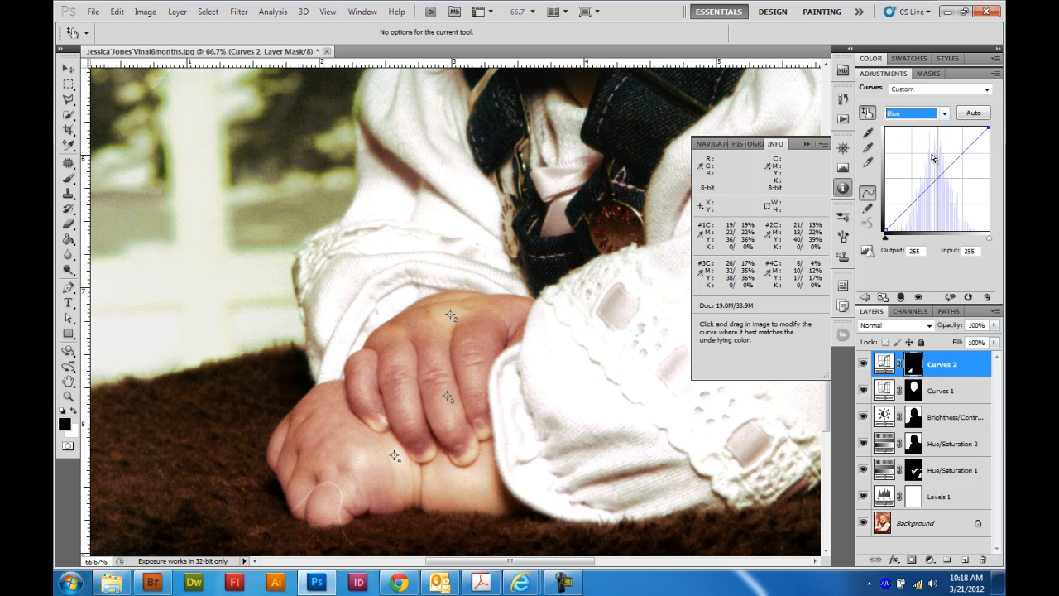
{"action": "mouse_move", "coordinate": [933, 187]}
{"action": "left_mouse_down"}
{"action": "mouse_move", "coordinate": [920, 207]}
{"action": "mouse_move", "coordinate": [935, 192]}
{"action": "left_mouse_up"}
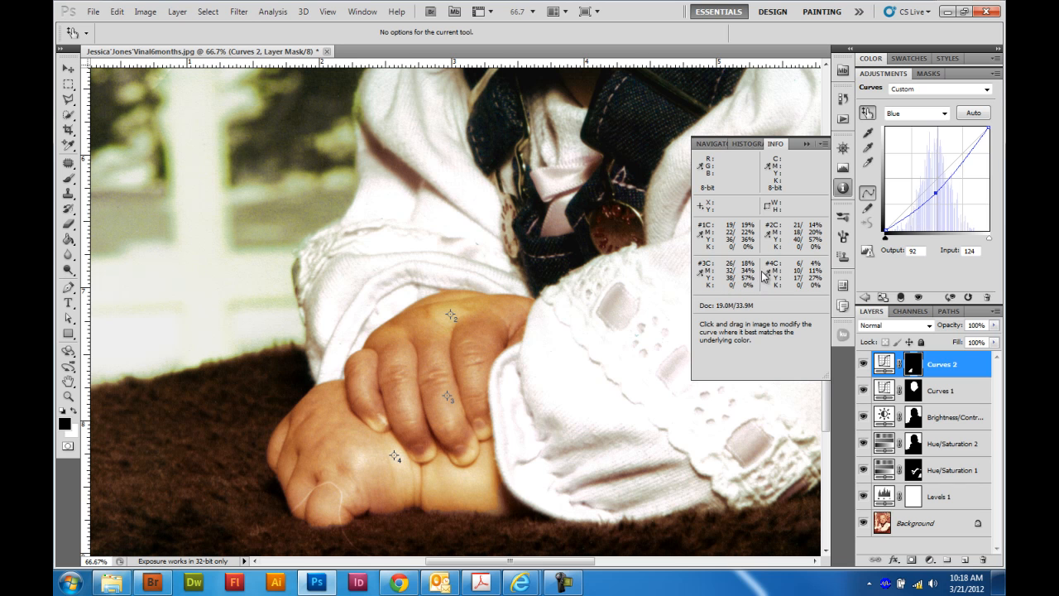
{"action": "left_click_drag", "start_coordinate": [935, 192], "coordinate": [941, 183]}
Compare the whole photo before and after by toggling all adjustment layers against the Background
{"action": "key", "text": "ctrl+0"}
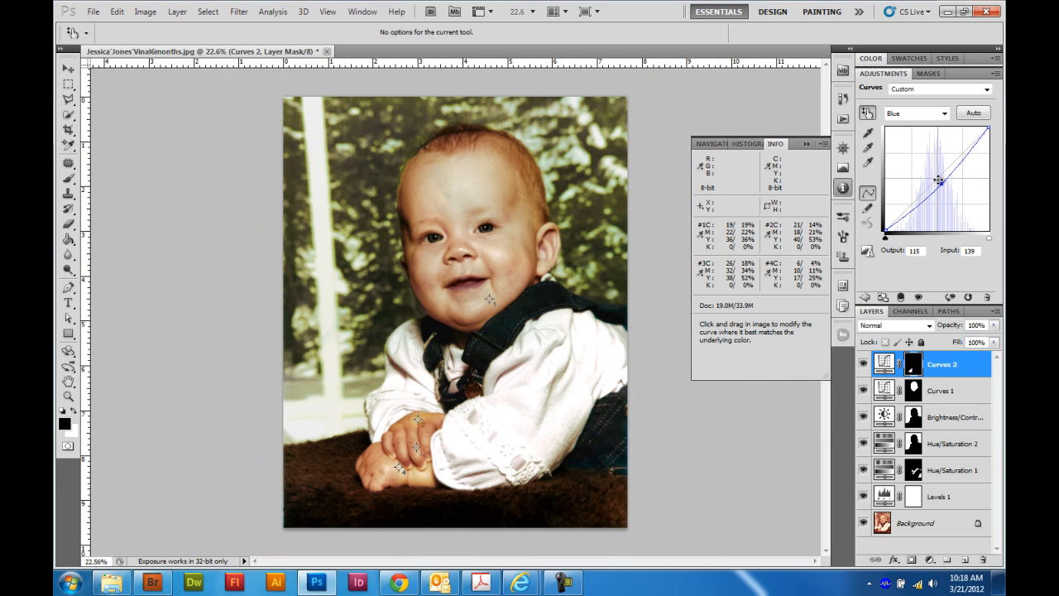
{"action": "left_click", "coordinate": [863, 525], "text": "alt"}
{"action": "left_click", "coordinate": [863, 525], "text": "alt"}
{"action": "left_click", "coordinate": [863, 524], "text": "alt"}
{"action": "left_click", "coordinate": [863, 524], "text": "alt"}
{"action": "left_click", "coordinate": [863, 525], "text": "alt"}
{"action": "left_click", "coordinate": [863, 524], "text": "alt"}
Examine the face and hands at 50% zoom, comparing their skin tones, and return to the whole photo
{"action": "left_click", "coordinate": [68, 396]}
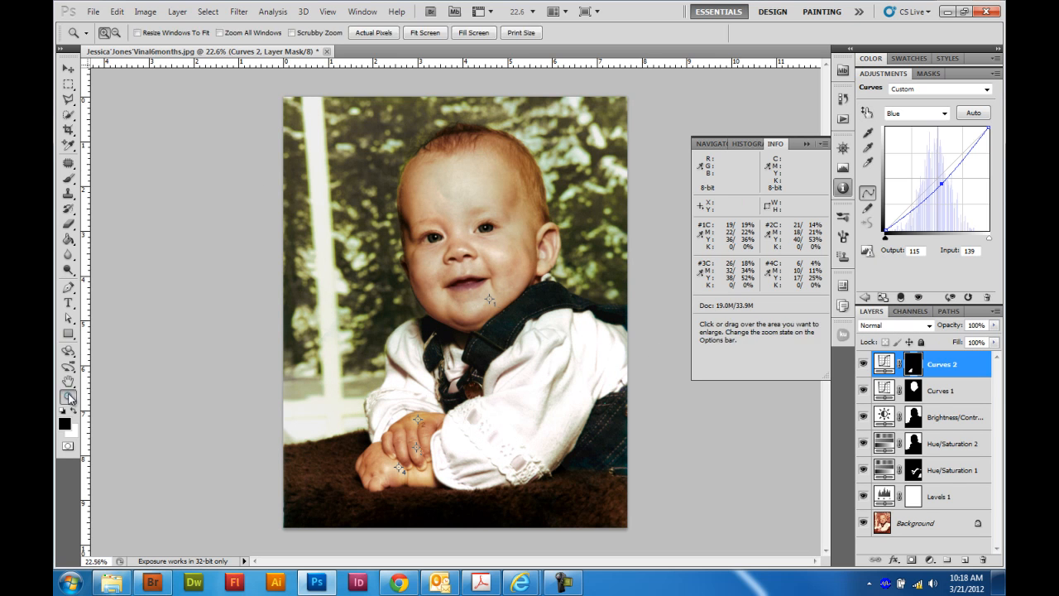
{"action": "left_click", "coordinate": [482, 195]}
{"action": "left_click", "coordinate": [474, 229]}
{"action": "left_click", "coordinate": [475, 231]}
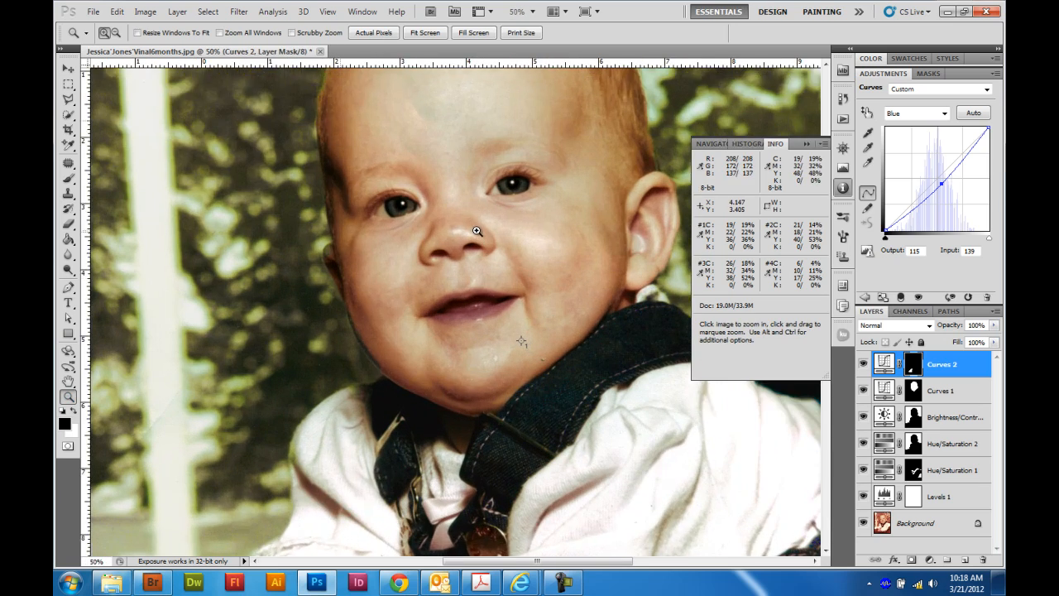
{"action": "scroll", "coordinate": [483, 228], "scroll_direction": "down", "scroll_amount": 2}
{"action": "scroll", "coordinate": [483, 227], "scroll_direction": "down", "scroll_amount": 4}
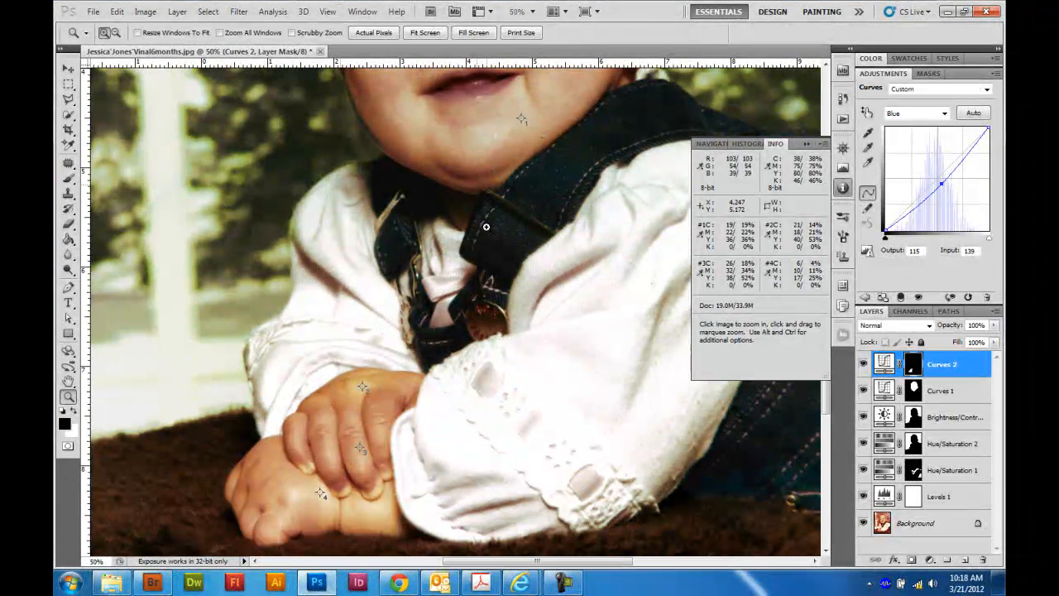
{"action": "scroll", "coordinate": [486, 227], "scroll_direction": "up", "scroll_amount": 1}
{"action": "scroll", "coordinate": [486, 226], "scroll_direction": "down", "scroll_amount": 2}
{"action": "scroll", "coordinate": [486, 227], "scroll_direction": "up", "scroll_amount": 2}
{"action": "scroll", "coordinate": [486, 228], "scroll_direction": "down", "scroll_amount": 1}
{"action": "scroll", "coordinate": [486, 229], "scroll_direction": "up", "scroll_amount": 2}
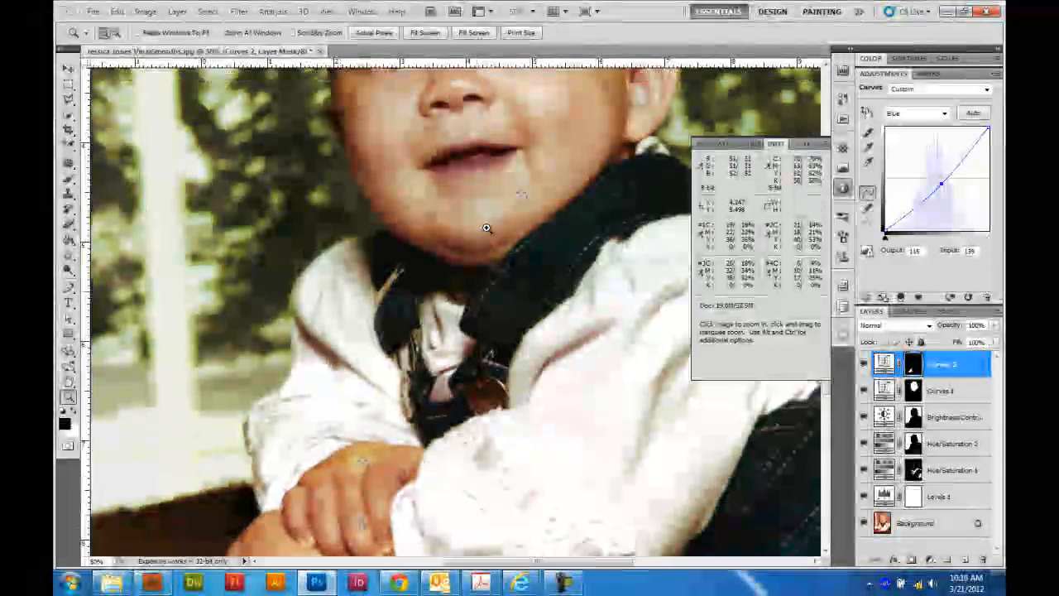
{"action": "scroll", "coordinate": [487, 228], "scroll_direction": "up", "scroll_amount": 6}
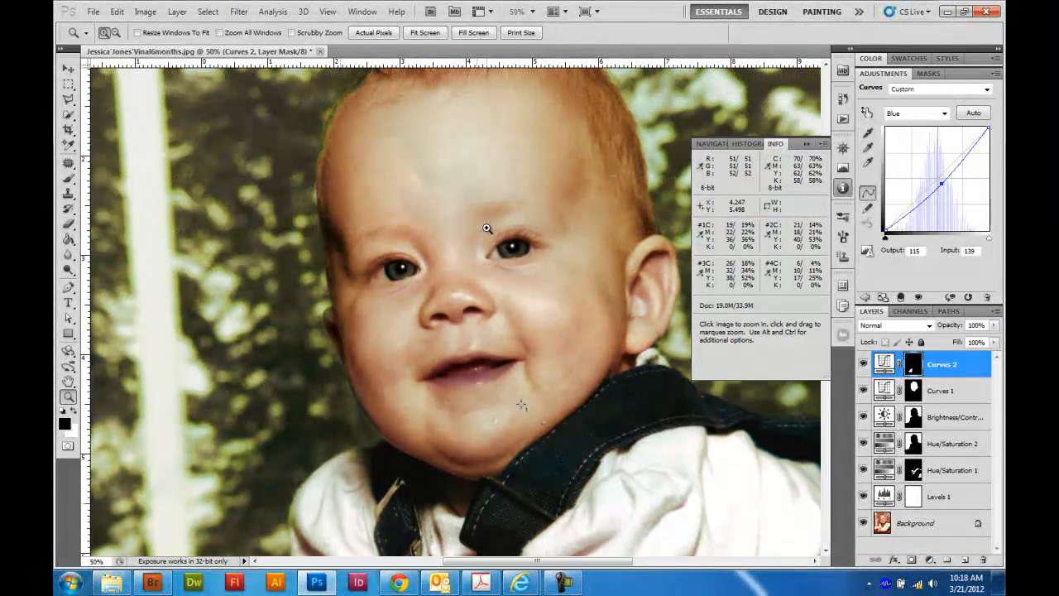
{"action": "key", "text": "ctrl+0"}
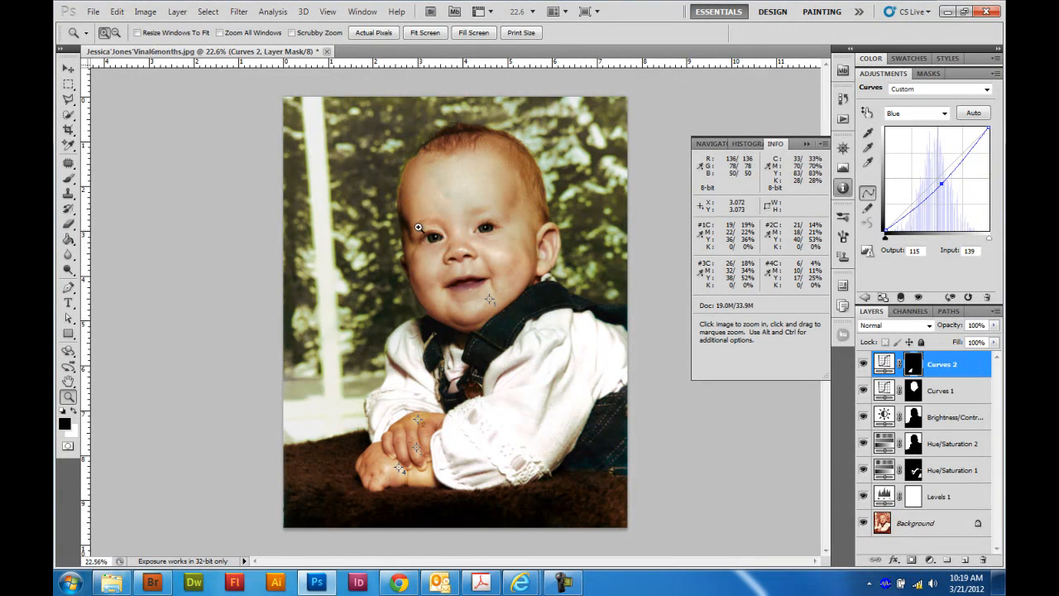
Try to select the whites of both eyes with the Quick Selection tool and a 15 px brush
{"action": "left_click", "coordinate": [476, 245]}
{"action": "left_click", "coordinate": [478, 246]}
{"action": "left_click", "coordinate": [481, 240]}
{"action": "left_click", "coordinate": [482, 235]}
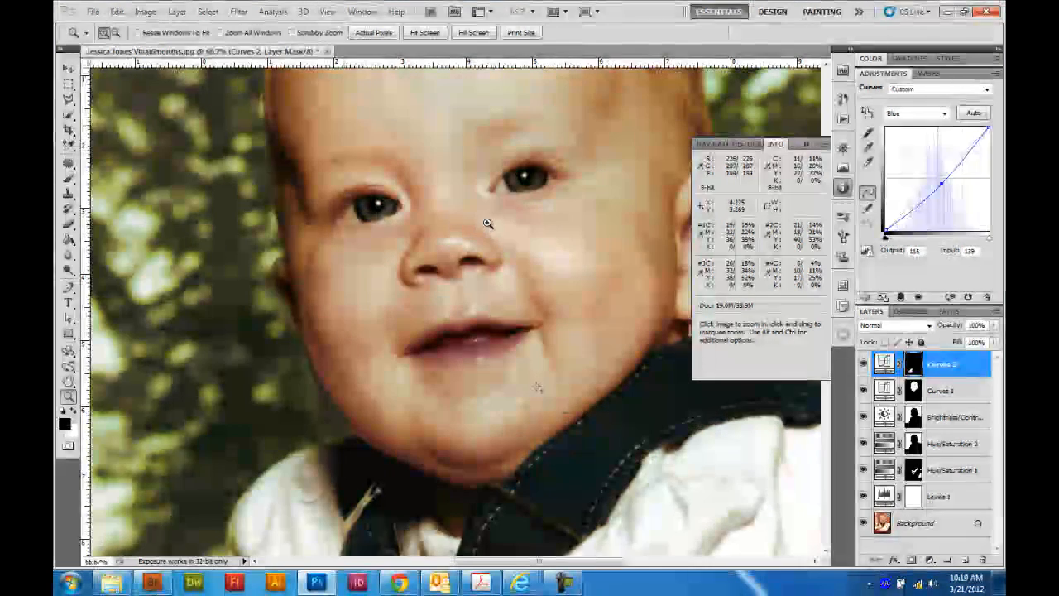
{"action": "left_click_drag", "start_coordinate": [487, 218], "coordinate": [454, 244]}
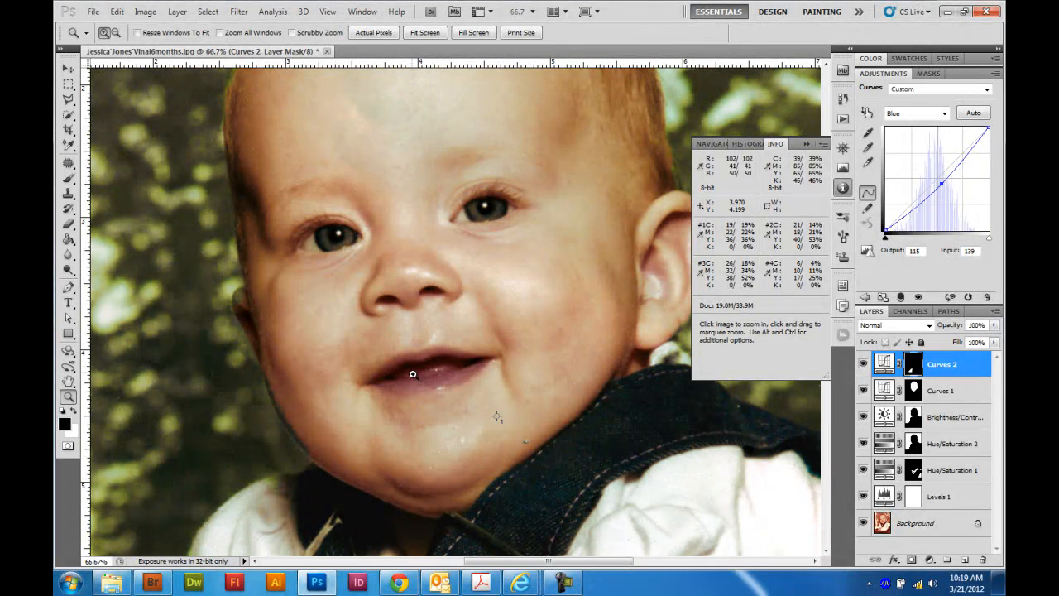
{"action": "left_click", "coordinate": [68, 114]}
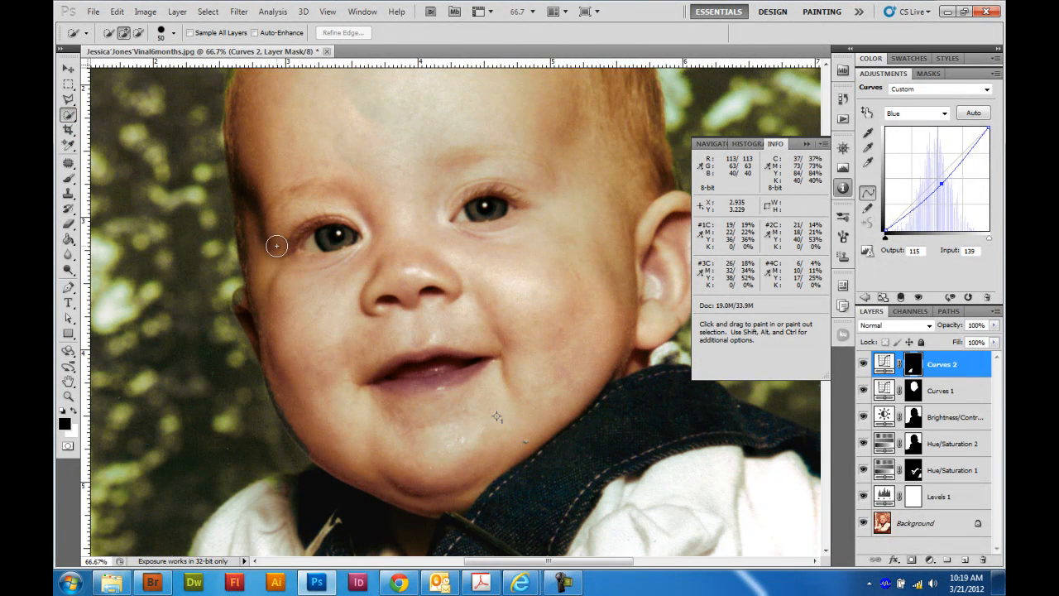
{"action": "key", "text": "bracketleft"}
{"action": "key", "text": "bracketleft"}
{"action": "key", "text": "bracketleft"}
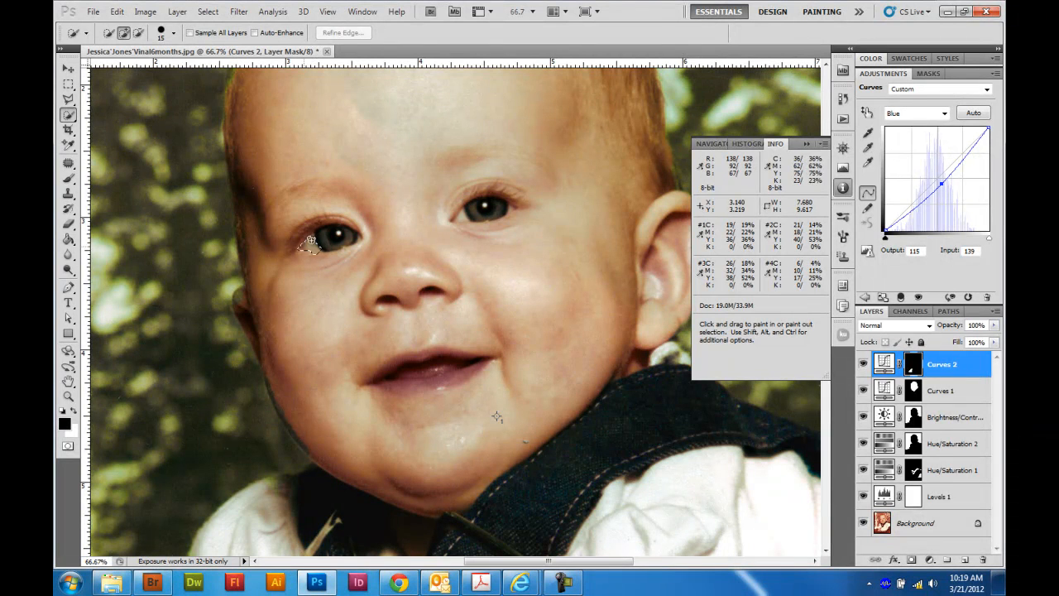
{"action": "left_click_drag", "start_coordinate": [314, 237], "coordinate": [315, 237]}
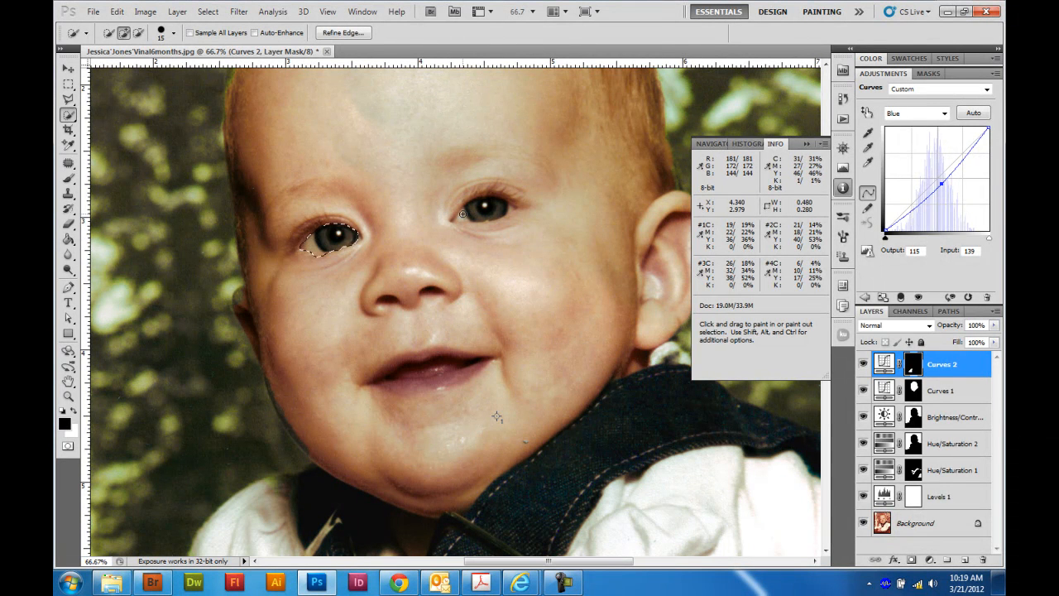
{"action": "left_click", "coordinate": [461, 216]}
{"action": "left_click", "coordinate": [511, 208]}
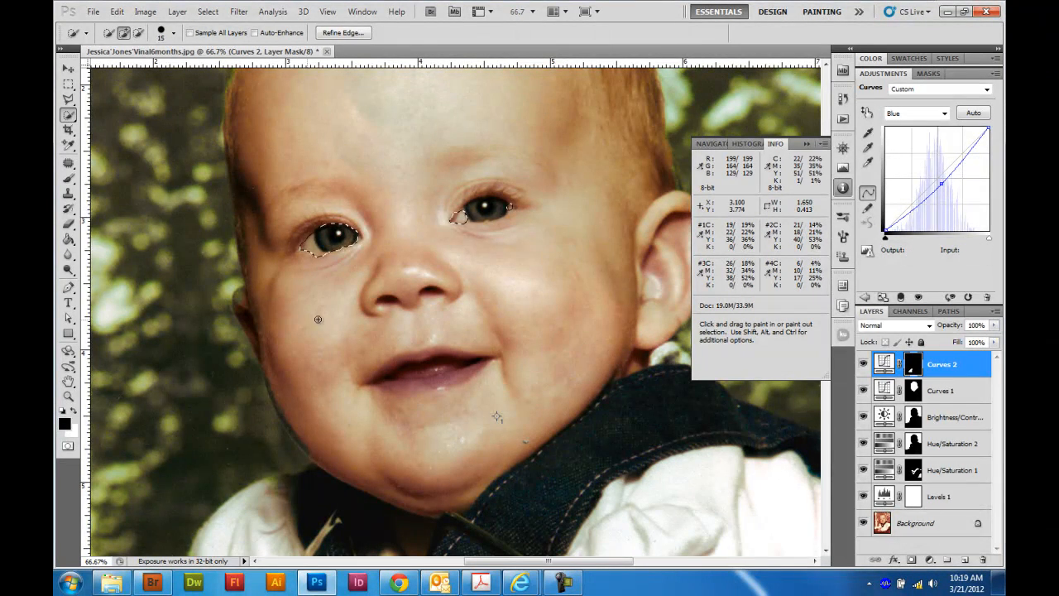
{"action": "key", "text": "ctrl+d"}
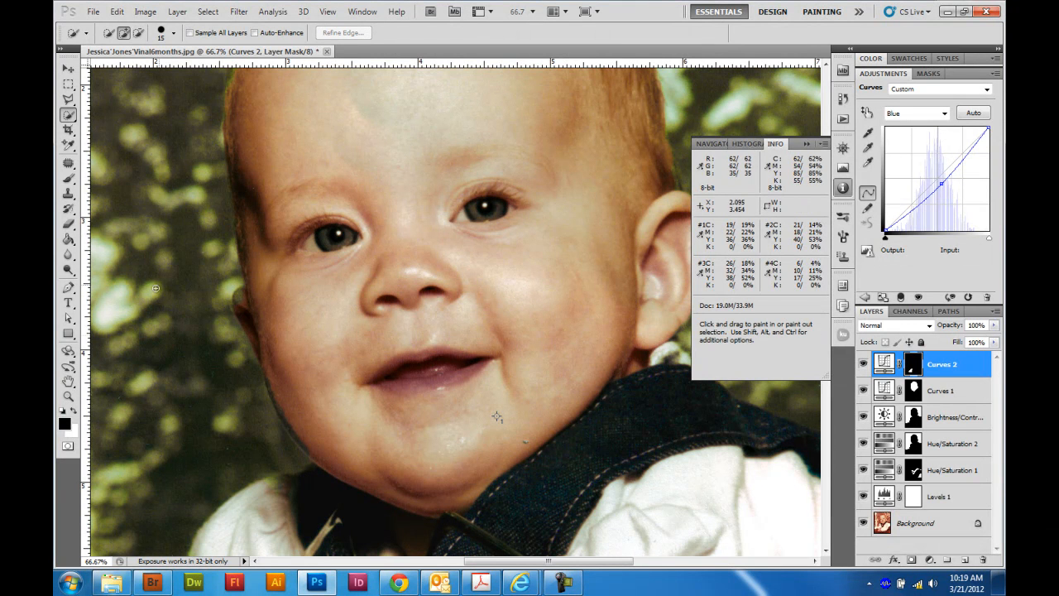
In Quick Mask mode, paint over the white of the baby's first eye with an 8 px brush
{"action": "left_click", "coordinate": [68, 446]}
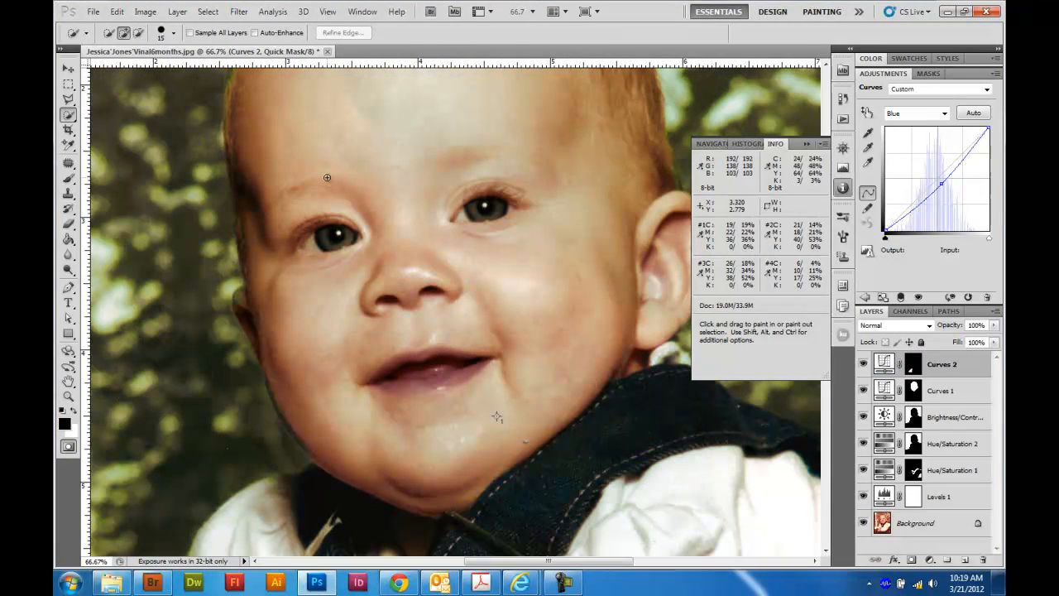
{"action": "left_click", "coordinate": [68, 177]}
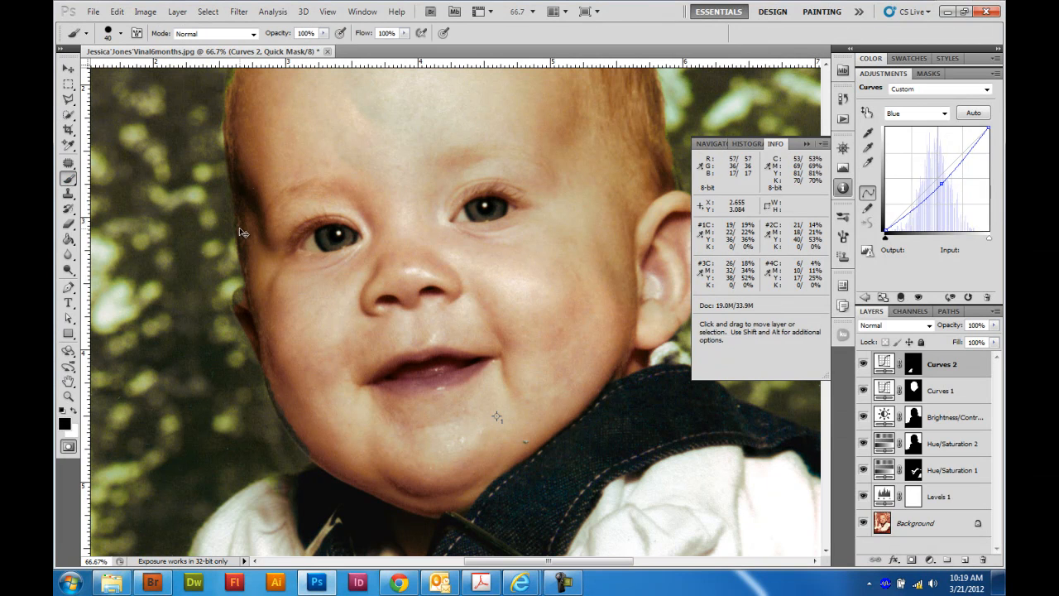
{"action": "key", "text": "ctrl+plus"}
{"action": "key", "text": "ctrl+plus"}
{"action": "mouse_move", "coordinate": [267, 165]}
{"action": "left_mouse_down"}
{"action": "mouse_move", "coordinate": [392, 320]}
{"action": "mouse_move", "coordinate": [468, 359]}
{"action": "left_mouse_up"}
{"action": "key", "text": "bracketleft"}
{"action": "key", "text": "bracketleft"}
{"action": "key", "text": "bracketleft"}
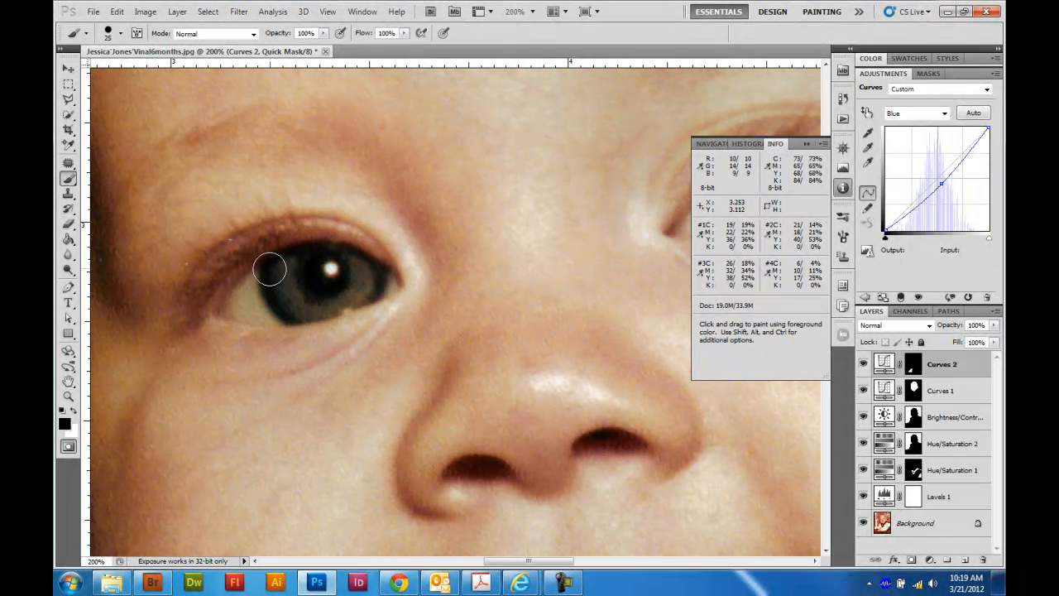
{"action": "mouse_move", "coordinate": [253, 278]}
{"action": "left_mouse_down"}
{"action": "mouse_move", "coordinate": [267, 311]}
{"action": "mouse_move", "coordinate": [220, 312]}
{"action": "mouse_move", "coordinate": [248, 280]}
{"action": "mouse_move", "coordinate": [240, 305]}
{"action": "mouse_move", "coordinate": [254, 309]}
{"action": "left_mouse_up"}
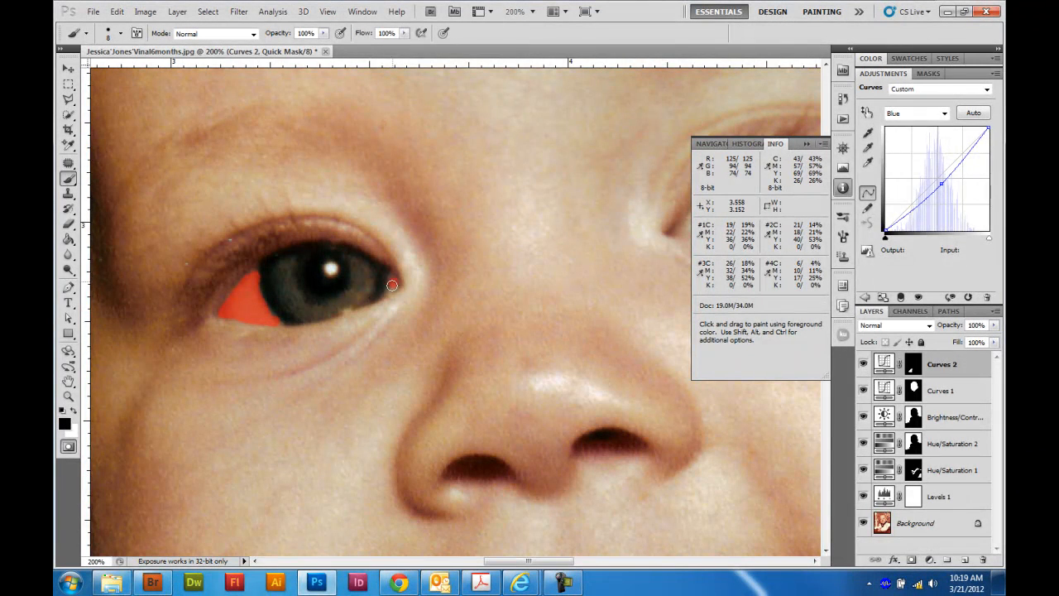
Paint the quick mask over the white on both sides of the other eye's iris
{"action": "key", "text": "space"}
{"action": "mouse_move", "coordinate": [473, 286]}
{"action": "left_mouse_down"}
{"action": "mouse_move", "coordinate": [287, 334]}
{"action": "mouse_move", "coordinate": [395, 331]}
{"action": "left_mouse_up"}
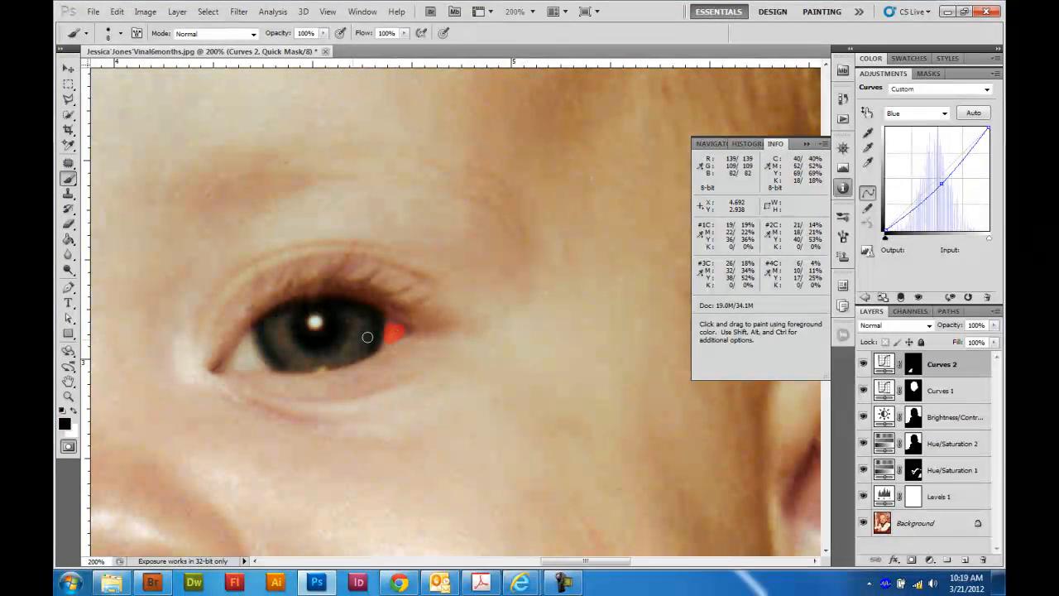
{"action": "mouse_move", "coordinate": [250, 338]}
{"action": "left_mouse_down"}
{"action": "mouse_move", "coordinate": [262, 361]}
{"action": "mouse_move", "coordinate": [234, 366]}
{"action": "mouse_move", "coordinate": [238, 353]}
{"action": "left_mouse_up"}
Set the brush hardness to 0% and touch up the mask edges on the whites of the eyes
{"action": "left_click", "coordinate": [122, 35]}
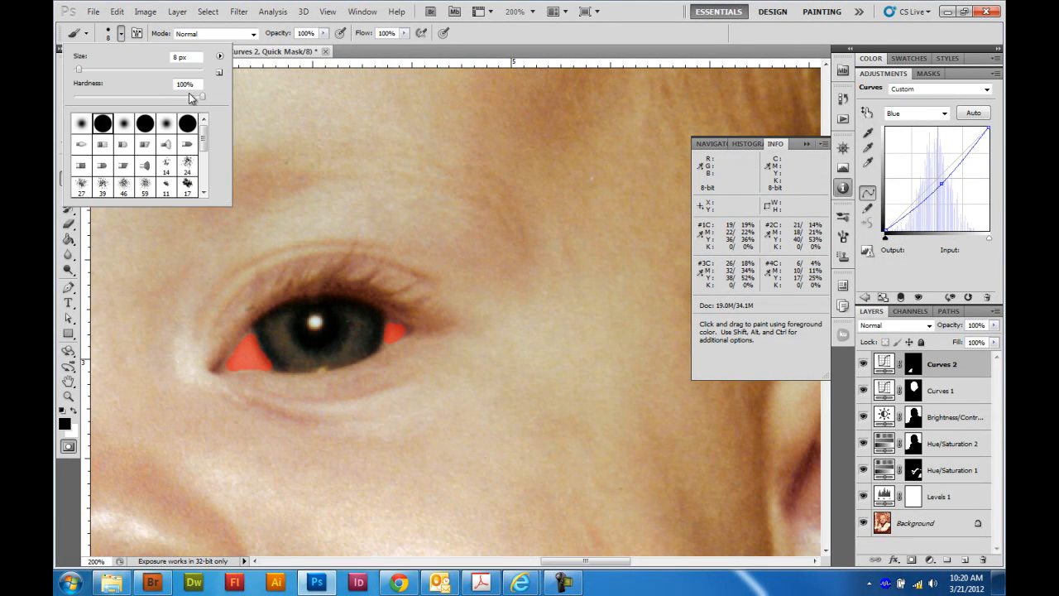
{"action": "left_click_drag", "start_coordinate": [203, 98], "coordinate": [61, 113]}
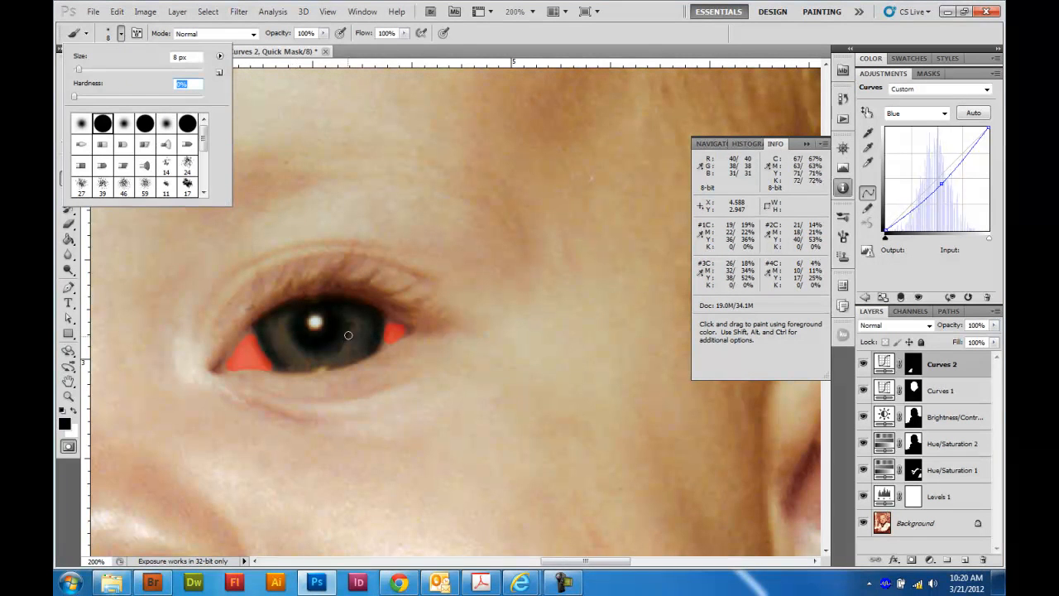
{"action": "left_click", "coordinate": [253, 333]}
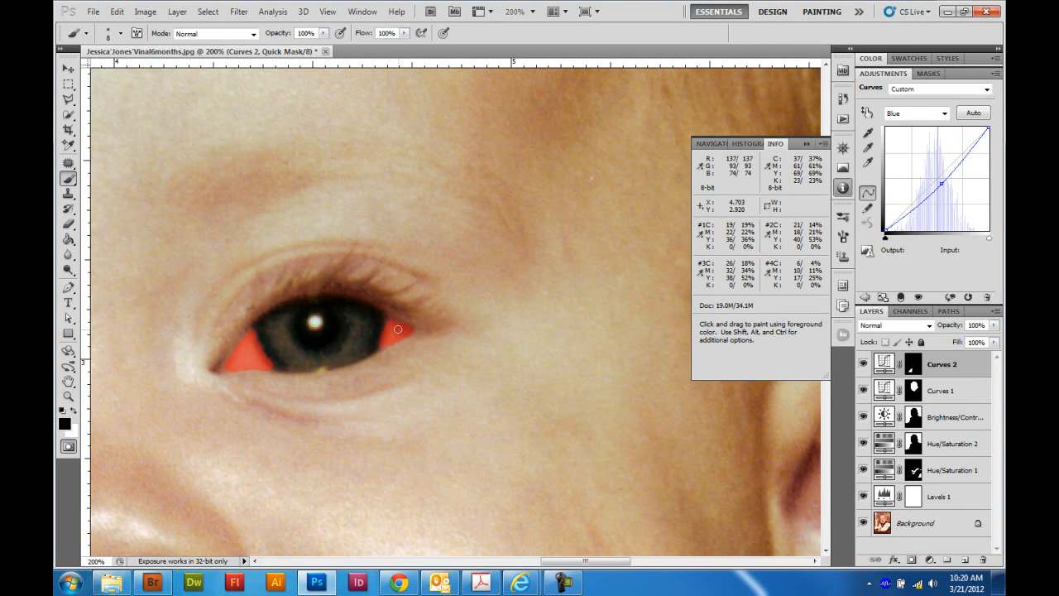
{"action": "left_click_drag", "start_coordinate": [362, 376], "coordinate": [670, 298]}
{"action": "left_click_drag", "start_coordinate": [303, 366], "coordinate": [502, 331]}
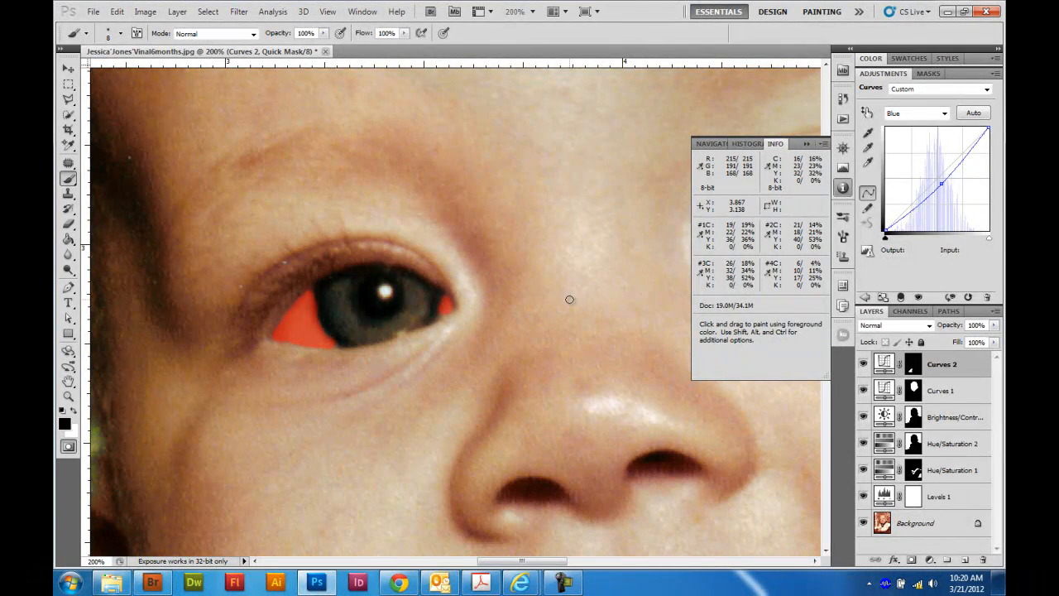
Leave Quick Mask mode to turn the painted eye whites into a selection
{"action": "key", "text": "ctrl+minus"}
{"action": "key", "text": "ctrl+minus"}
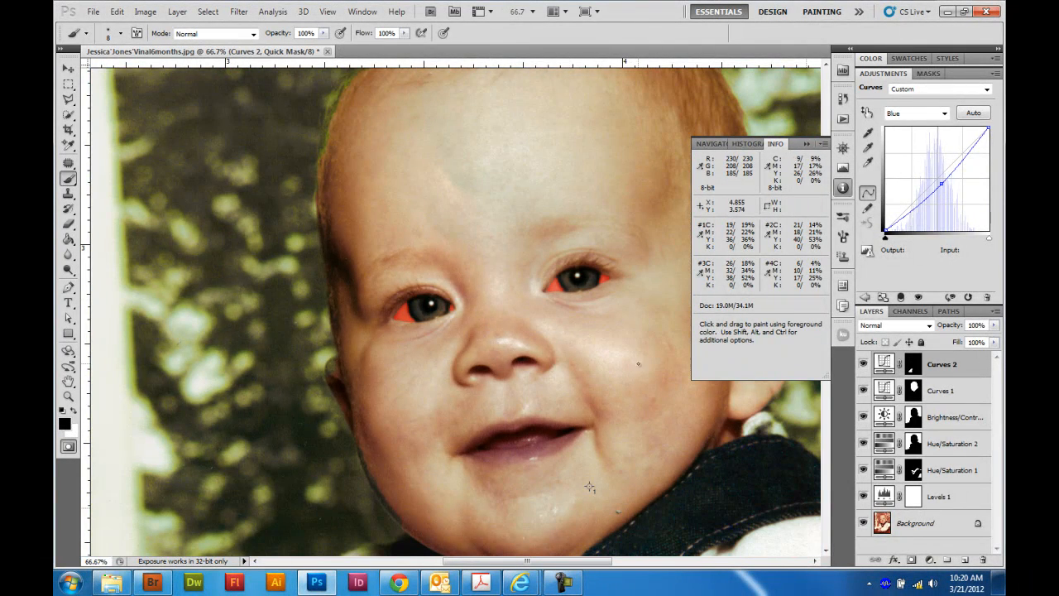
{"action": "key", "text": "q"}
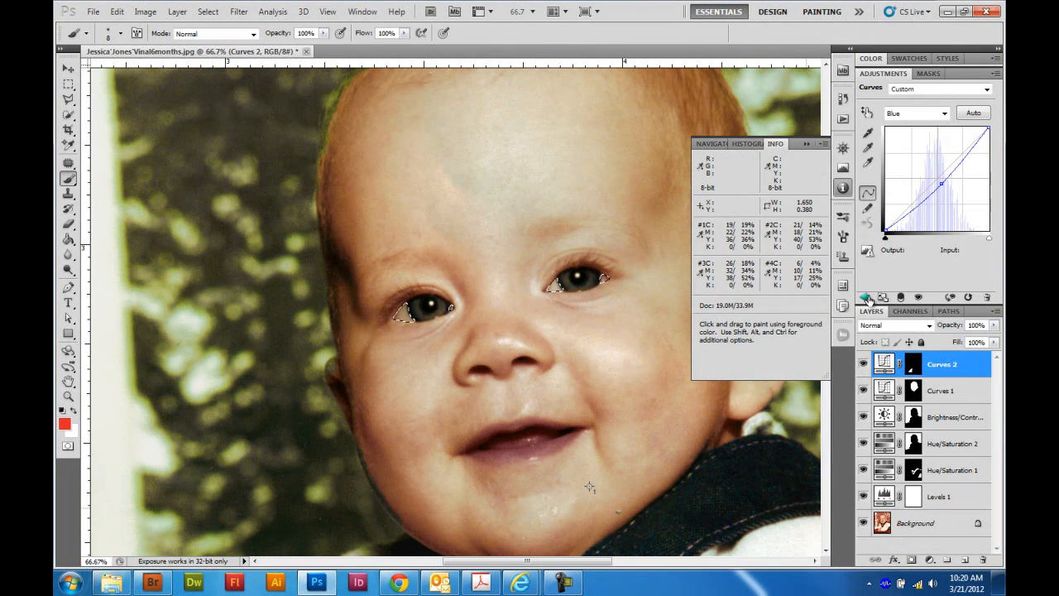
Add a Hue/Saturation adjustment layer for the selected eye whites with saturation -13 and lightness +17
{"action": "left_click", "coordinate": [864, 298]}
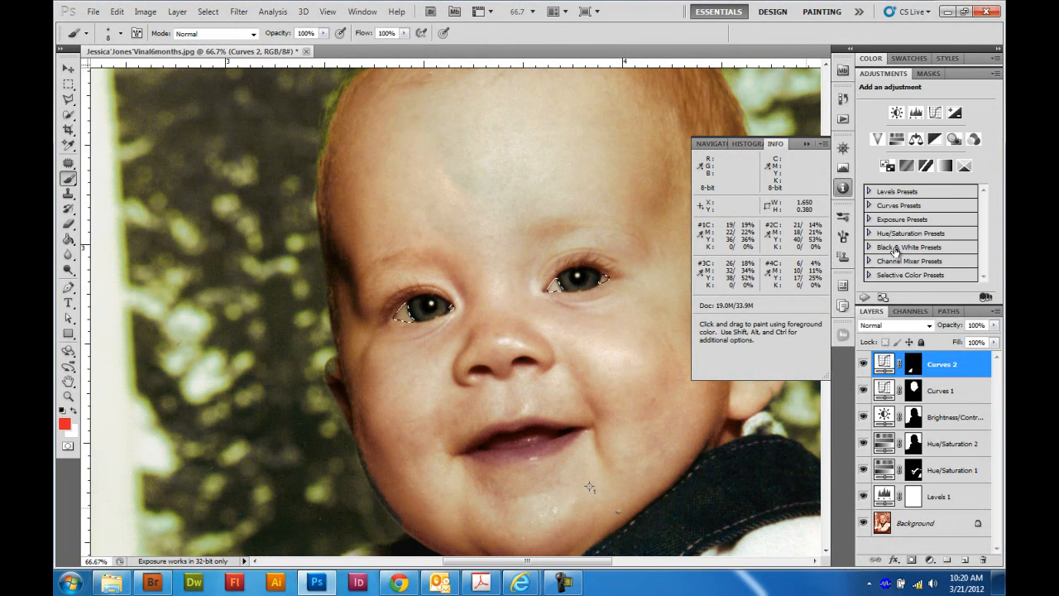
{"action": "left_click", "coordinate": [896, 139]}
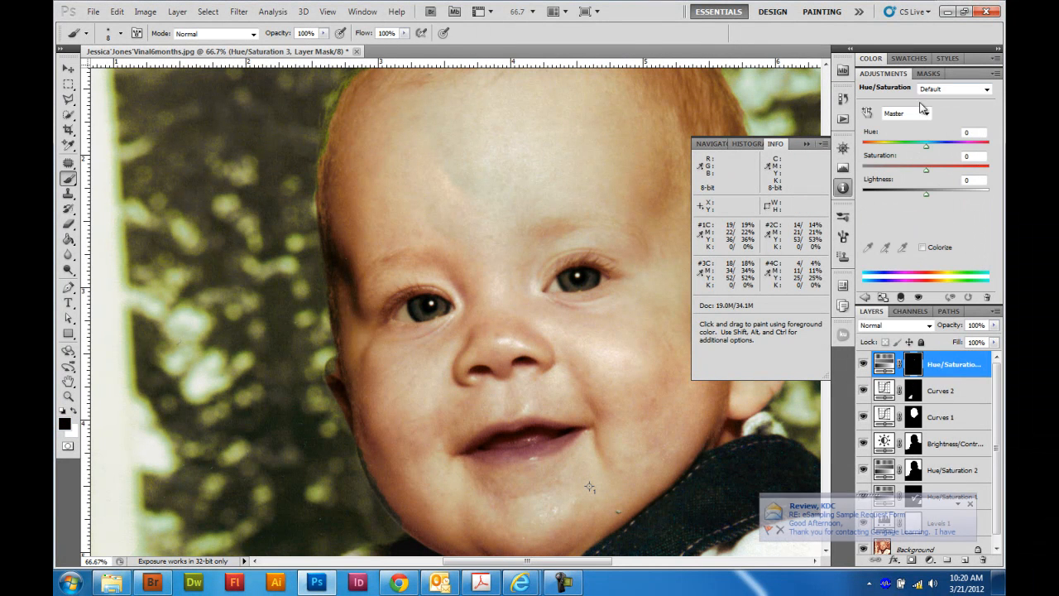
{"action": "left_click_drag", "start_coordinate": [928, 194], "coordinate": [934, 193]}
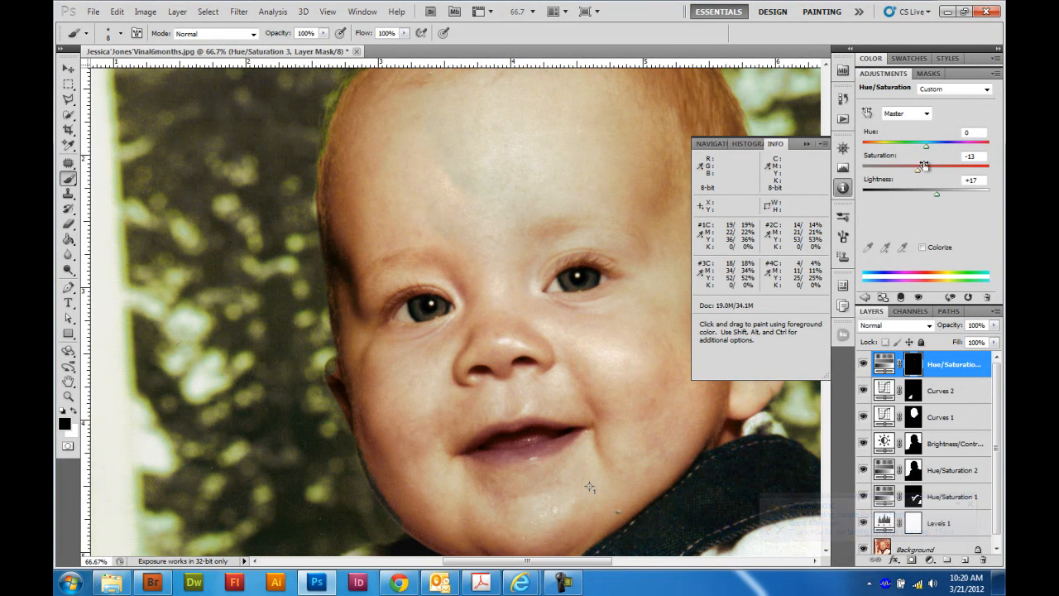
{"action": "left_click_drag", "start_coordinate": [926, 168], "coordinate": [917, 168]}
Compare the whole photo with and without the Hue/Saturation adjustment on the eyes
{"action": "key", "text": "ctrl+minus"}
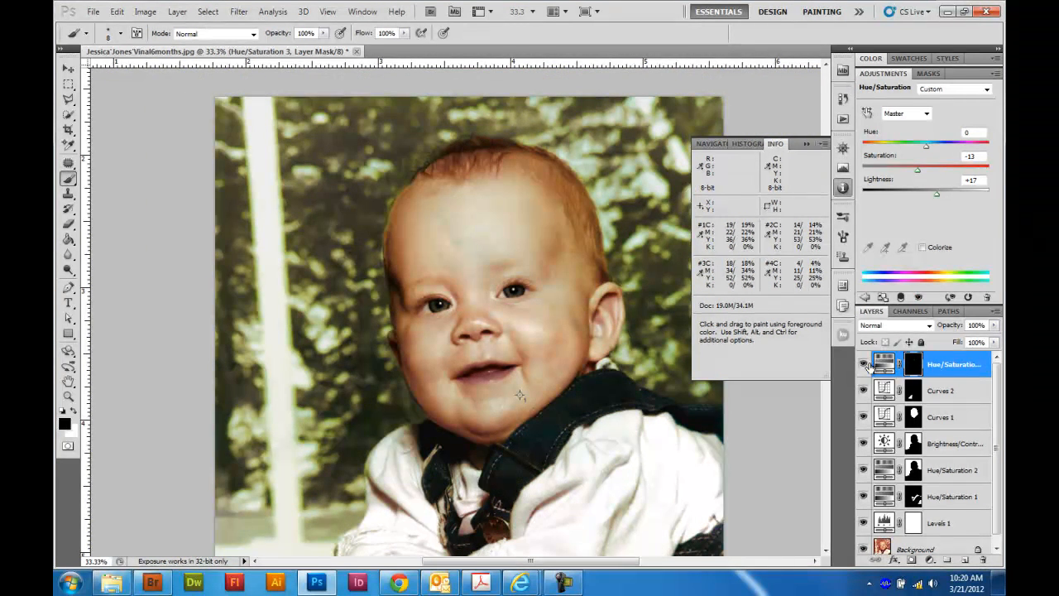
{"action": "key", "text": "ctrl+minus"}
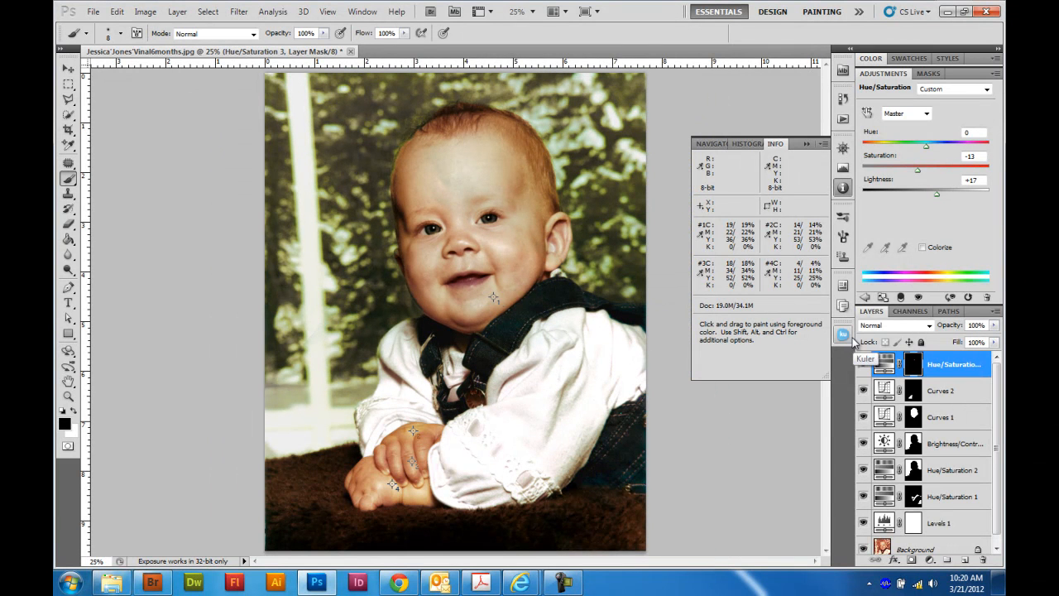
{"action": "left_click", "coordinate": [864, 365]}
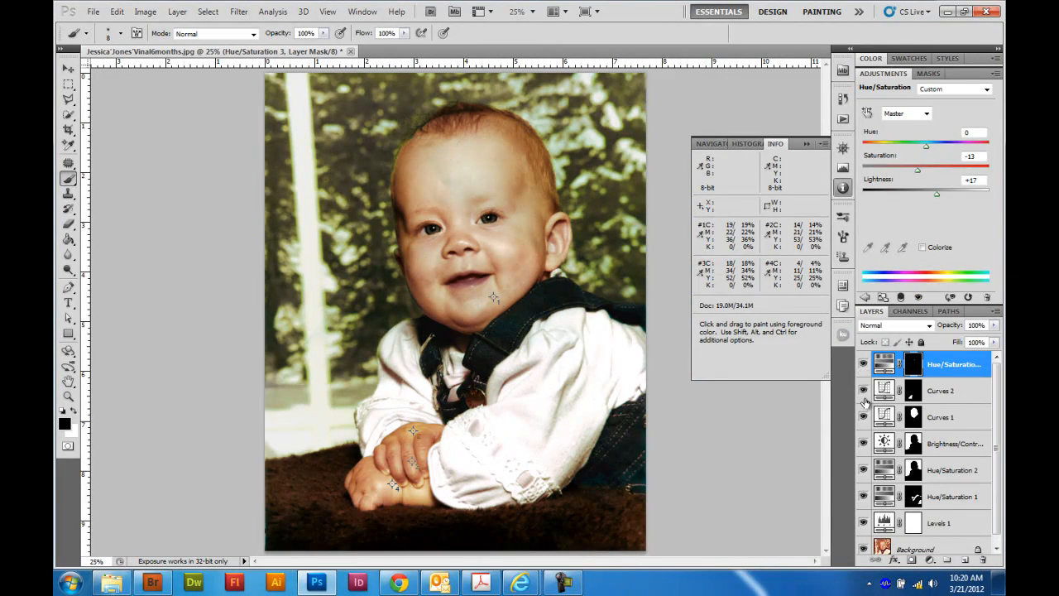
Show only the Background layer and turn the adjustment layers back on one by one, from Levels 1 upward, to review each correction
{"action": "left_click", "coordinate": [864, 549], "text": "alt"}
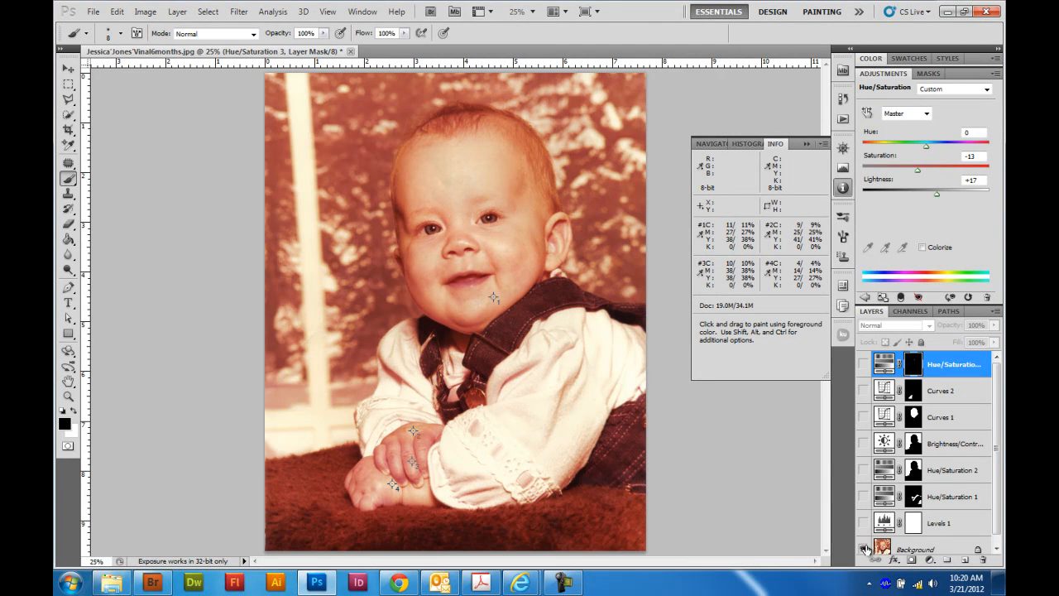
{"action": "left_click", "coordinate": [863, 523]}
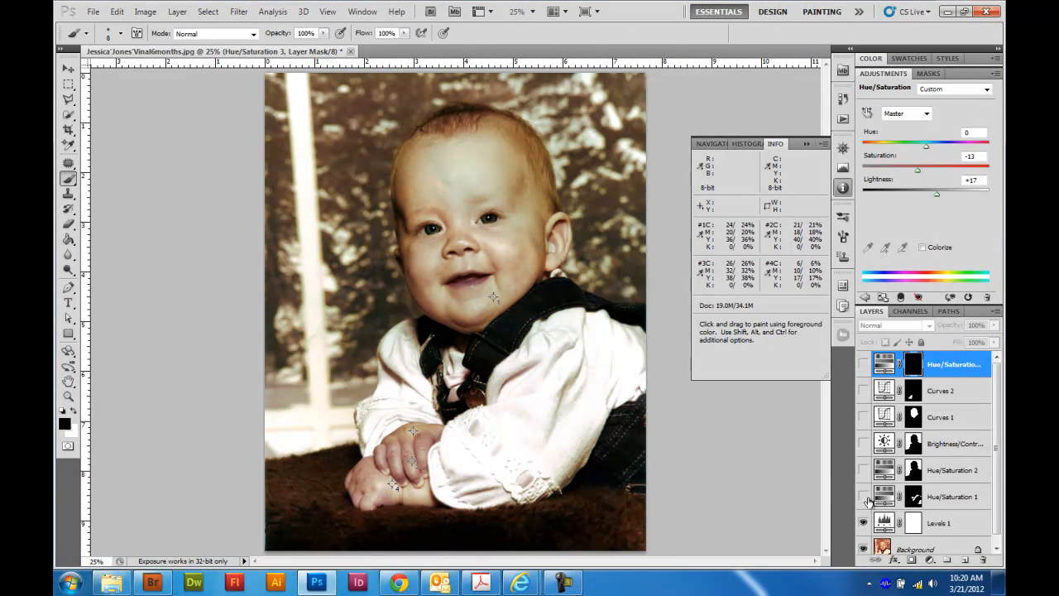
{"action": "left_click", "coordinate": [864, 496]}
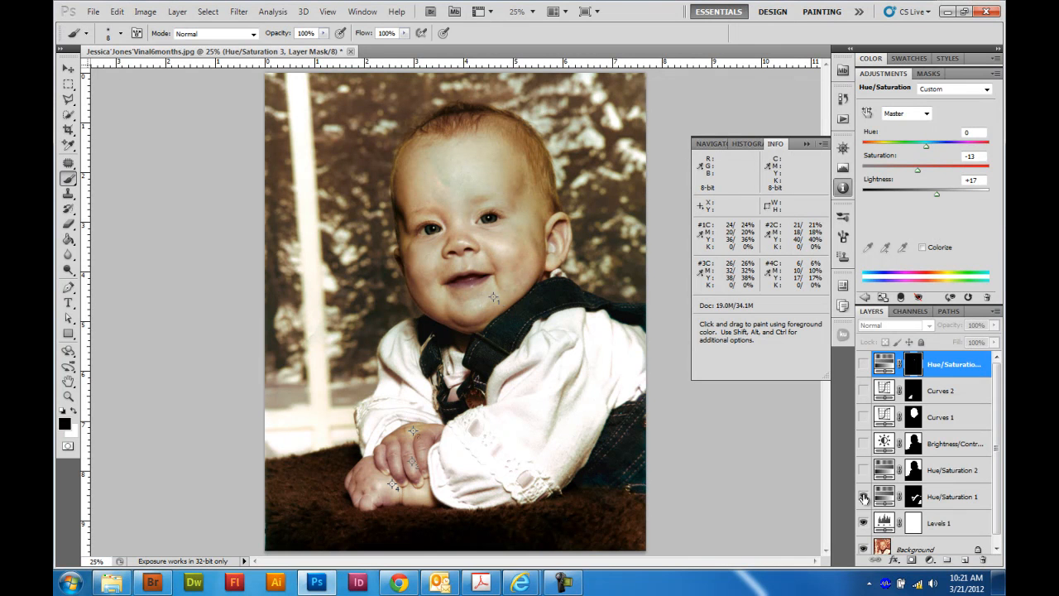
{"action": "left_click", "coordinate": [863, 470]}
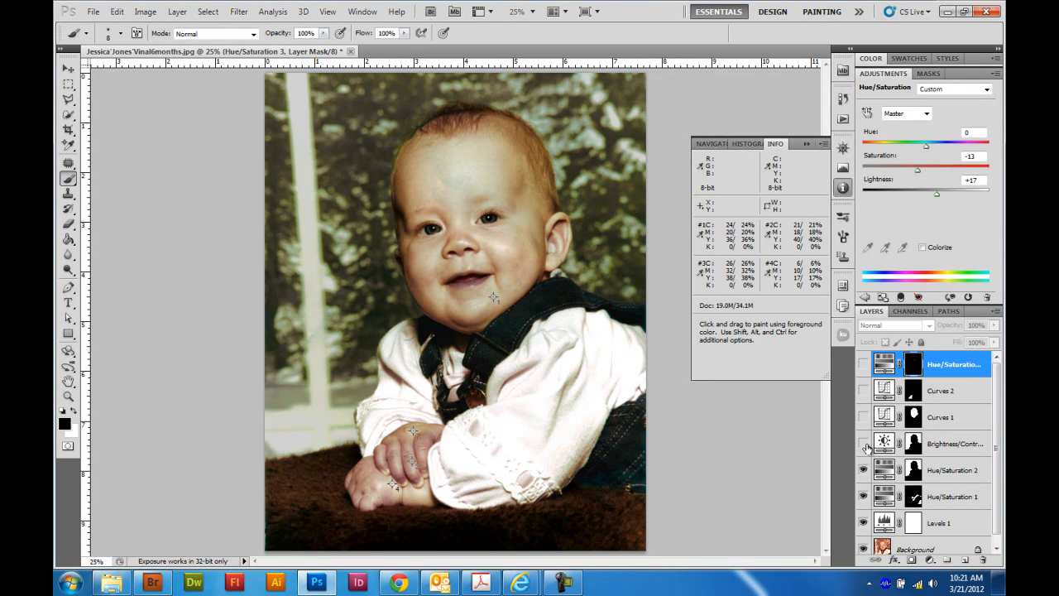
{"action": "left_click", "coordinate": [863, 444]}
{"action": "left_click", "coordinate": [864, 417]}
{"action": "left_click", "coordinate": [863, 392]}
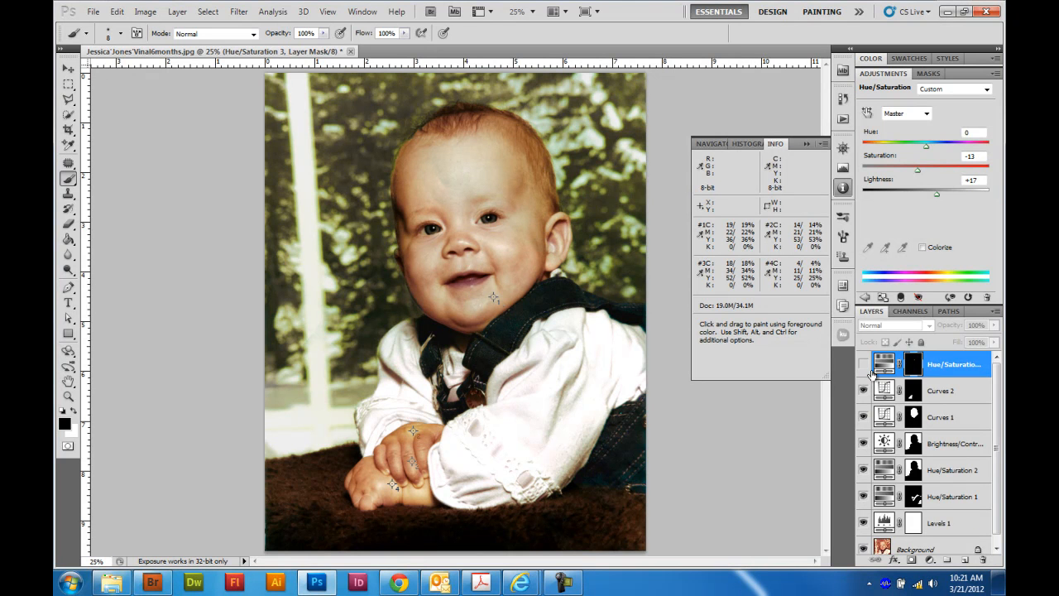
{"action": "left_click", "coordinate": [863, 365]}
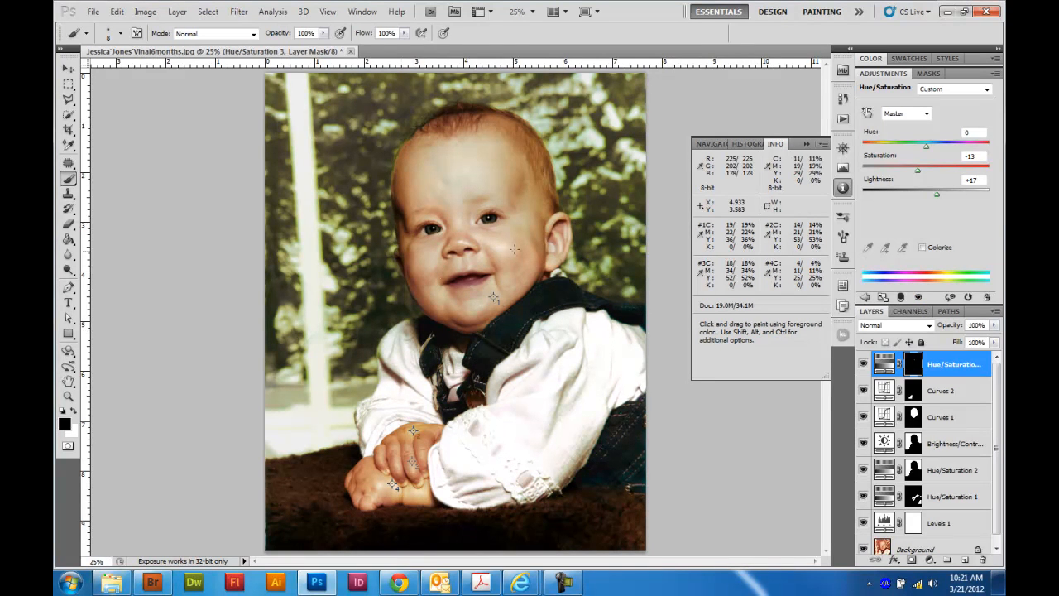
In Quick Mask mode, outline the outer edge of the baby's lips with an 8 px brush
{"action": "left_click", "coordinate": [69, 396]}
{"action": "left_click_drag", "start_coordinate": [435, 263], "coordinate": [503, 310]}
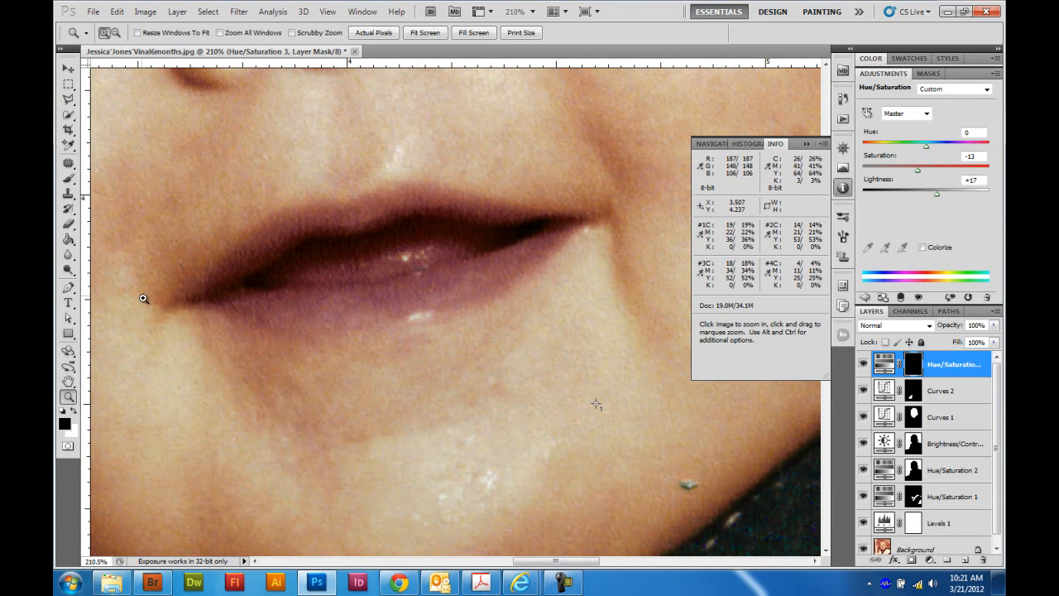
{"action": "left_click", "coordinate": [68, 447]}
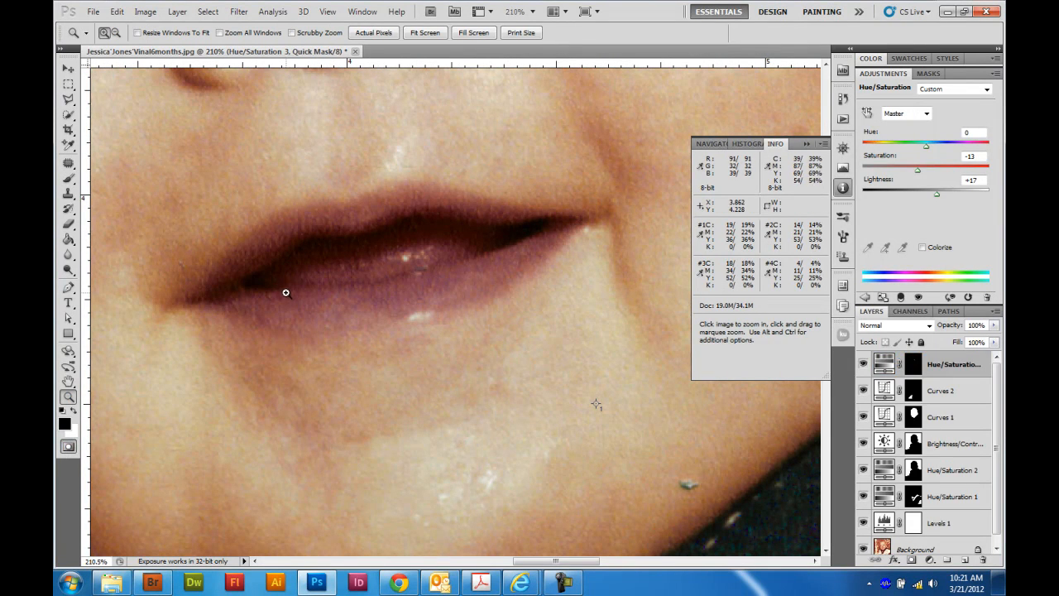
{"action": "key", "text": "q"}
{"action": "key", "text": "b"}
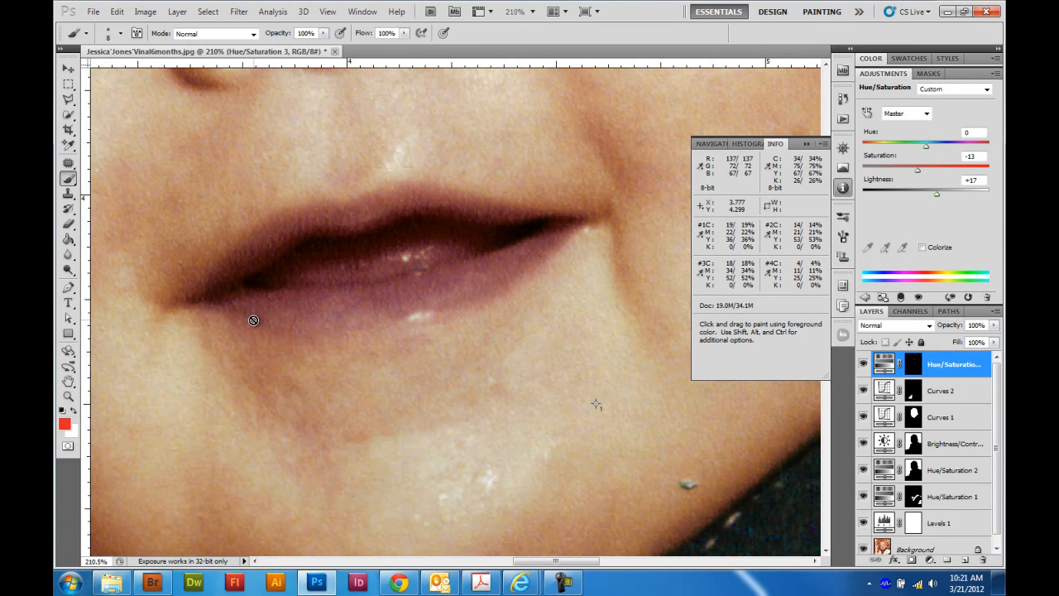
{"action": "key", "text": "q"}
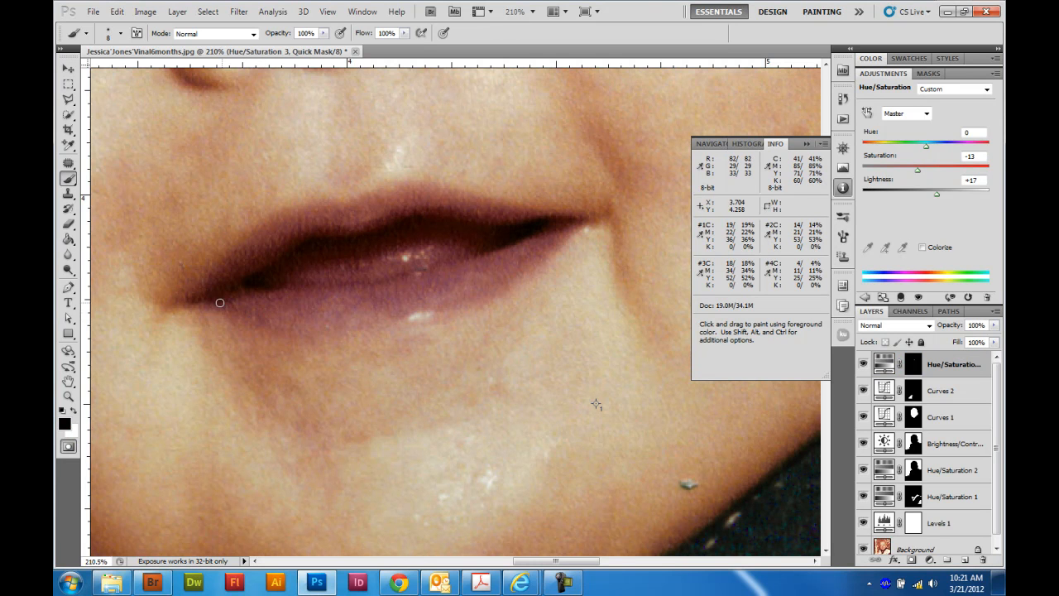
{"action": "left_click_drag", "start_coordinate": [211, 305], "coordinate": [310, 314]}
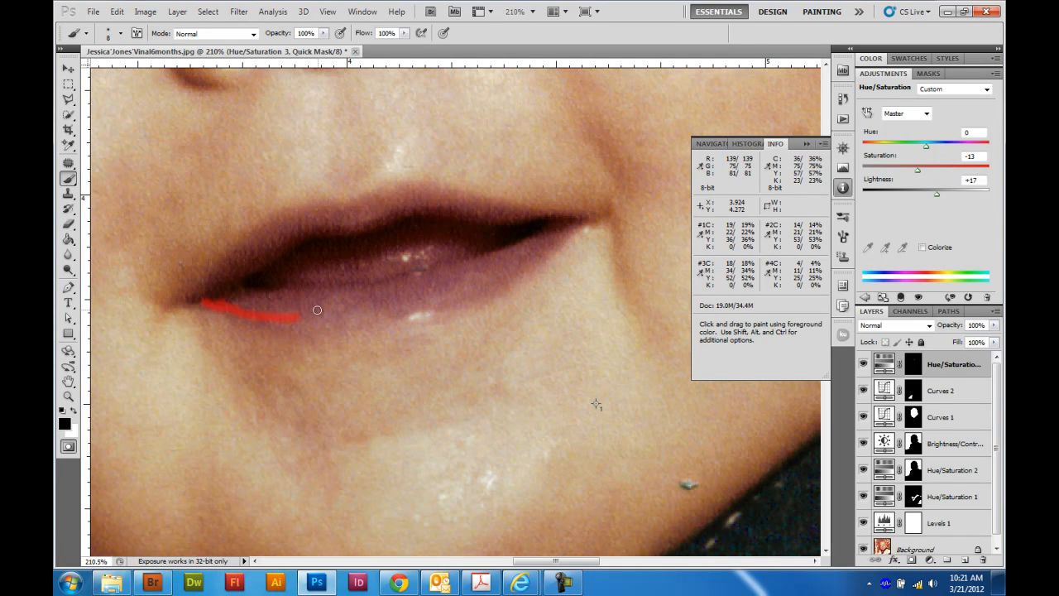
{"action": "left_click_drag", "start_coordinate": [205, 291], "coordinate": [243, 249]}
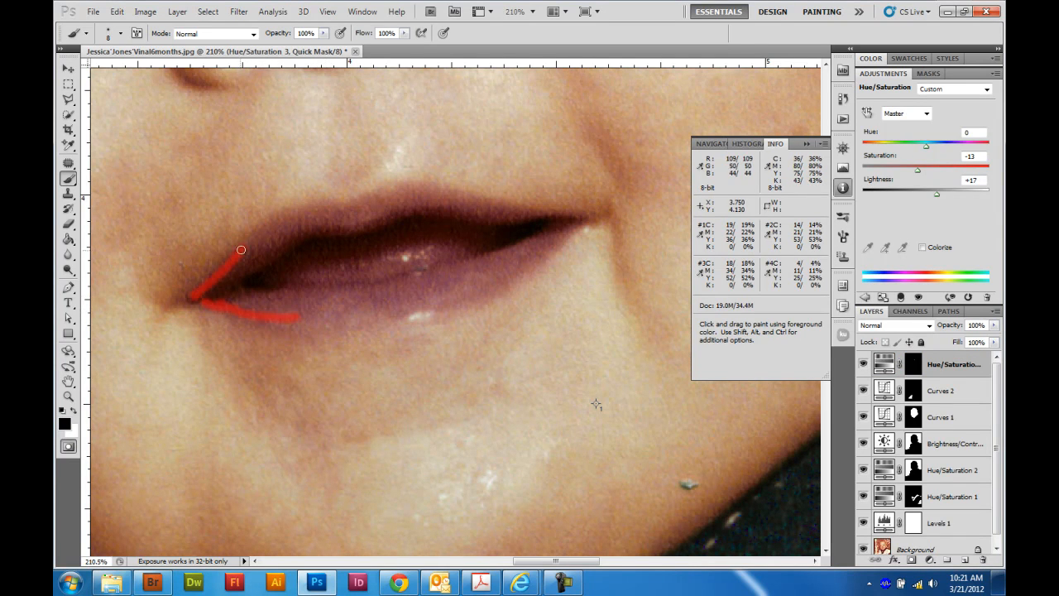
{"action": "mouse_move", "coordinate": [323, 210]}
{"action": "left_mouse_down"}
{"action": "mouse_move", "coordinate": [412, 189]}
{"action": "mouse_move", "coordinate": [387, 190]}
{"action": "mouse_move", "coordinate": [465, 192]}
{"action": "mouse_move", "coordinate": [448, 191]}
{"action": "mouse_move", "coordinate": [587, 219]}
{"action": "mouse_move", "coordinate": [553, 214]}
{"action": "mouse_move", "coordinate": [587, 220]}
{"action": "mouse_move", "coordinate": [492, 291]}
{"action": "mouse_move", "coordinate": [433, 306]}
{"action": "mouse_move", "coordinate": [453, 313]}
{"action": "mouse_move", "coordinate": [354, 321]}
{"action": "left_mouse_up"}
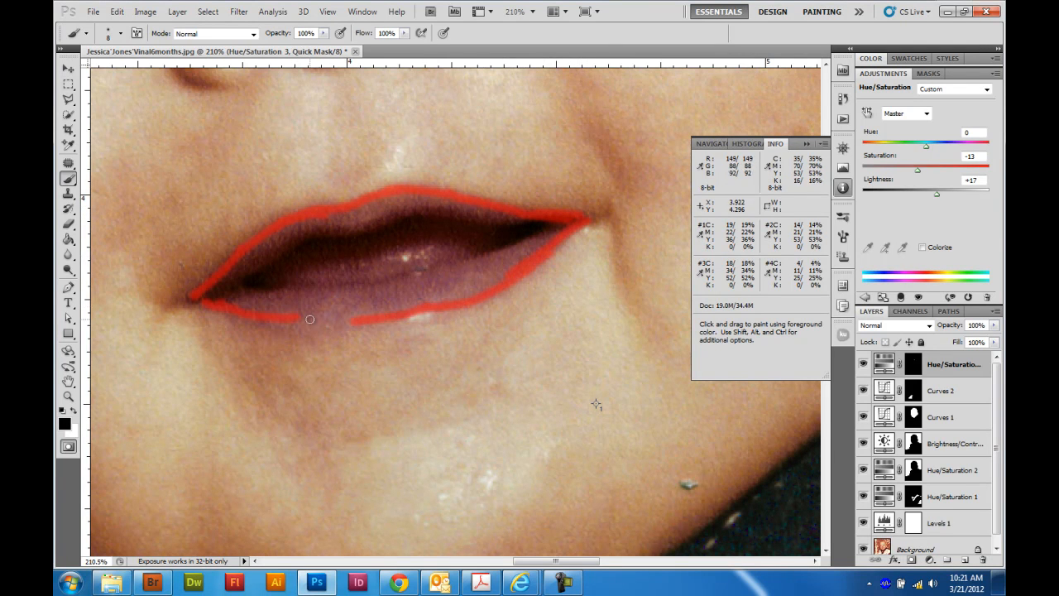
{"action": "left_click_drag", "start_coordinate": [290, 322], "coordinate": [364, 319]}
Trace the inner edges of both lips in the quick mask and fill the lips in with a larger brush
{"action": "left_click_drag", "start_coordinate": [224, 298], "coordinate": [395, 284]}
{"action": "mouse_move", "coordinate": [474, 262]}
{"action": "left_mouse_down"}
{"action": "mouse_move", "coordinate": [571, 225]}
{"action": "mouse_move", "coordinate": [411, 213]}
{"action": "mouse_move", "coordinate": [334, 234]}
{"action": "mouse_move", "coordinate": [327, 248]}
{"action": "mouse_move", "coordinate": [351, 234]}
{"action": "mouse_move", "coordinate": [294, 238]}
{"action": "mouse_move", "coordinate": [211, 291]}
{"action": "left_mouse_up"}
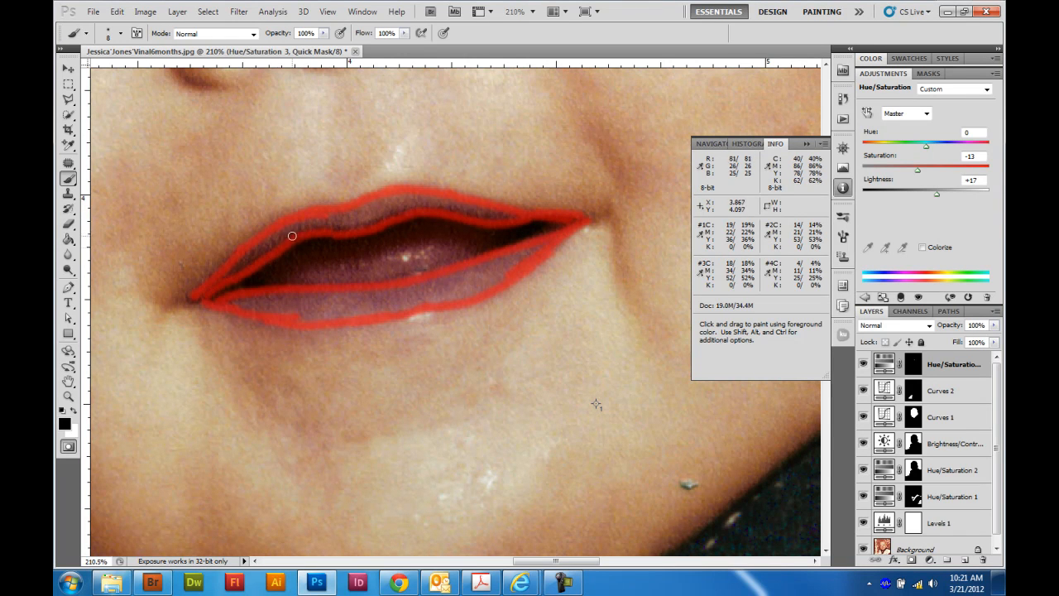
{"action": "key", "text": "bracketright"}
{"action": "key", "text": "bracketright"}
{"action": "key", "text": "bracketright"}
{"action": "mouse_move", "coordinate": [219, 281]}
{"action": "left_mouse_down"}
{"action": "mouse_move", "coordinate": [277, 238]}
{"action": "mouse_move", "coordinate": [335, 216]}
{"action": "mouse_move", "coordinate": [306, 225]}
{"action": "mouse_move", "coordinate": [417, 198]}
{"action": "mouse_move", "coordinate": [382, 206]}
{"action": "mouse_move", "coordinate": [428, 203]}
{"action": "mouse_move", "coordinate": [358, 221]}
{"action": "mouse_move", "coordinate": [417, 210]}
{"action": "mouse_move", "coordinate": [515, 215]}
{"action": "mouse_move", "coordinate": [438, 199]}
{"action": "mouse_move", "coordinate": [515, 225]}
{"action": "mouse_move", "coordinate": [516, 250]}
{"action": "mouse_move", "coordinate": [540, 247]}
{"action": "mouse_move", "coordinate": [468, 288]}
{"action": "mouse_move", "coordinate": [486, 277]}
{"action": "mouse_move", "coordinate": [480, 270]}
{"action": "mouse_move", "coordinate": [380, 305]}
{"action": "mouse_move", "coordinate": [425, 300]}
{"action": "mouse_move", "coordinate": [404, 306]}
{"action": "mouse_move", "coordinate": [347, 303]}
{"action": "mouse_move", "coordinate": [369, 296]}
{"action": "mouse_move", "coordinate": [304, 319]}
{"action": "mouse_move", "coordinate": [349, 293]}
{"action": "mouse_move", "coordinate": [331, 306]}
{"action": "mouse_move", "coordinate": [253, 298]}
{"action": "left_mouse_up"}
{"action": "key", "text": "bracketleft"}
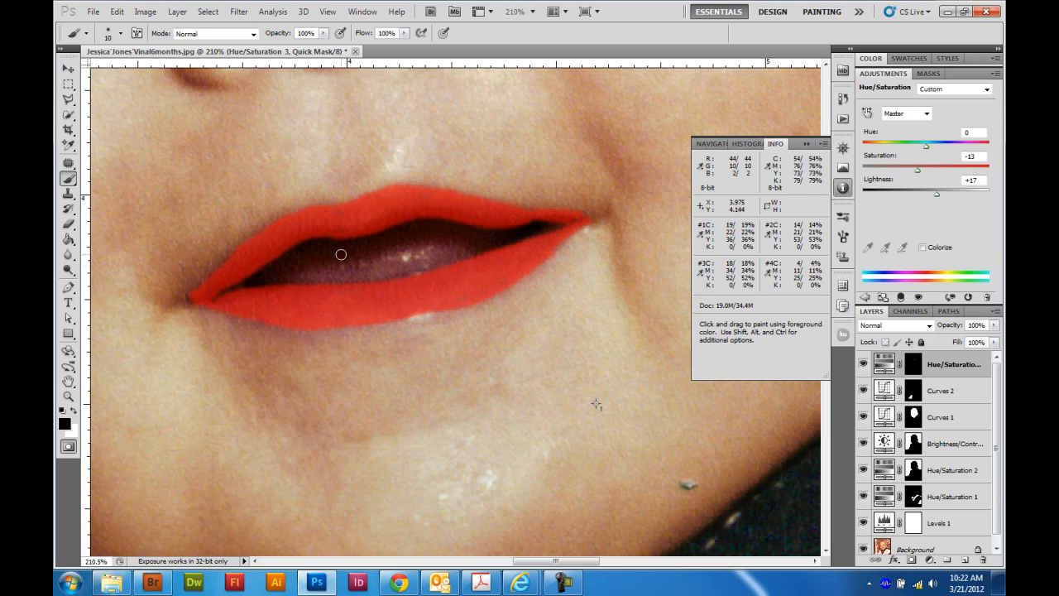
Check the painted mask against the whole face and leave Quick Mask mode to turn the lips into a selection
{"action": "key", "text": "ctrl+0"}
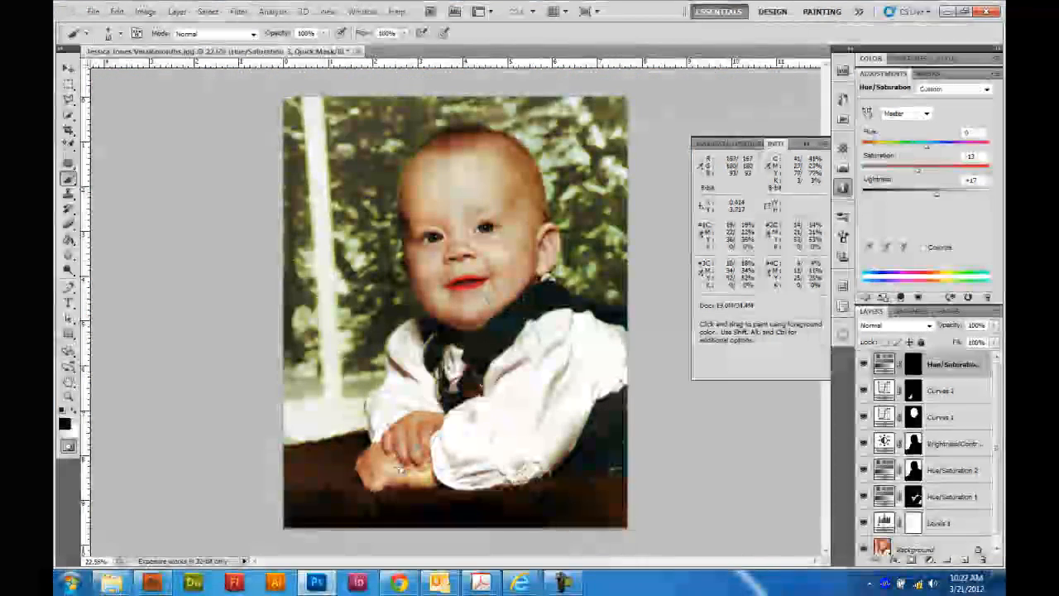
{"action": "key", "text": "ctrl+plus"}
{"action": "key", "text": "ctrl+plus"}
{"action": "key", "text": "ctrl+plus"}
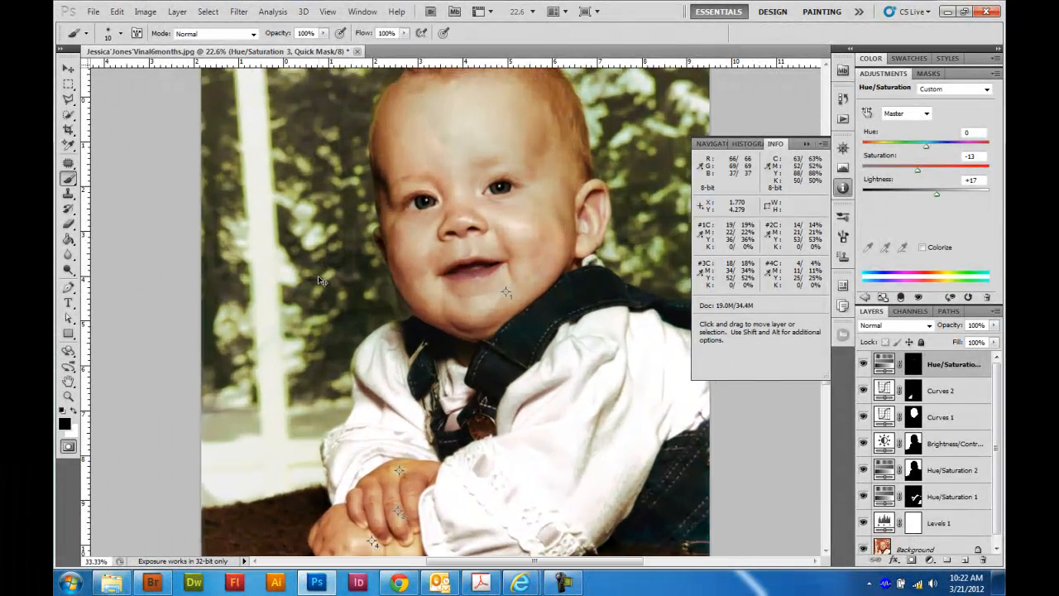
{"action": "left_click_drag", "start_coordinate": [531, 282], "coordinate": [400, 417]}
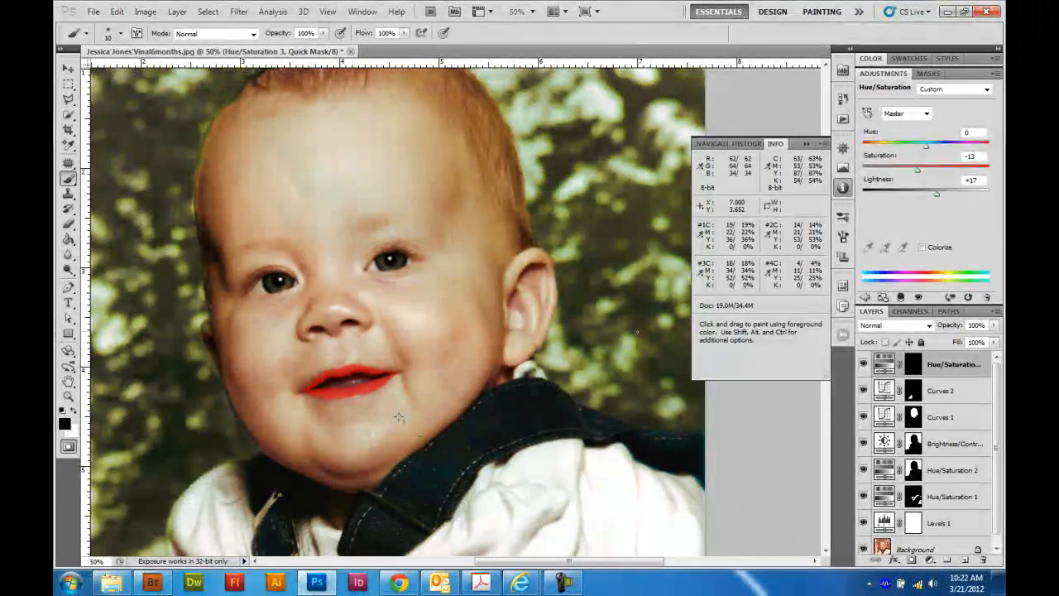
{"action": "key", "text": "q"}
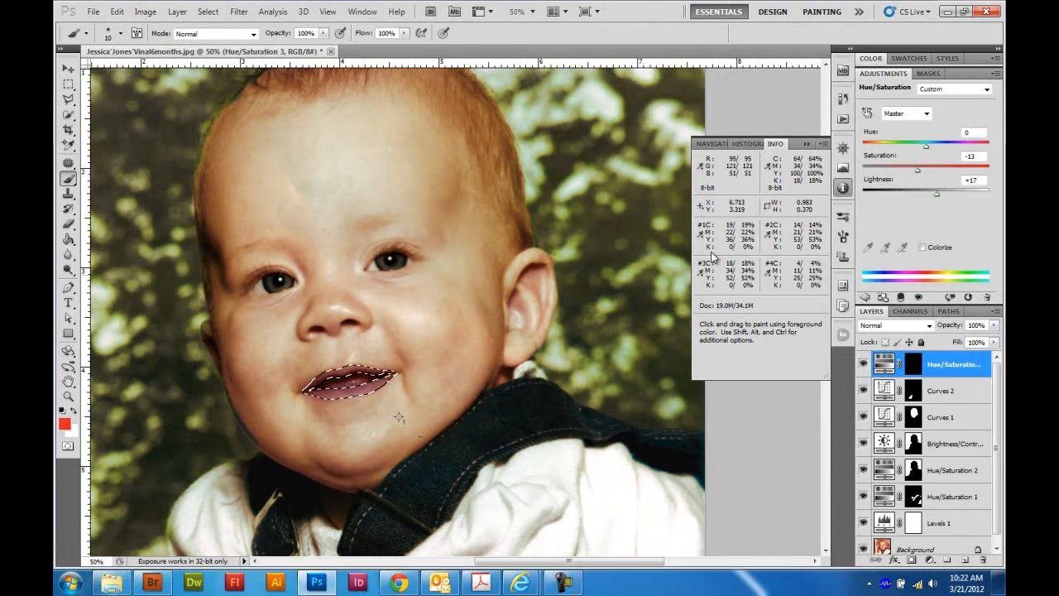
Add a Hue/Saturation adjustment layer for the lips and set the Blues to saturation -32 and lightness +19
{"action": "left_click", "coordinate": [865, 298]}
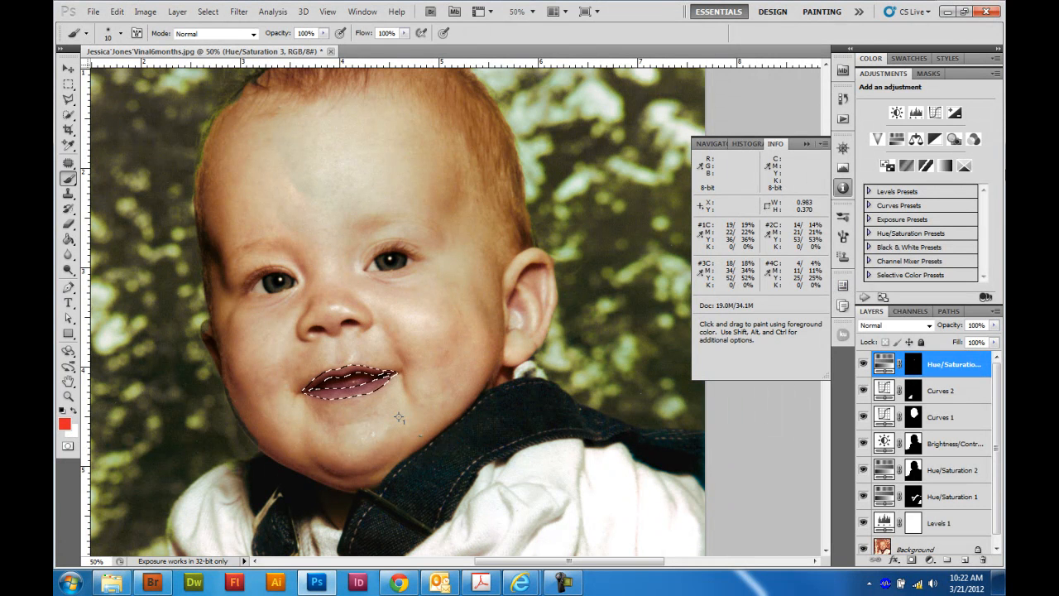
{"action": "left_click", "coordinate": [896, 139]}
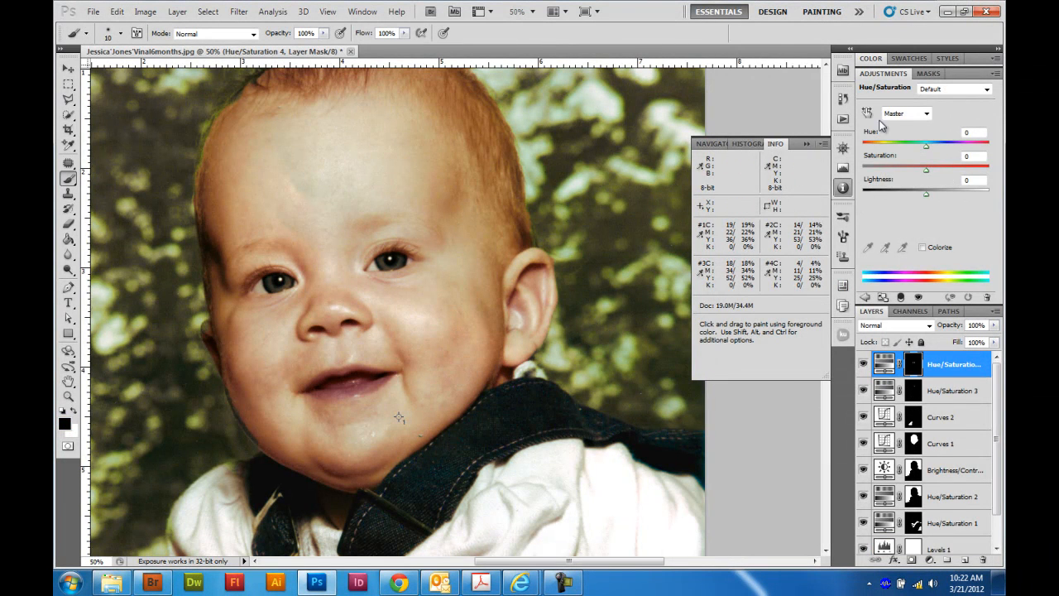
{"action": "left_click", "coordinate": [928, 114]}
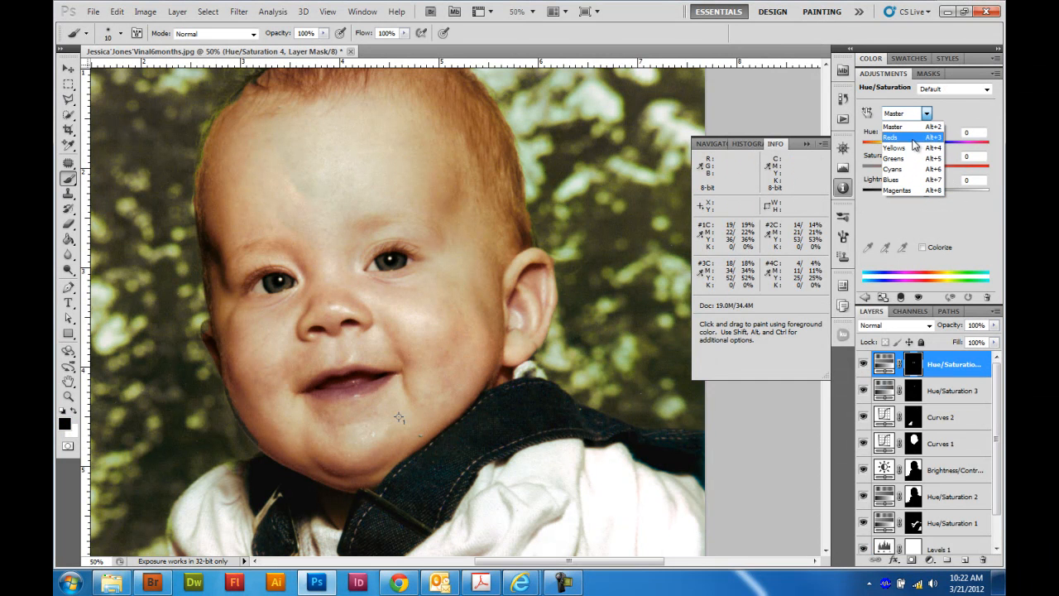
{"action": "left_click", "coordinate": [907, 180]}
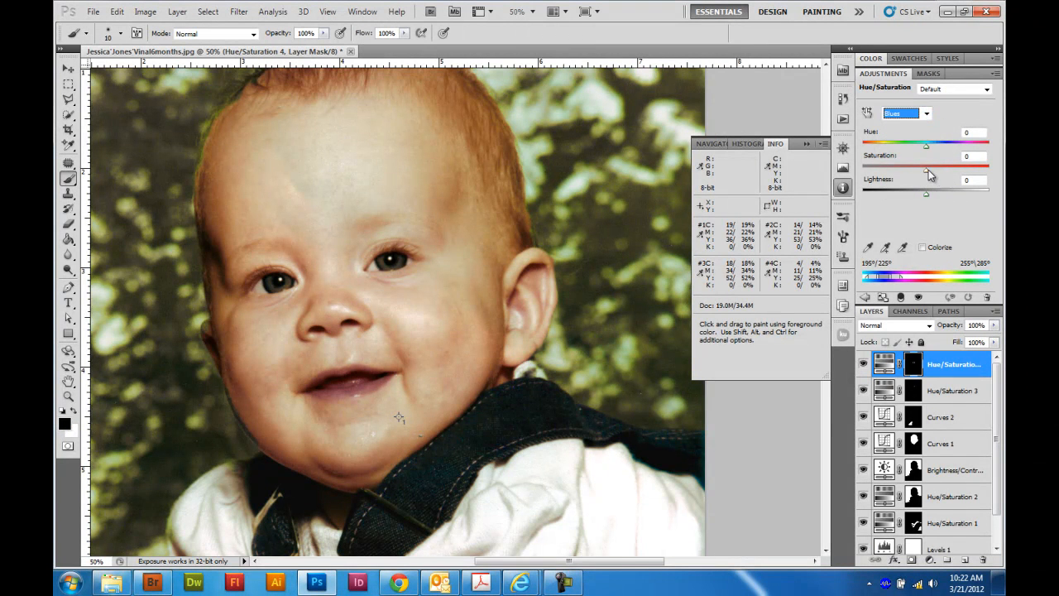
{"action": "left_click_drag", "start_coordinate": [926, 172], "coordinate": [939, 196]}
Lower the saturation of the Cyans to -8 in the lips' Hue/Saturation adjustment
{"action": "left_click", "coordinate": [924, 114]}
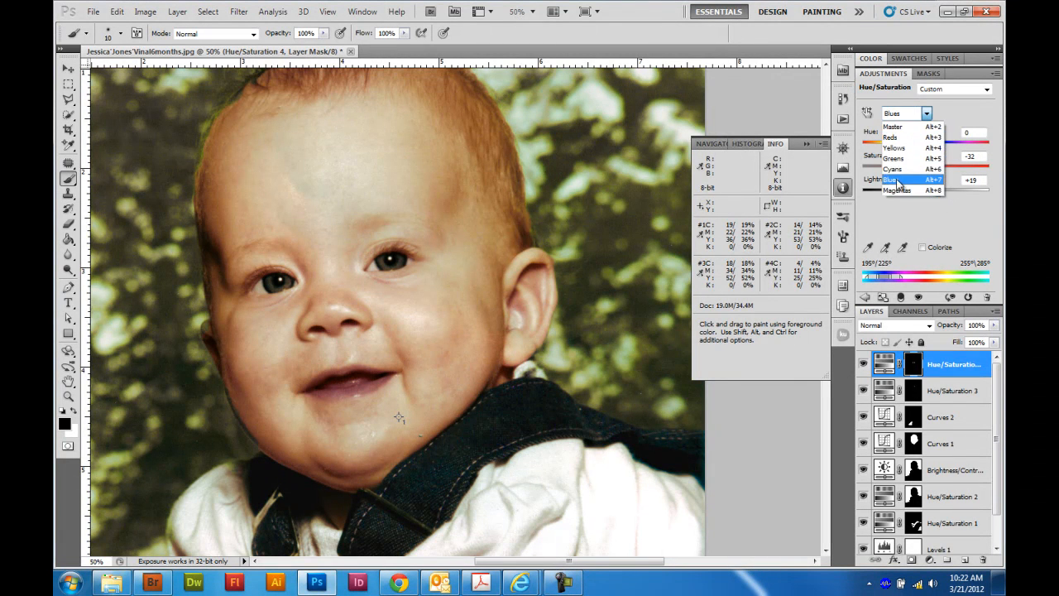
{"action": "left_click", "coordinate": [894, 168]}
{"action": "mouse_move", "coordinate": [927, 174]}
{"action": "left_mouse_down"}
{"action": "mouse_move", "coordinate": [894, 173]}
{"action": "mouse_move", "coordinate": [922, 173]}
{"action": "left_mouse_up"}
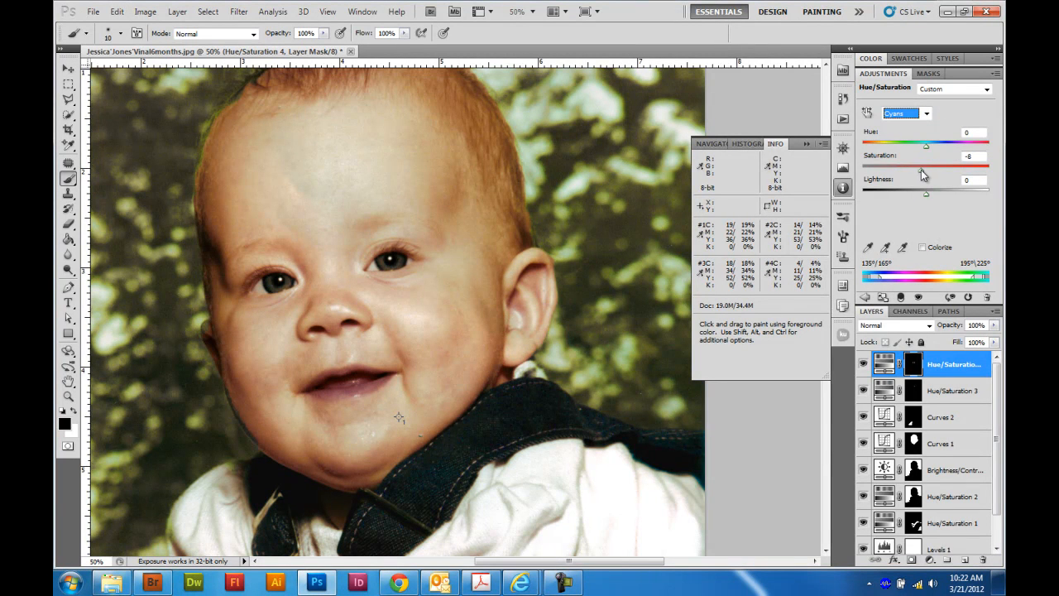
Set the Master hue of the lips' Hue/Saturation adjustment to +11
{"action": "left_click", "coordinate": [927, 113]}
{"action": "left_click", "coordinate": [920, 129]}
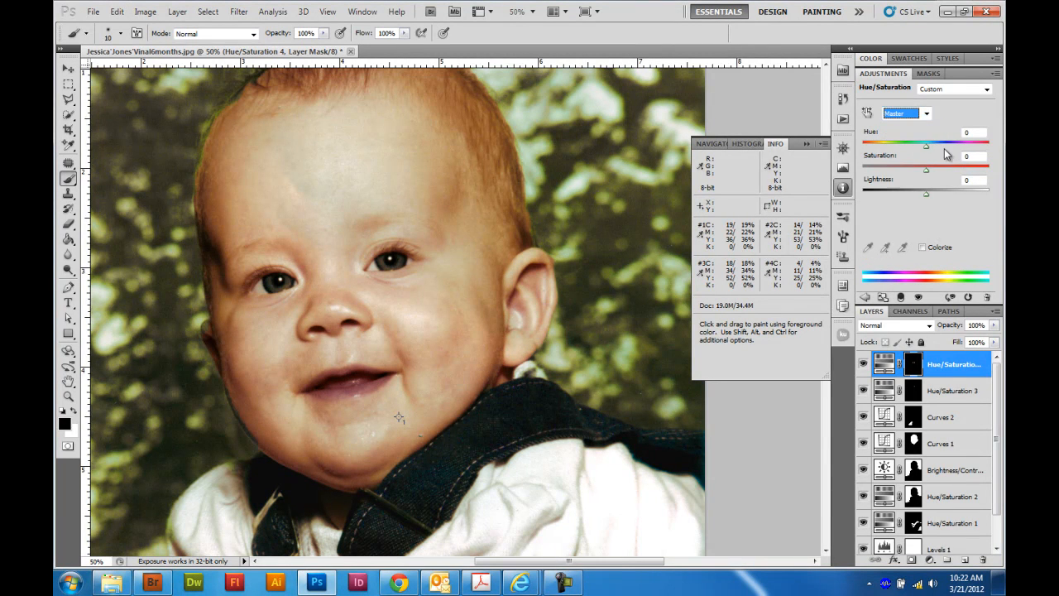
{"action": "mouse_move", "coordinate": [925, 152]}
{"action": "left_mouse_down"}
{"action": "mouse_move", "coordinate": [945, 151]}
{"action": "mouse_move", "coordinate": [849, 147]}
{"action": "mouse_move", "coordinate": [1004, 159]}
{"action": "mouse_move", "coordinate": [931, 151]}
{"action": "left_mouse_up"}
{"action": "left_click_drag", "start_coordinate": [928, 147], "coordinate": [934, 147]}
Raise the saturation of the Reds to +28 in the lips' Hue/Saturation adjustment
{"action": "left_click", "coordinate": [927, 114]}
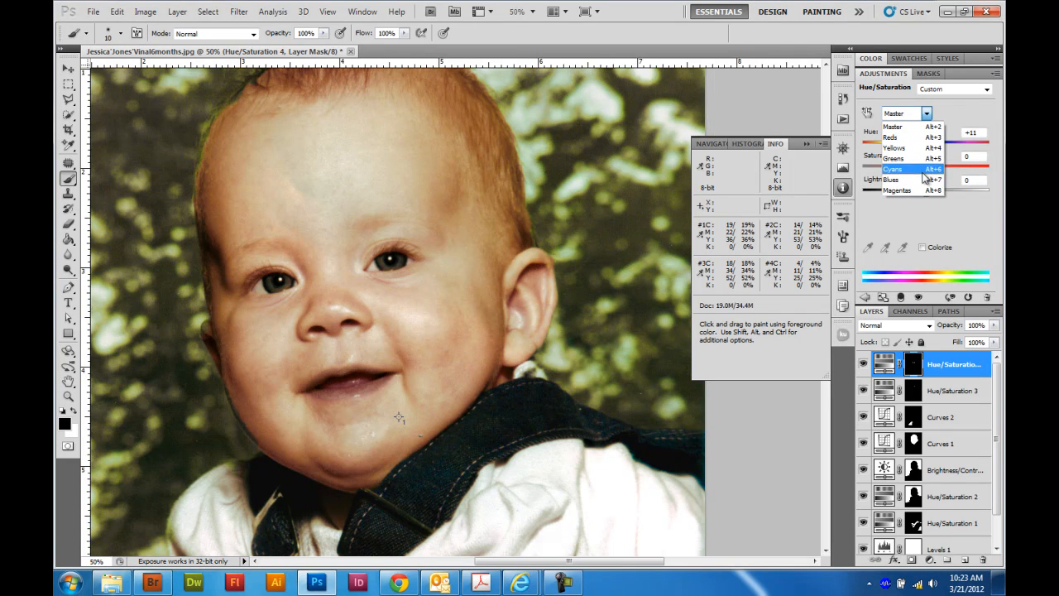
{"action": "left_click", "coordinate": [925, 137]}
{"action": "mouse_move", "coordinate": [929, 171]}
{"action": "left_mouse_down"}
{"action": "mouse_move", "coordinate": [946, 175]}
{"action": "mouse_move", "coordinate": [939, 162]}
{"action": "left_mouse_up"}
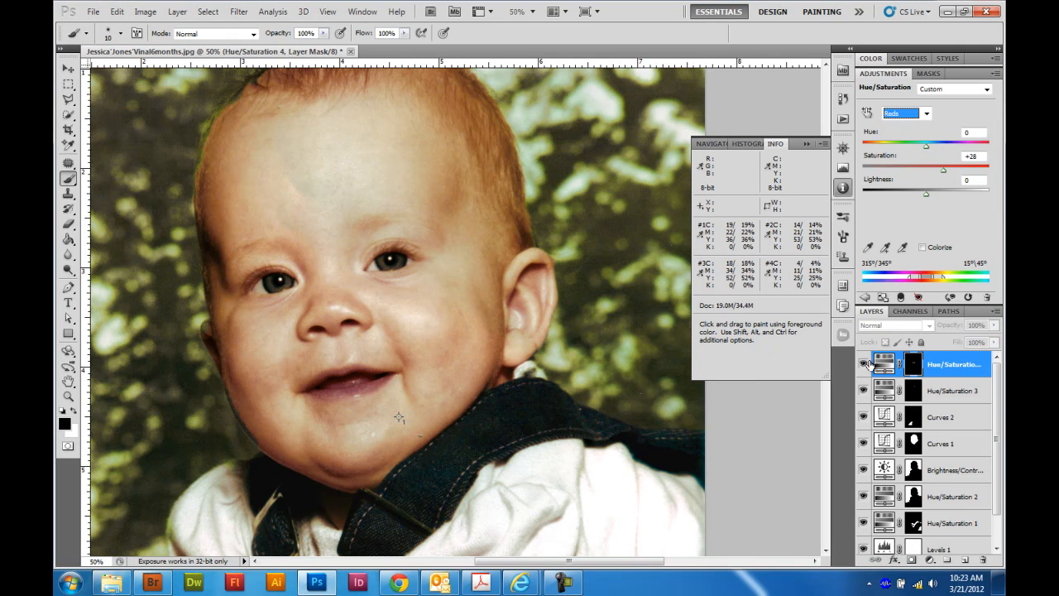
Compare the fully corrected photo with the original by showing only the Background layer and restoring all the adjustment layers
{"action": "key", "text": "ctrl+0"}
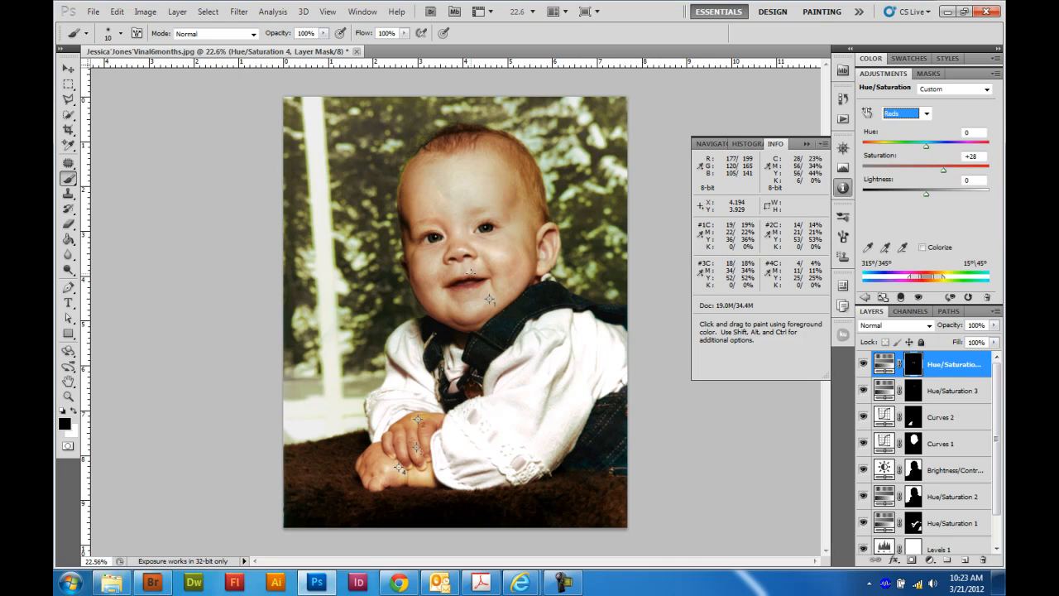
{"action": "left_click_drag", "start_coordinate": [997, 497], "coordinate": [997, 539]}
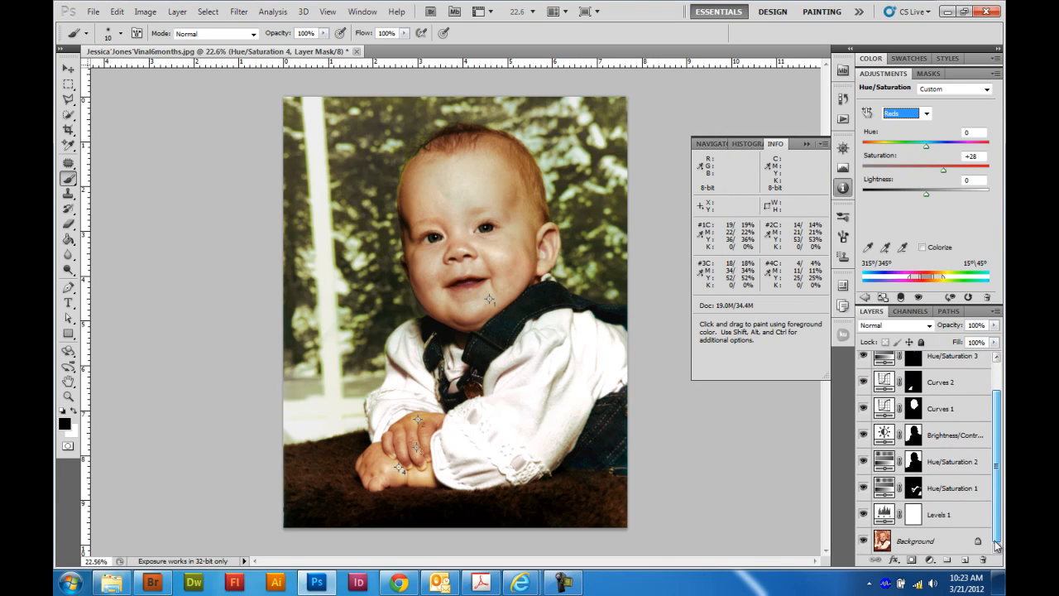
{"action": "left_click", "coordinate": [863, 542], "text": "alt"}
{"action": "left_click", "coordinate": [863, 541], "text": "alt"}
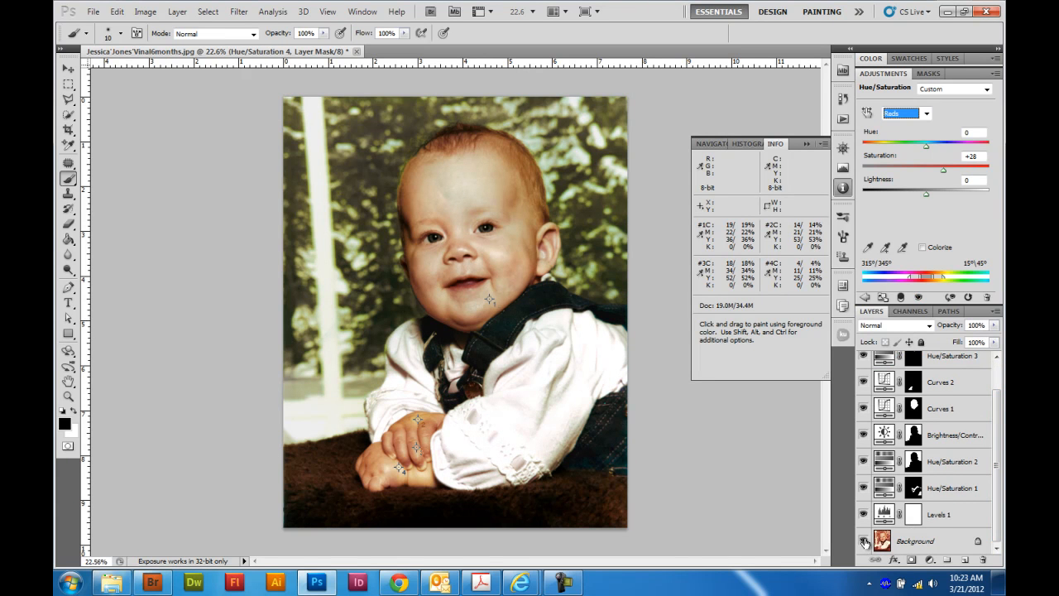